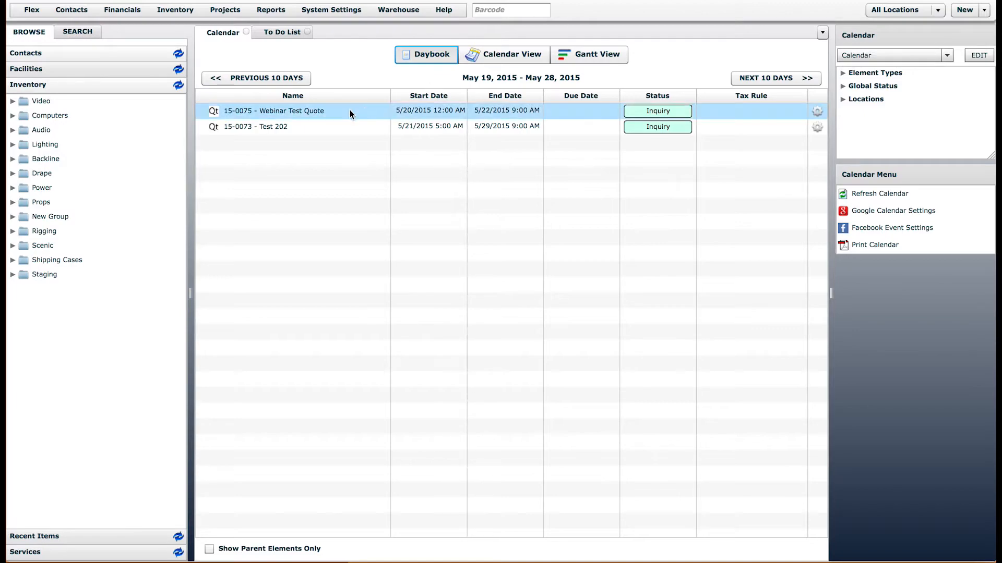
Open the Webinar Test Quote from the calendar daybook.
{"action": "double_click", "coordinate": [304, 110]}
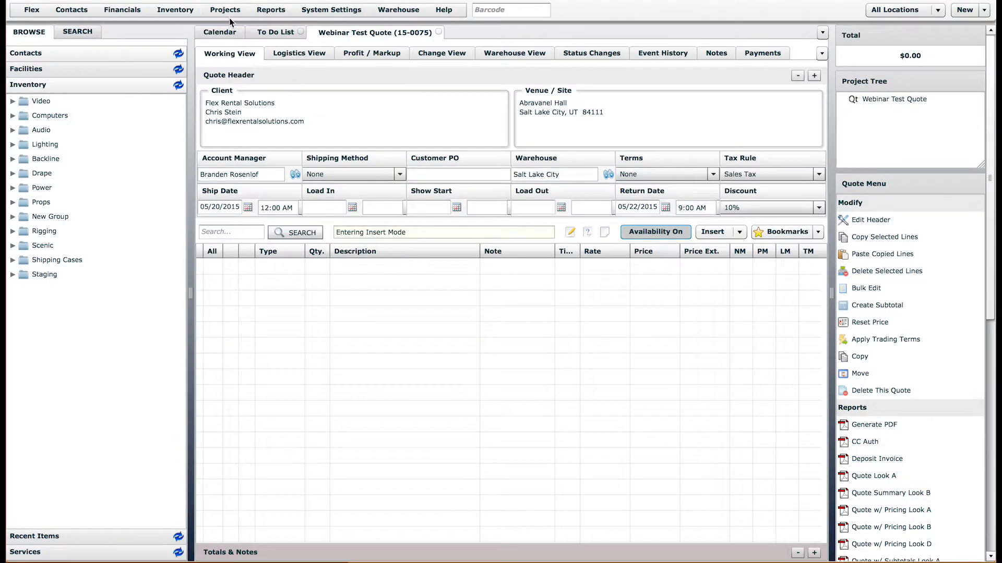
Start a new inventory item and set its structure preset to Serialized Package.
{"action": "left_click", "coordinate": [162, 13]}
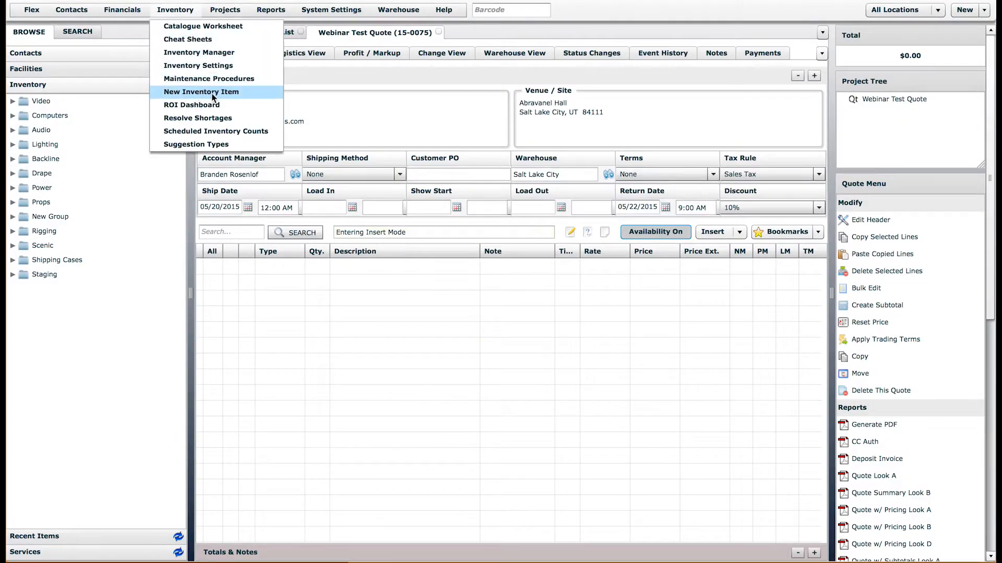
{"action": "left_click", "coordinate": [212, 93]}
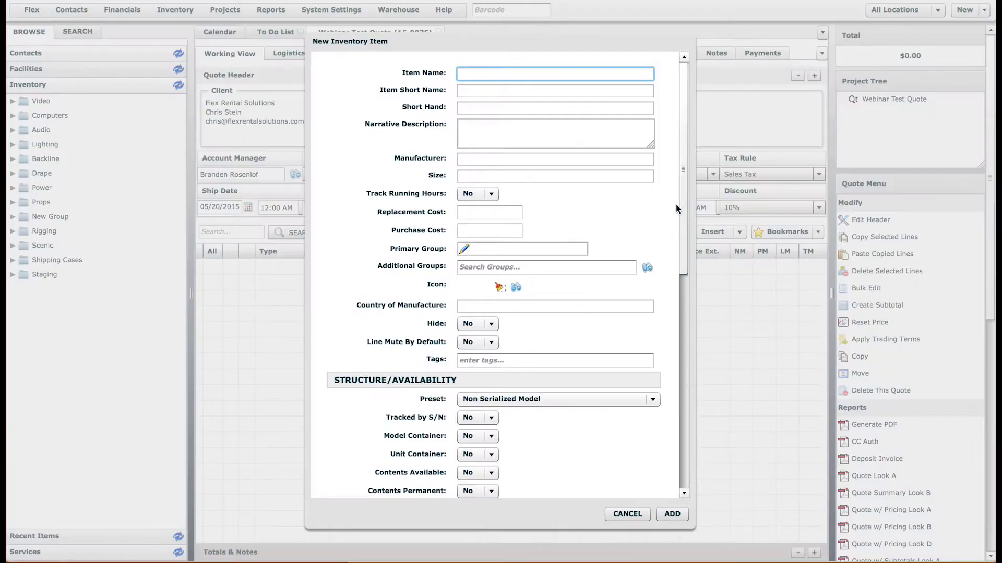
{"action": "left_click_drag", "start_coordinate": [682, 201], "coordinate": [678, 307]}
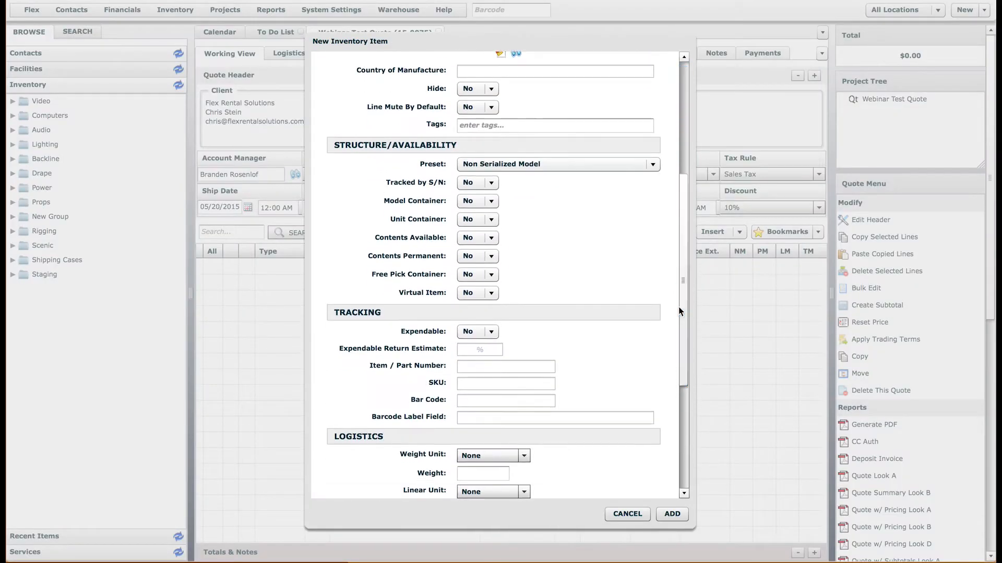
{"action": "left_click", "coordinate": [652, 170]}
{"action": "left_click", "coordinate": [656, 176]}
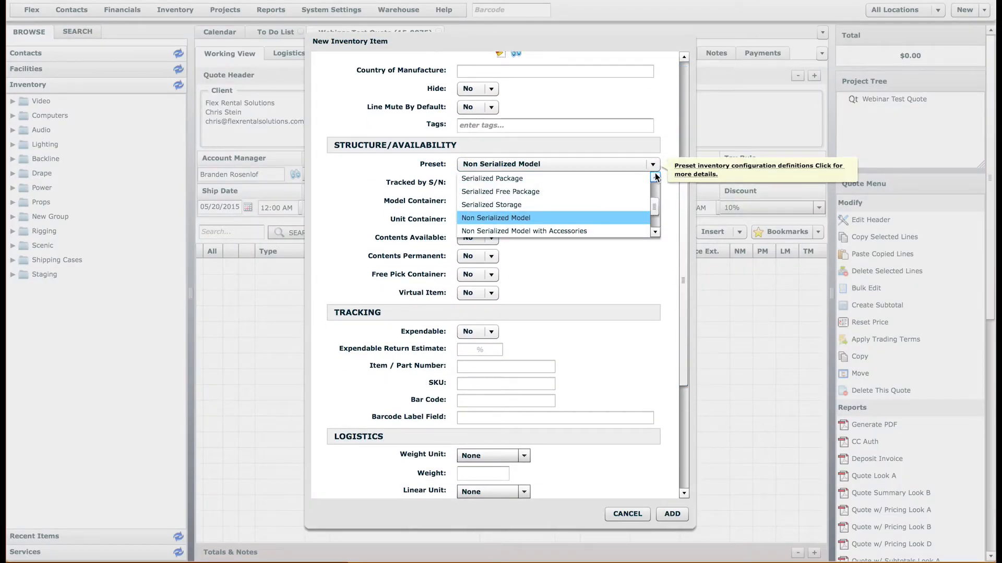
{"action": "left_click", "coordinate": [655, 177]}
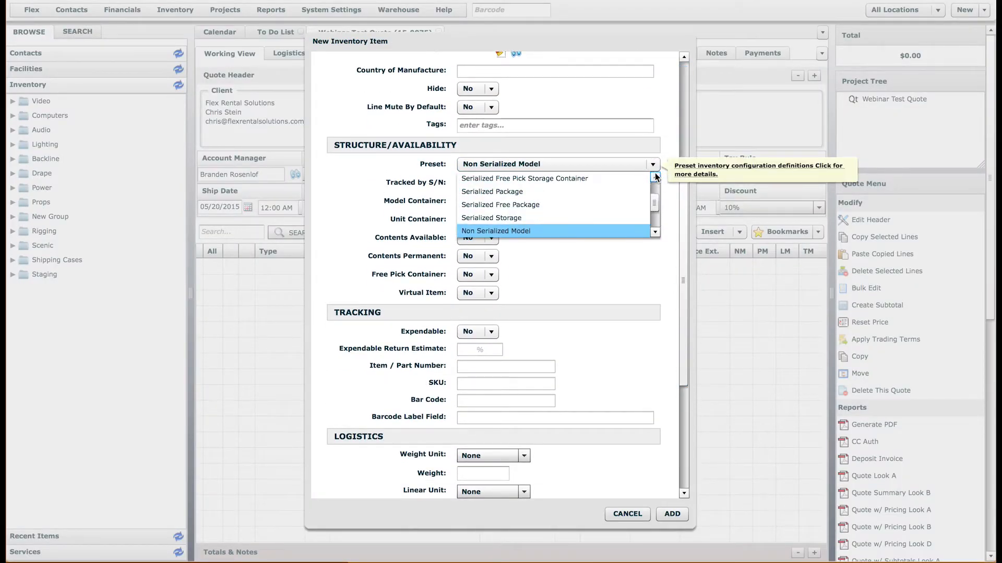
{"action": "left_click", "coordinate": [534, 191]}
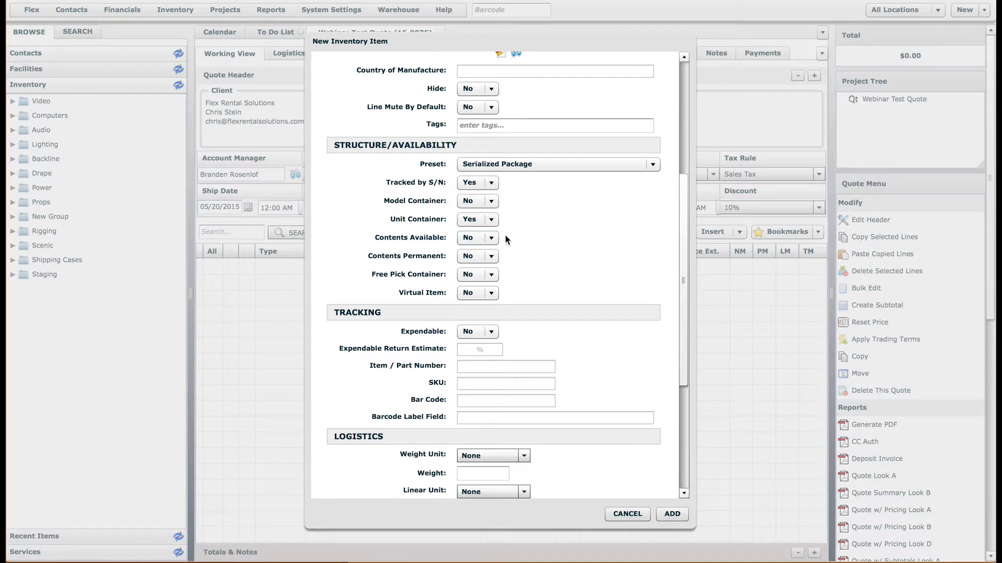
Toggle the new item's Contents Available setting, leaving it at Yes.
{"action": "left_click", "coordinate": [479, 238]}
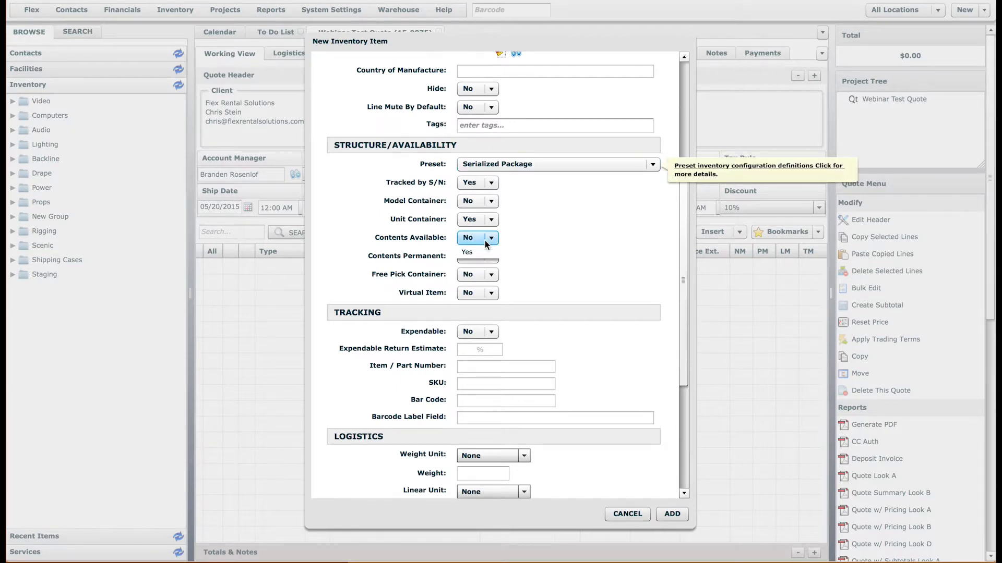
{"action": "left_click", "coordinate": [479, 266]}
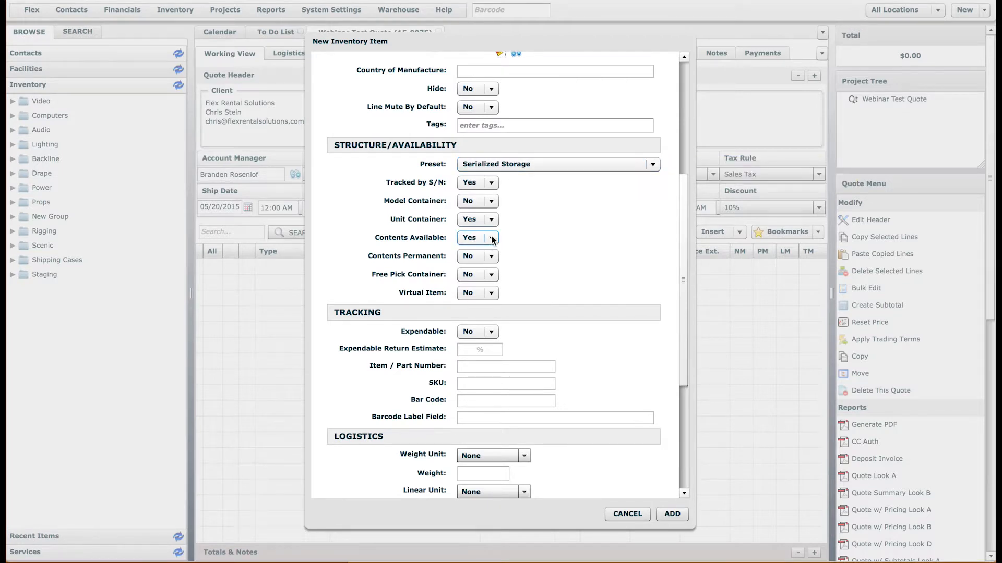
{"action": "left_click", "coordinate": [464, 238]}
{"action": "left_click", "coordinate": [476, 261]}
{"action": "left_click", "coordinate": [476, 237]}
{"action": "left_click", "coordinate": [474, 264]}
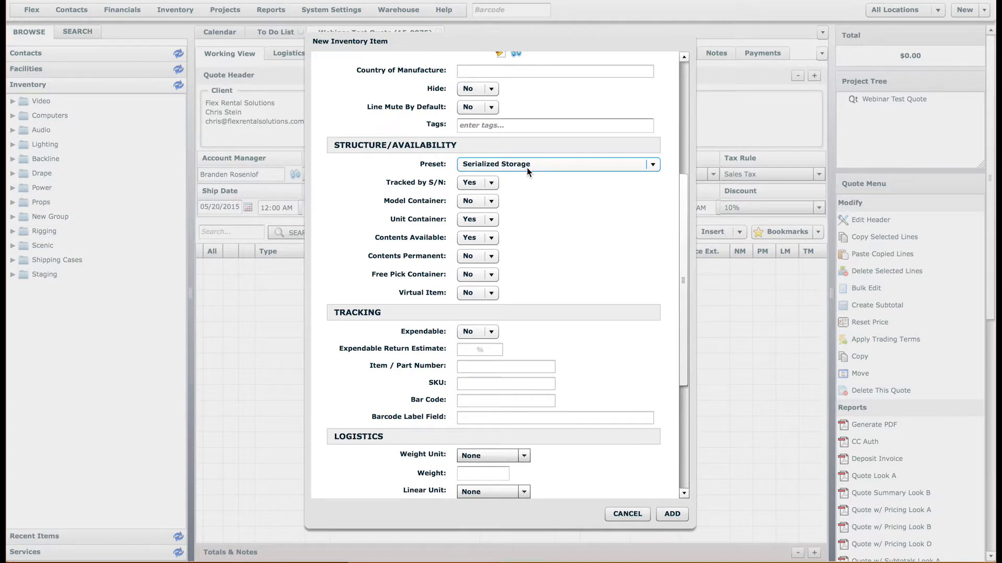
Set the new item's Contents Permanent to Yes, return it to No, and discard the item.
{"action": "left_click", "coordinate": [491, 258]}
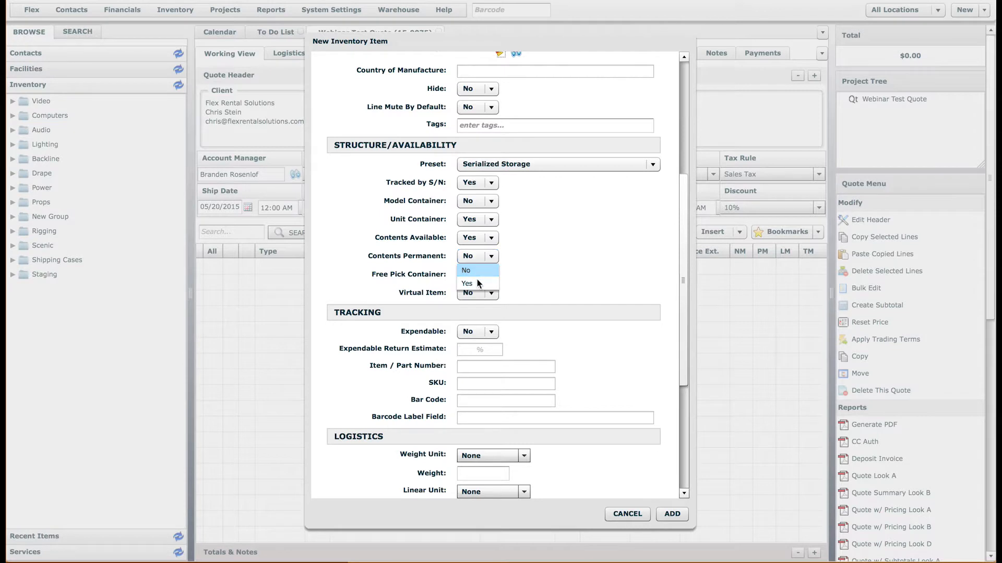
{"action": "left_click", "coordinate": [474, 283]}
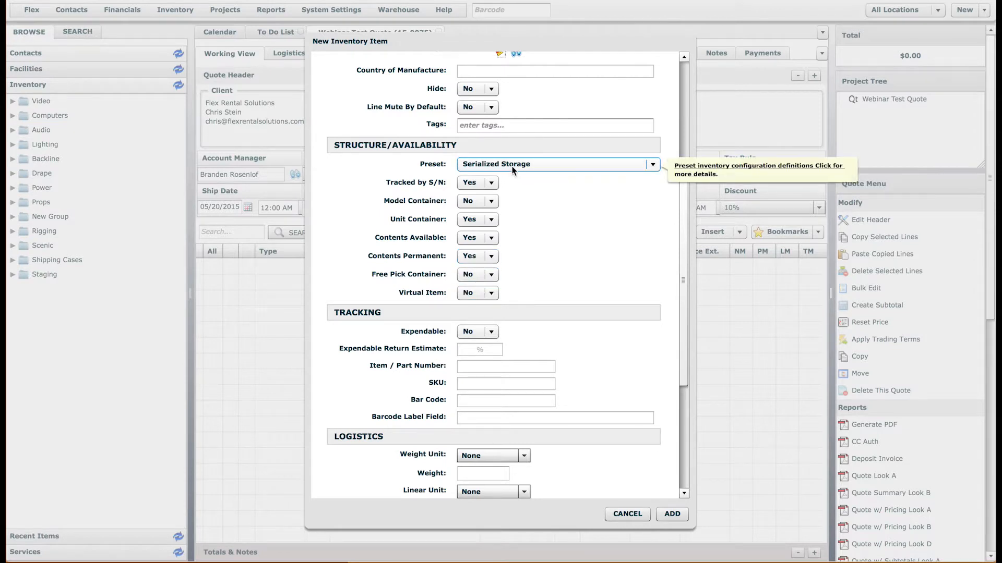
{"action": "left_click", "coordinate": [487, 258]}
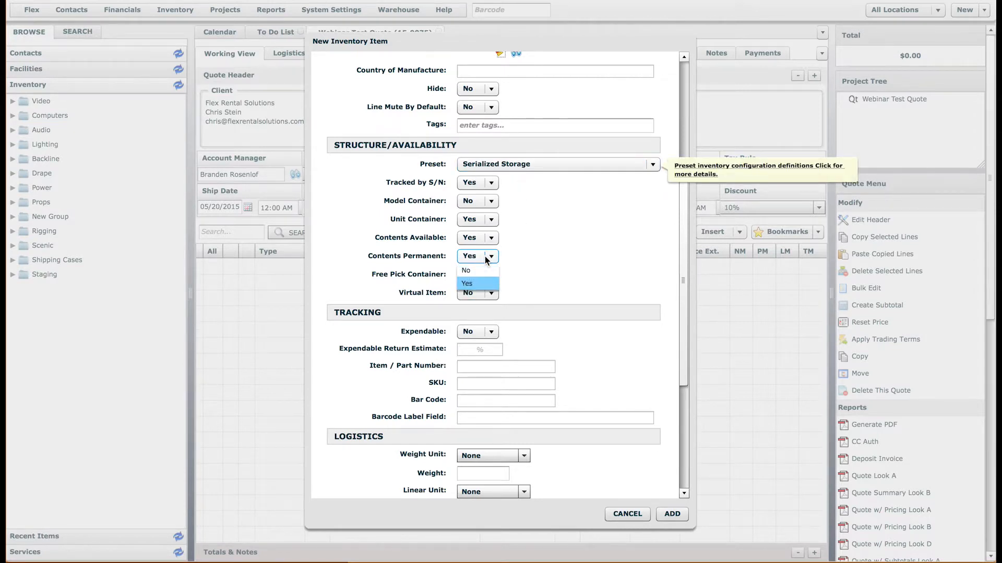
{"action": "left_click", "coordinate": [467, 270]}
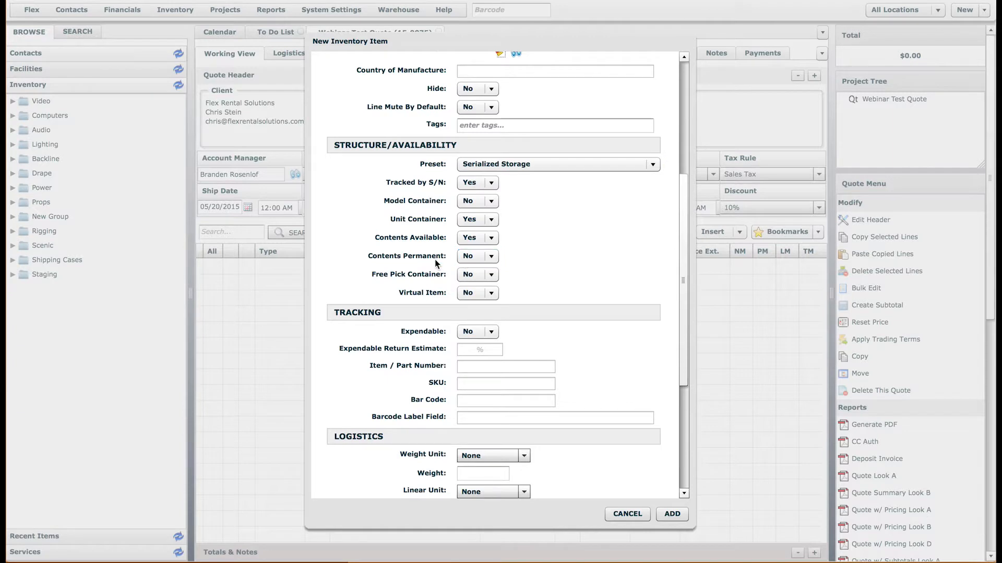
{"action": "left_click", "coordinate": [469, 256]}
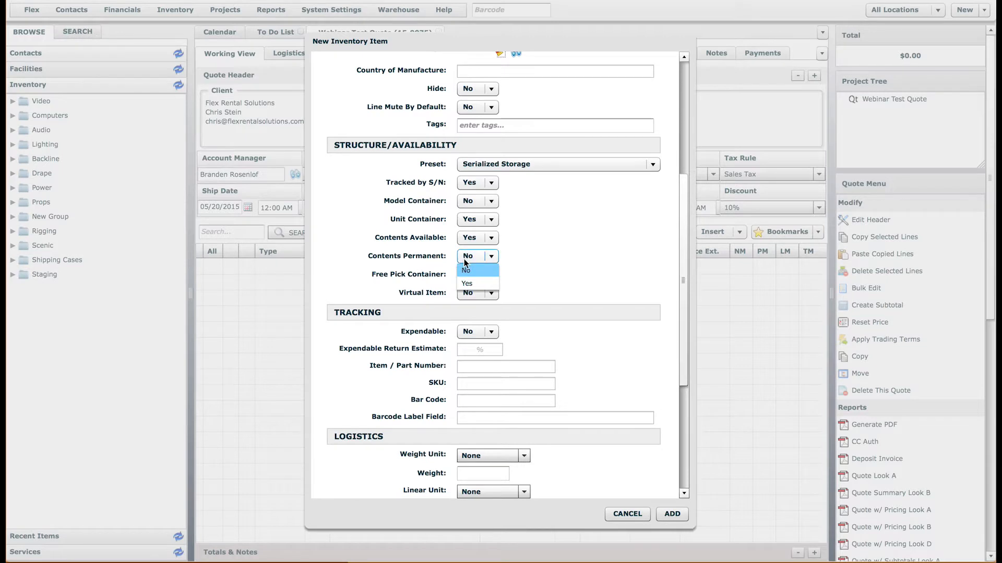
{"action": "left_click", "coordinate": [484, 261]}
{"action": "left_click", "coordinate": [475, 270]}
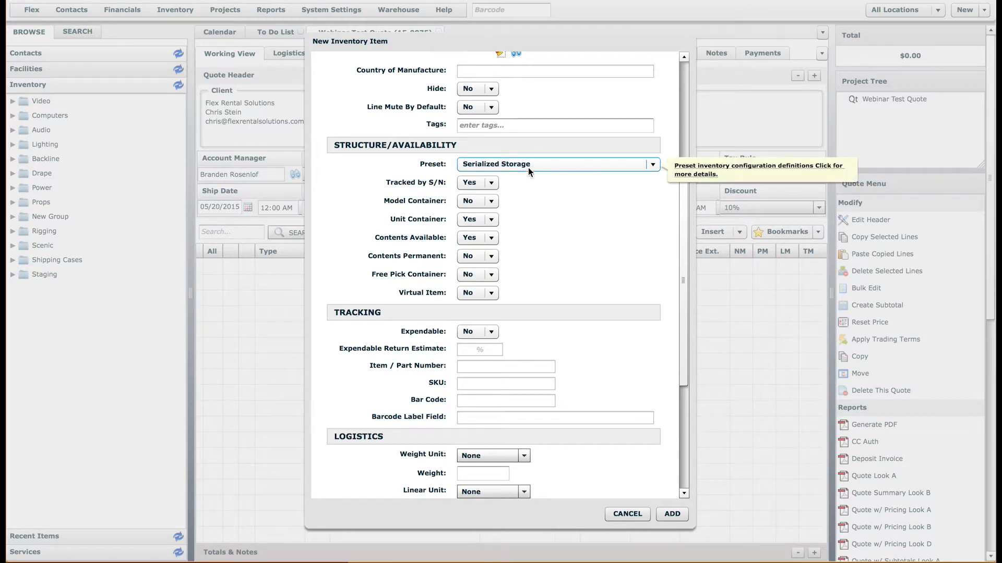
{"action": "left_click", "coordinate": [628, 514]}
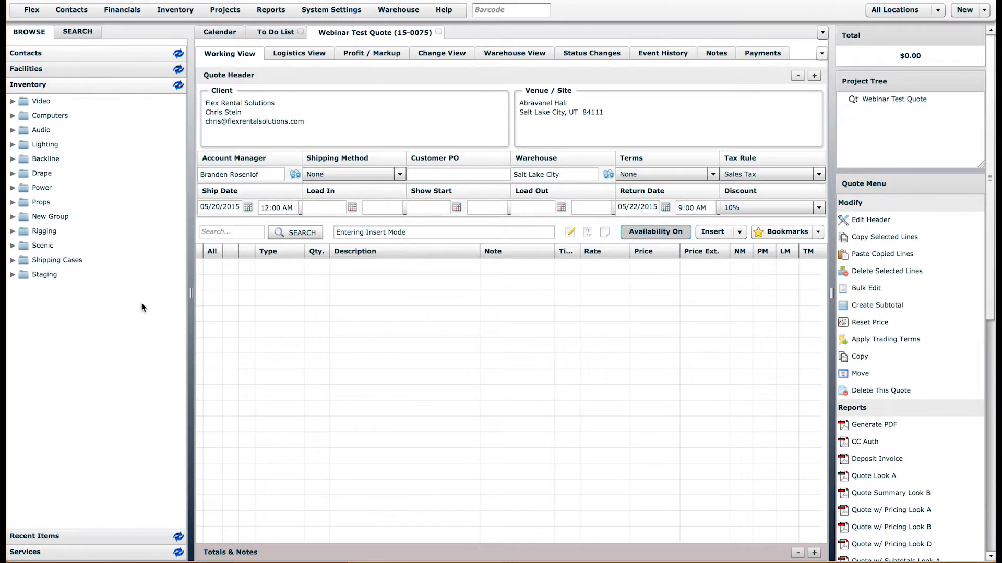
Open the Small Cable Package item from the Packages group of the Audio inventory.
{"action": "left_click", "coordinate": [12, 130]}
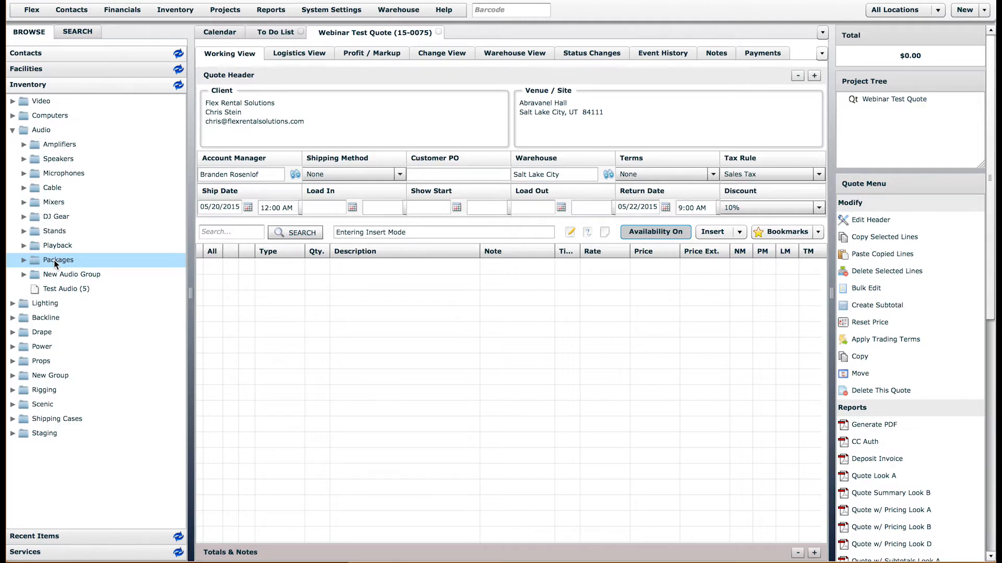
{"action": "left_click", "coordinate": [23, 259]}
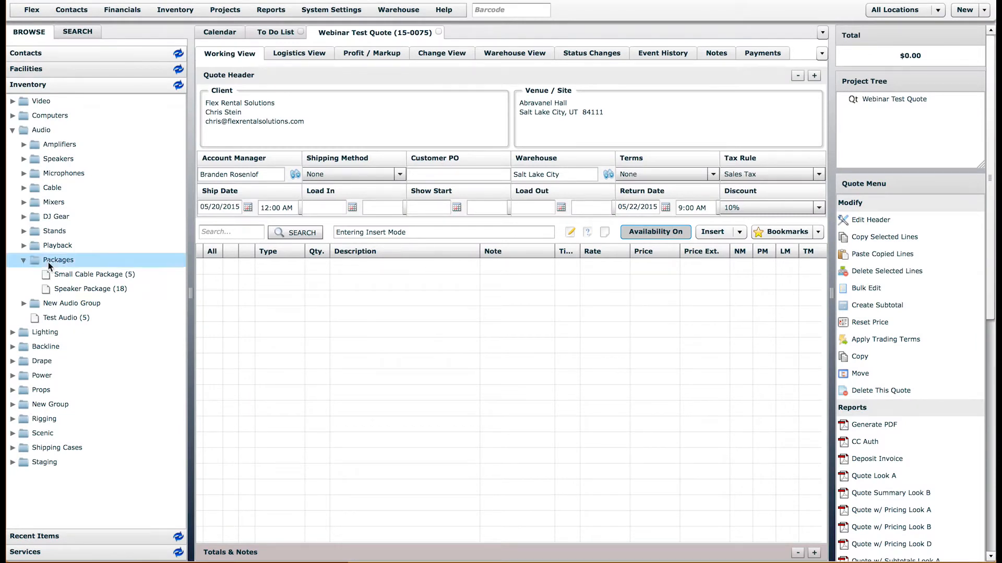
{"action": "double_click", "coordinate": [88, 275]}
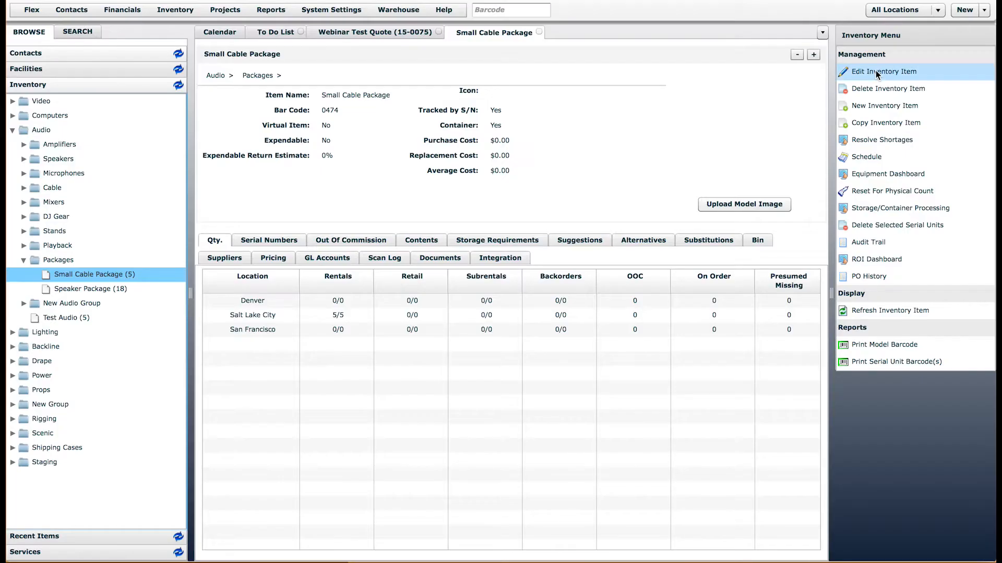
Edit the Small Cable Package so that Model Container is No, and save the item.
{"action": "left_click", "coordinate": [876, 72]}
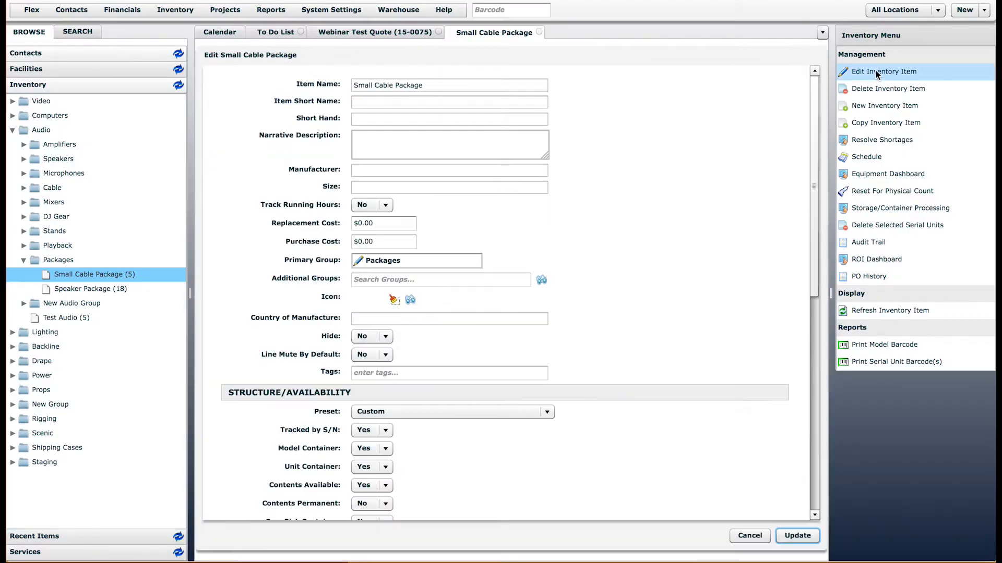
{"action": "scroll", "coordinate": [678, 334], "scroll_direction": "down", "scroll_amount": 3}
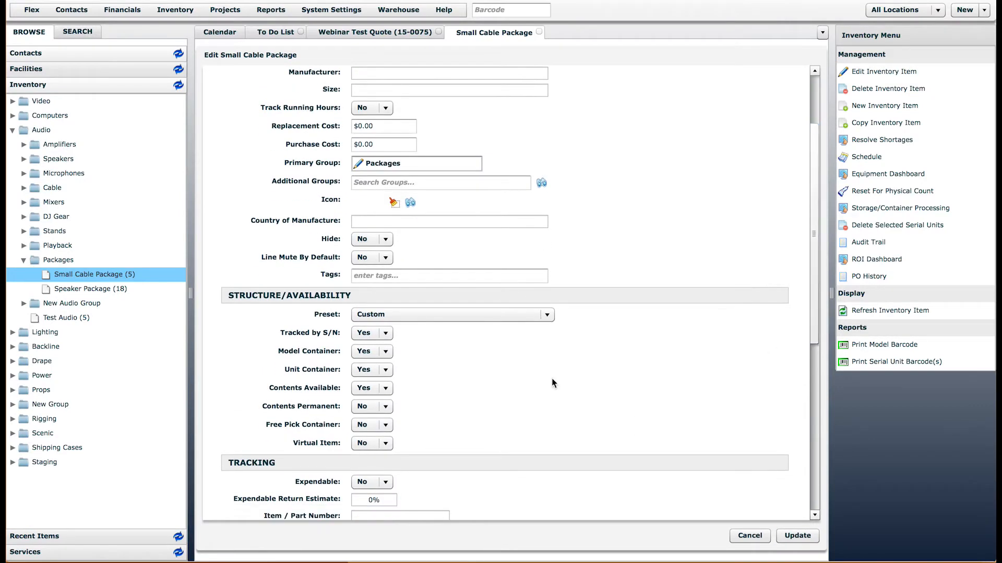
{"action": "left_click", "coordinate": [371, 352]}
{"action": "left_click", "coordinate": [372, 365]}
{"action": "left_click", "coordinate": [799, 536]}
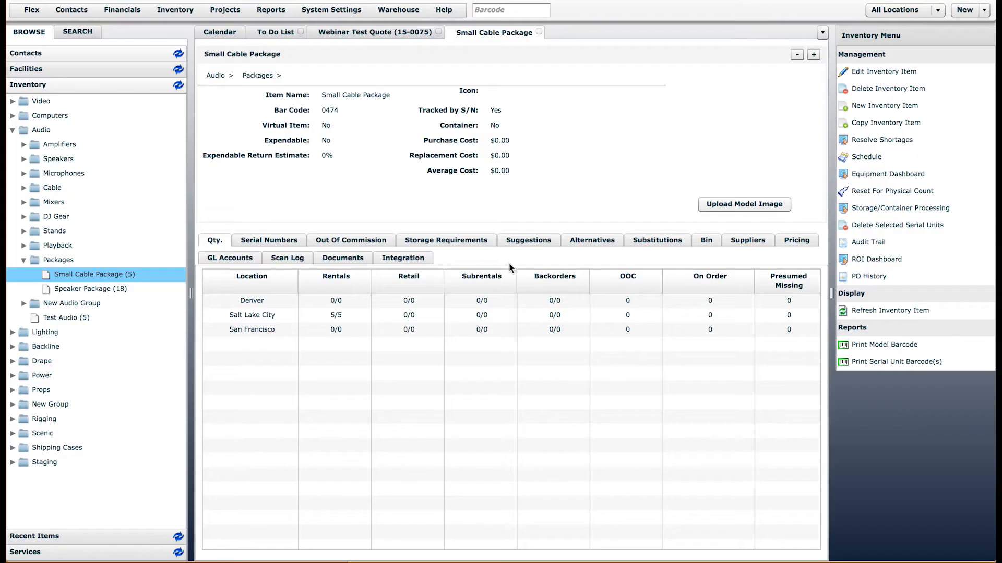
Show the package's storage requirements, and rename the item to Small Audio Cable Package.
{"action": "left_click", "coordinate": [450, 242]}
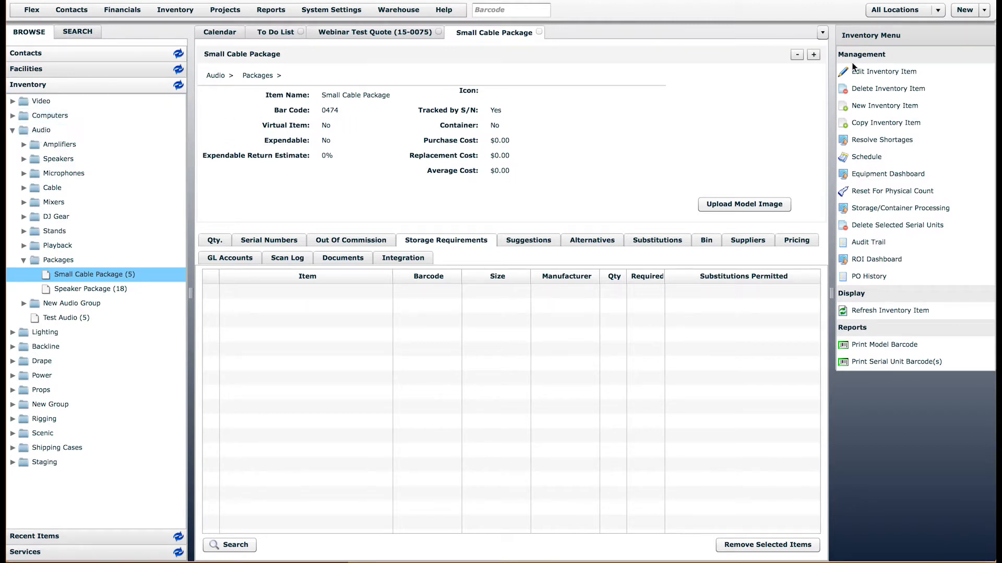
{"action": "left_click", "coordinate": [894, 73]}
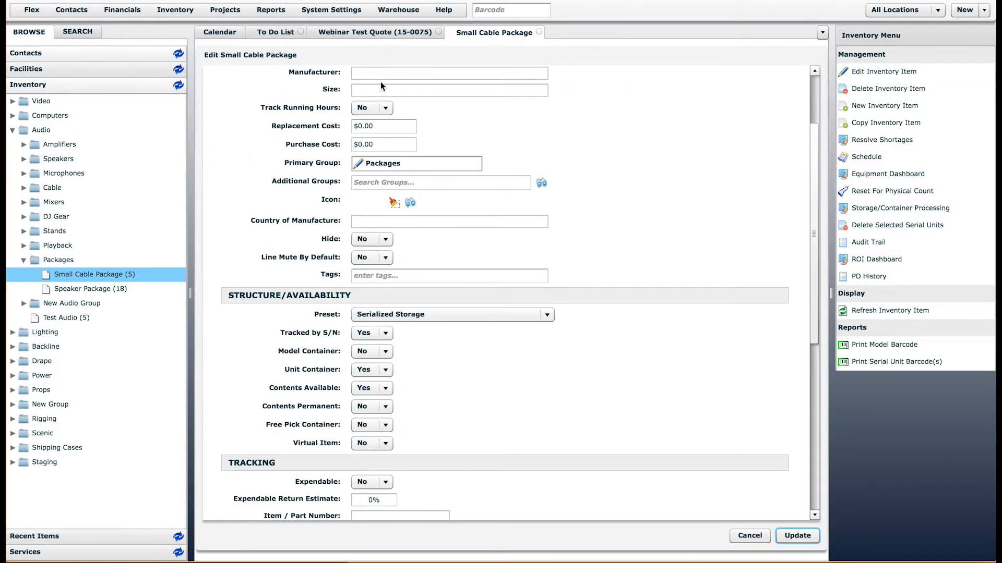
{"action": "scroll", "coordinate": [380, 81], "scroll_direction": "up", "scroll_amount": 5}
{"action": "left_click", "coordinate": [374, 85]}
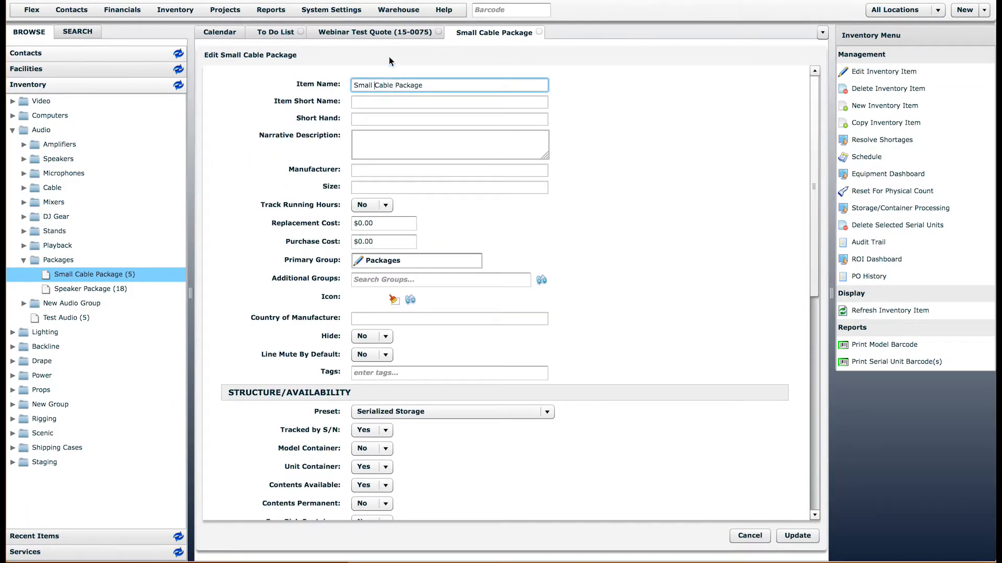
{"action": "type", "text": "Audio"}
{"action": "left_click", "coordinate": [797, 537]}
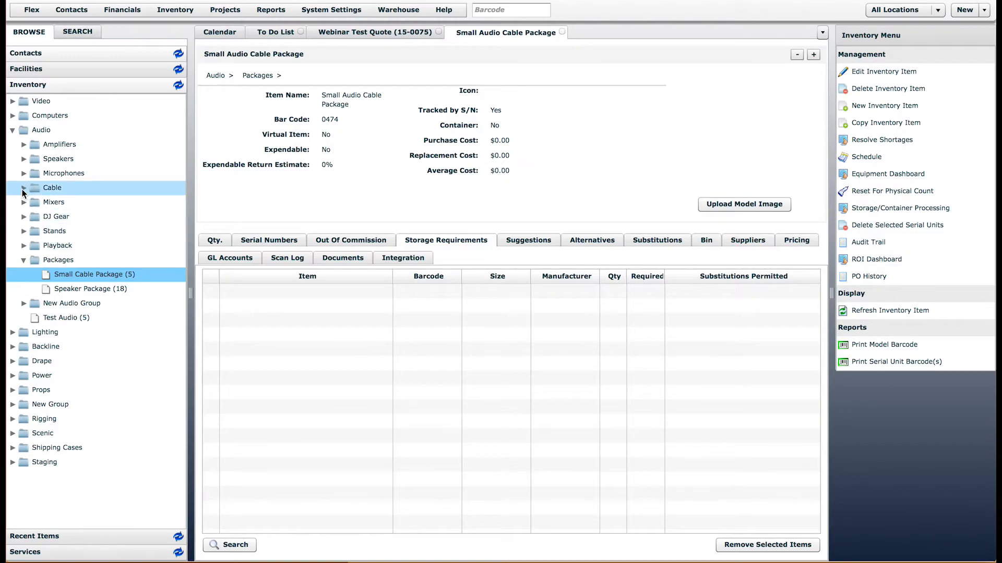
Add 4 XLR-5' signal cables from the Audio cable inventory to the package's storage requirements.
{"action": "left_click", "coordinate": [22, 189]}
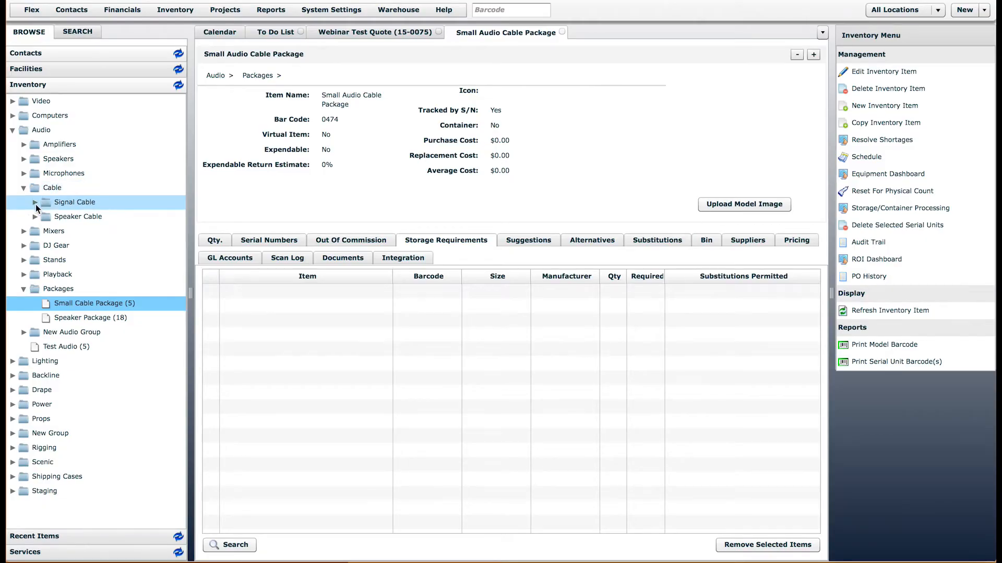
{"action": "left_click", "coordinate": [35, 203]}
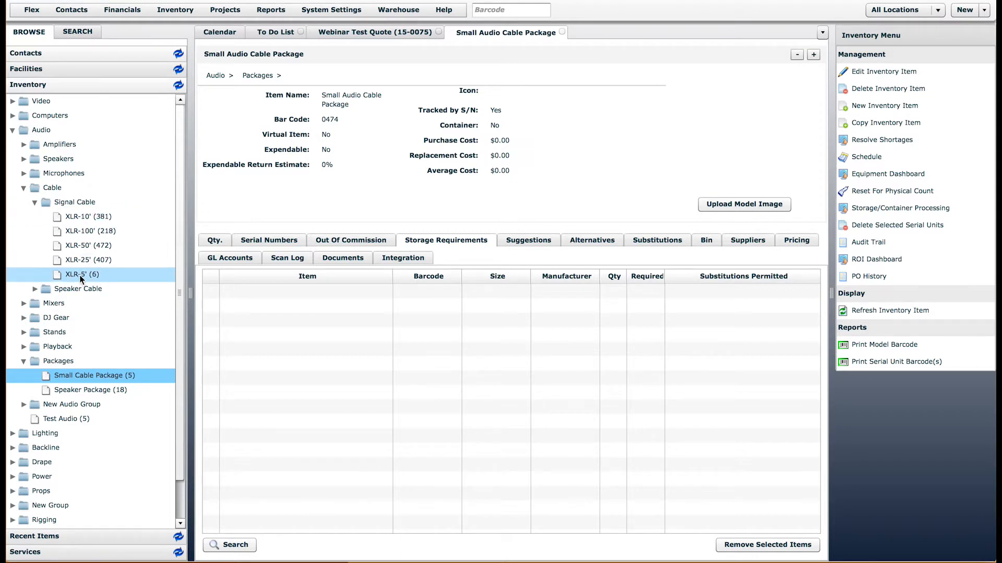
{"action": "left_click_drag", "start_coordinate": [79, 274], "coordinate": [266, 302]}
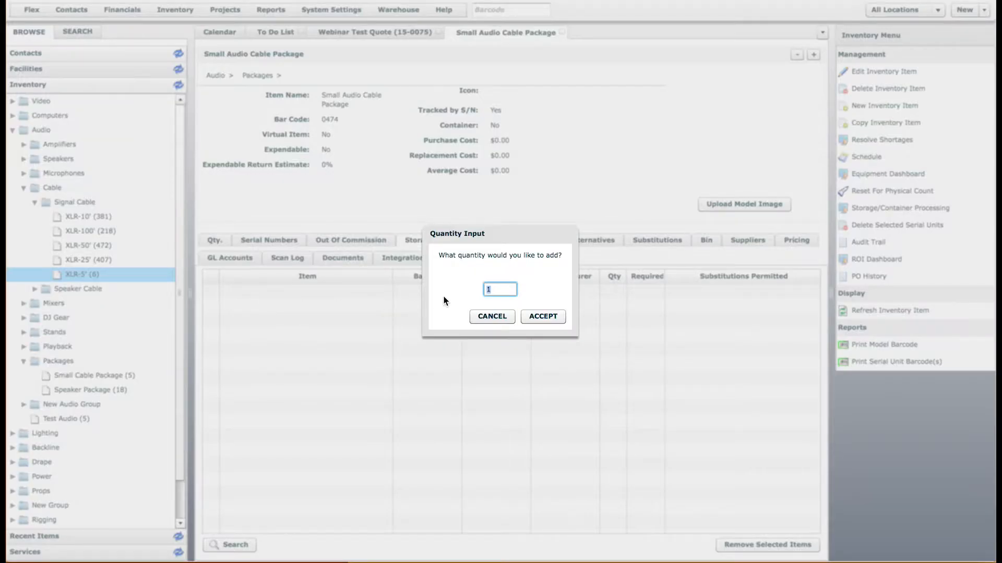
{"action": "type", "text": "4"}
{"action": "key", "text": "Return"}
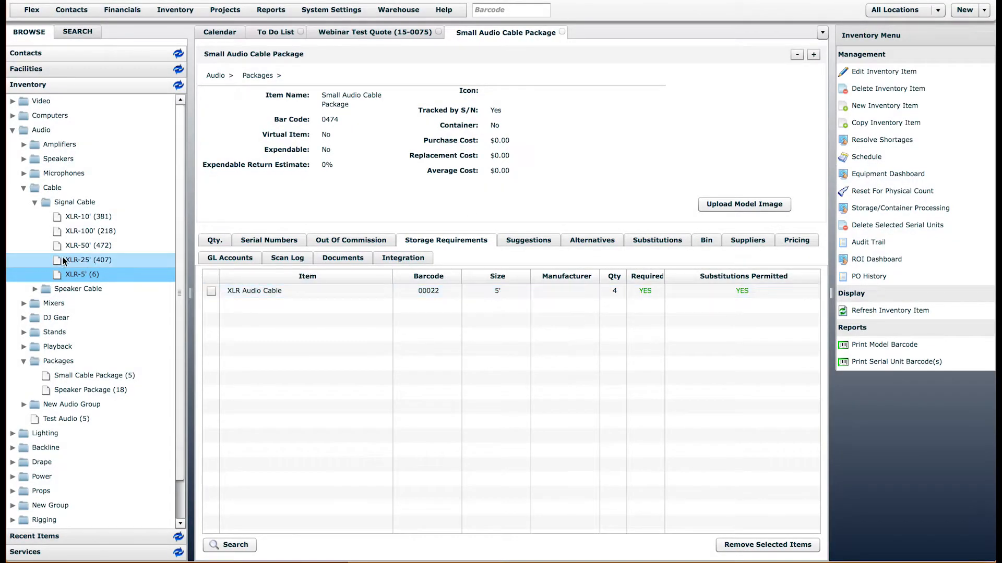
Add 10 XLR-10' cables and 15 XLR-25' cables to the package's storage requirements.
{"action": "left_click_drag", "start_coordinate": [78, 217], "coordinate": [281, 336]}
{"action": "type", "text": "10"}
{"action": "key", "text": "Return"}
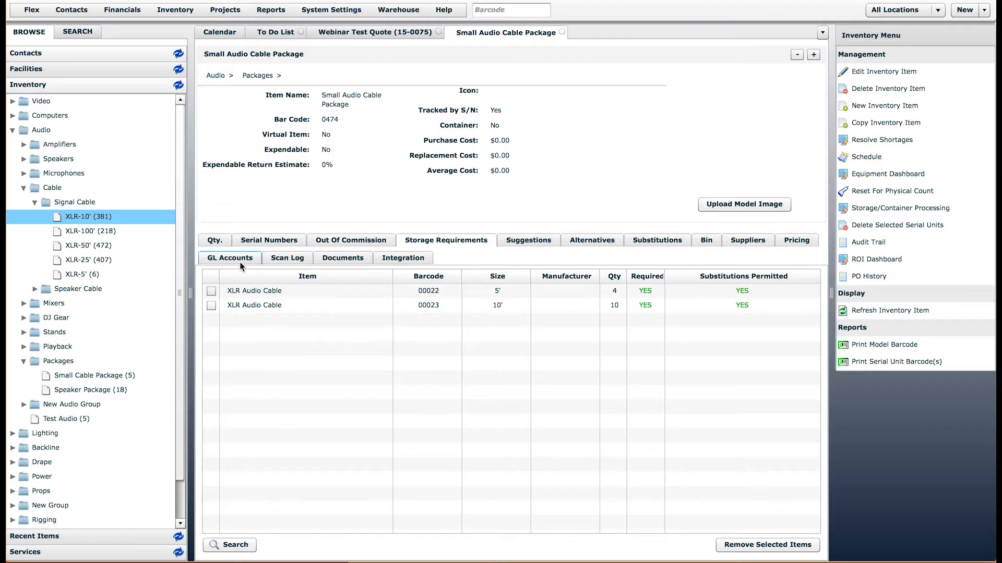
{"action": "left_click_drag", "start_coordinate": [78, 260], "coordinate": [308, 341]}
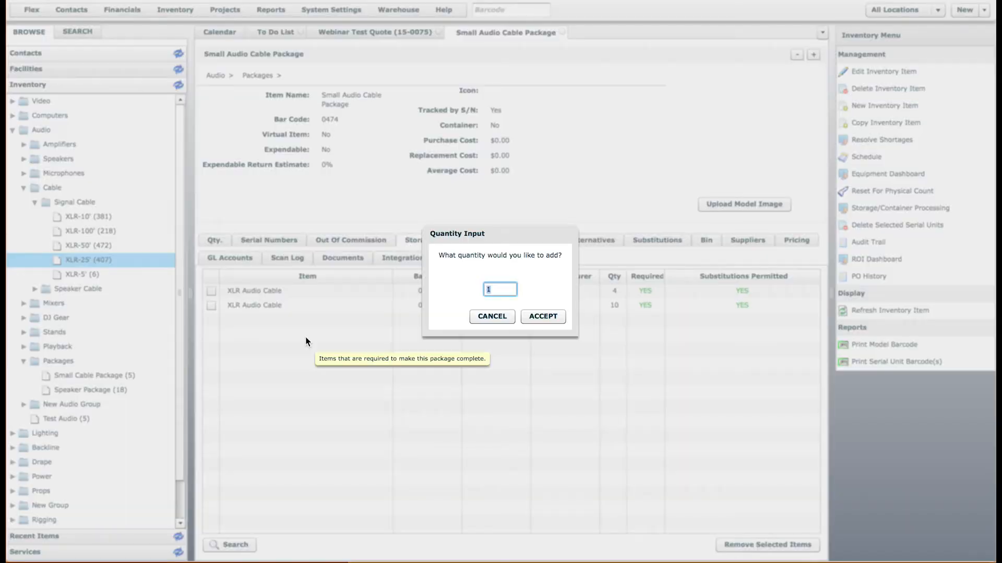
{"action": "type", "text": "15"}
{"action": "key", "text": "Return"}
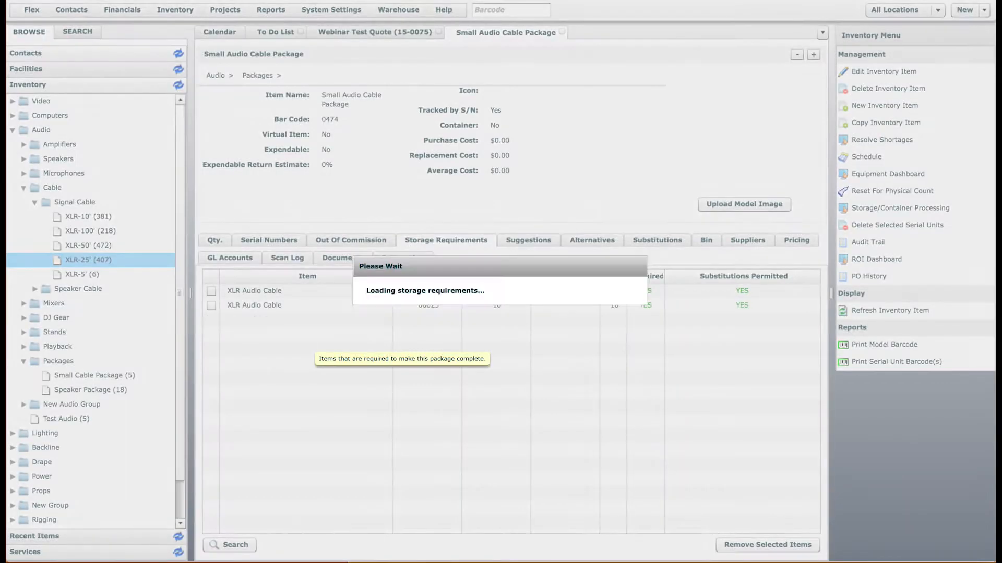
Add 10 XLR-50' cables to the package's storage requirements.
{"action": "left_click_drag", "start_coordinate": [156, 246], "coordinate": [352, 352]}
{"action": "type", "text": "10"}
{"action": "key", "text": "Return"}
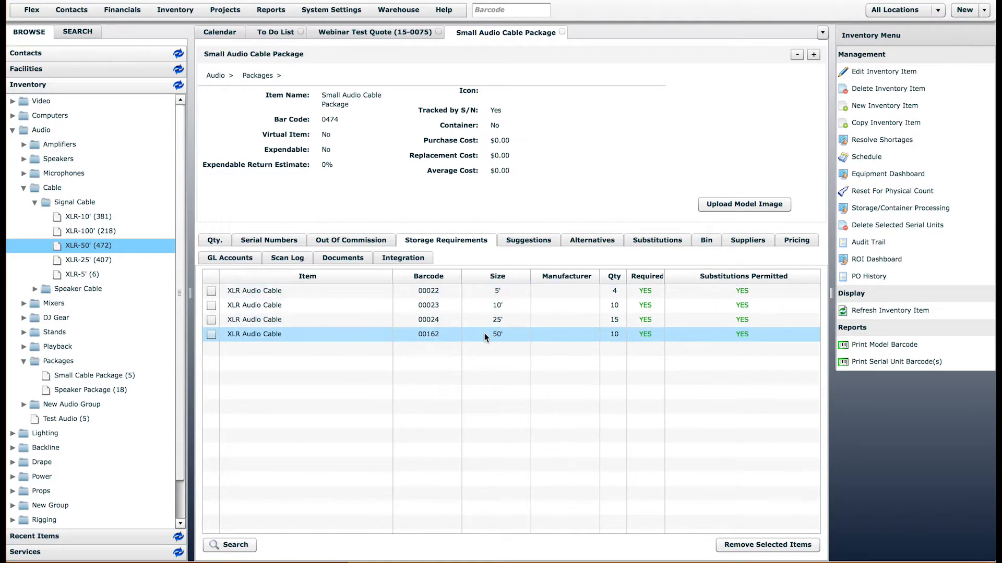
Open serial unit 0475 of the Small Audio Cable Package and review the XLR cables its contents require.
{"action": "left_click", "coordinate": [268, 240]}
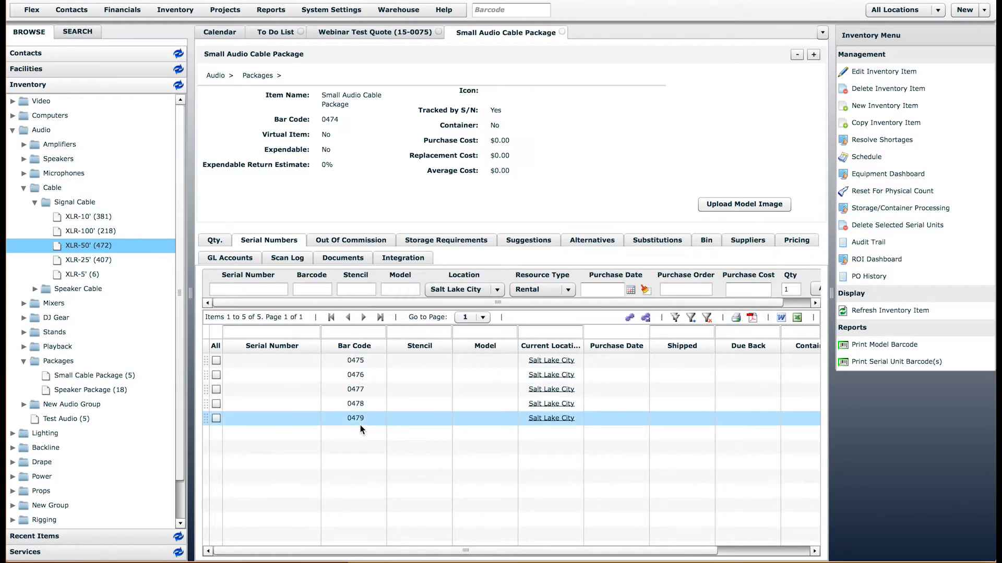
{"action": "double_click", "coordinate": [367, 363]}
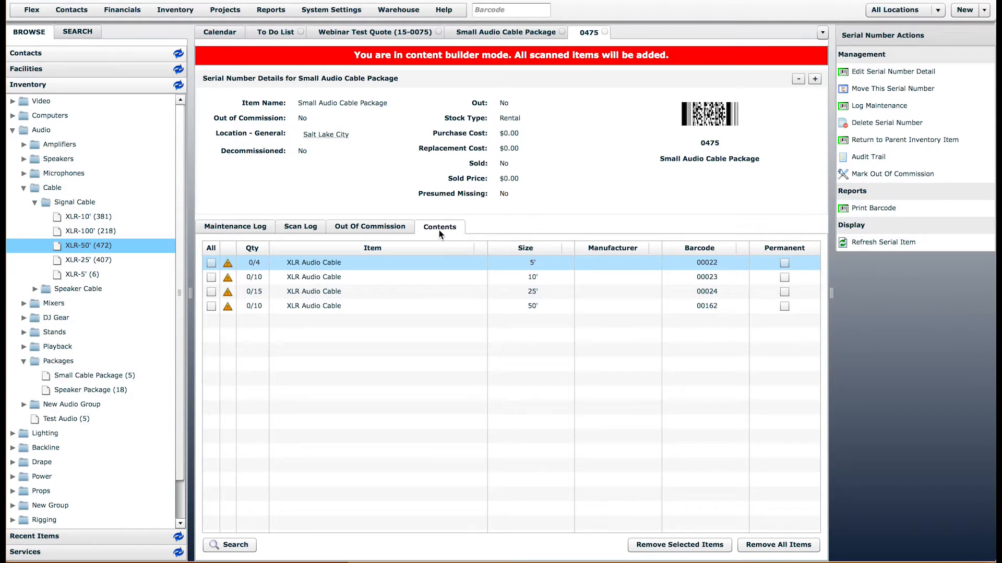
{"action": "left_click", "coordinate": [322, 262]}
{"action": "left_click", "coordinate": [324, 302]}
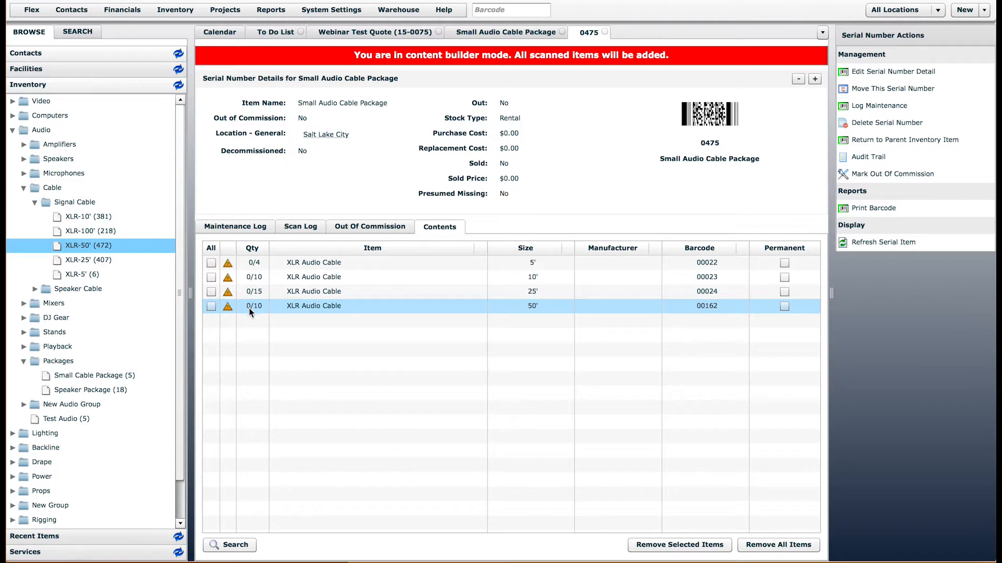
{"action": "left_click", "coordinate": [252, 263]}
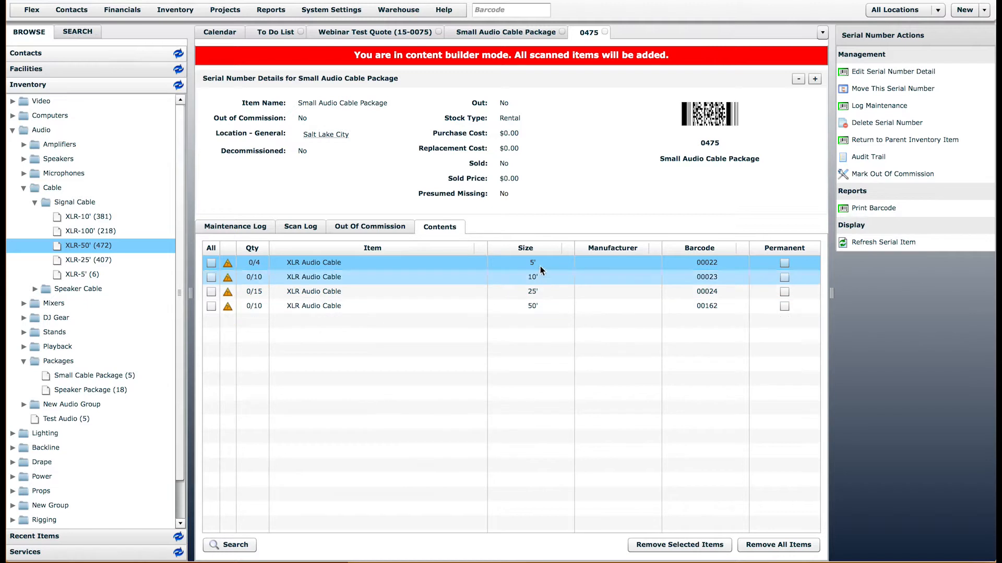
{"action": "left_click", "coordinate": [540, 320]}
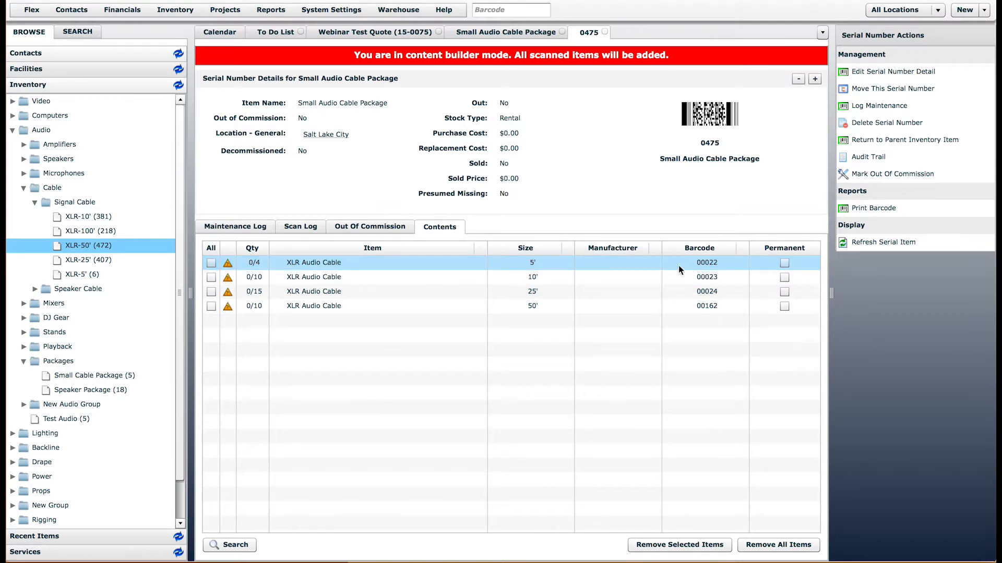
Try to add 4 of the 5' XLR cables to unit 0475's contents by barcode entry.
{"action": "left_click", "coordinate": [517, 10]}
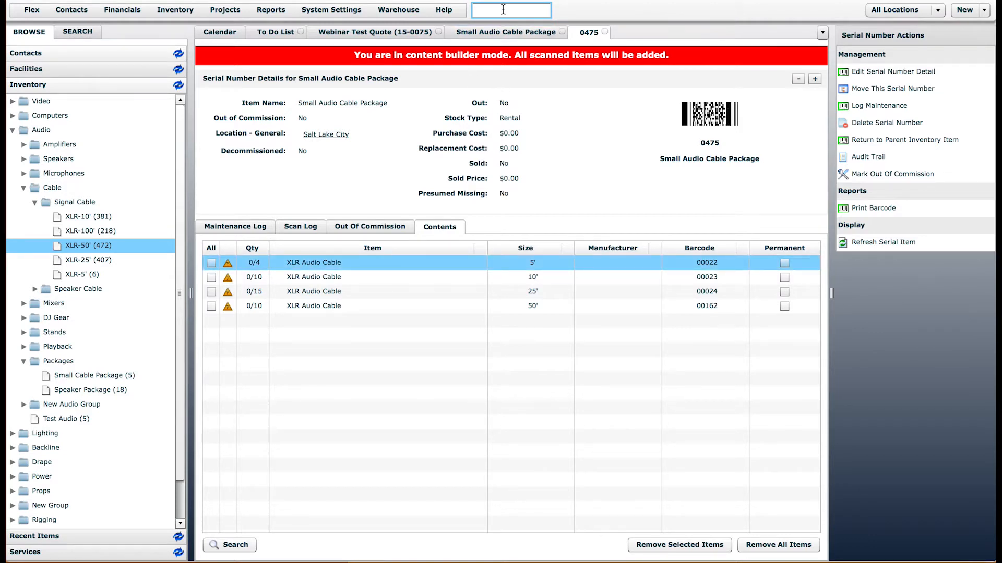
{"action": "type", "text": "00162"}
{"action": "key", "text": "Return"}
{"action": "left_click", "coordinate": [500, 290]}
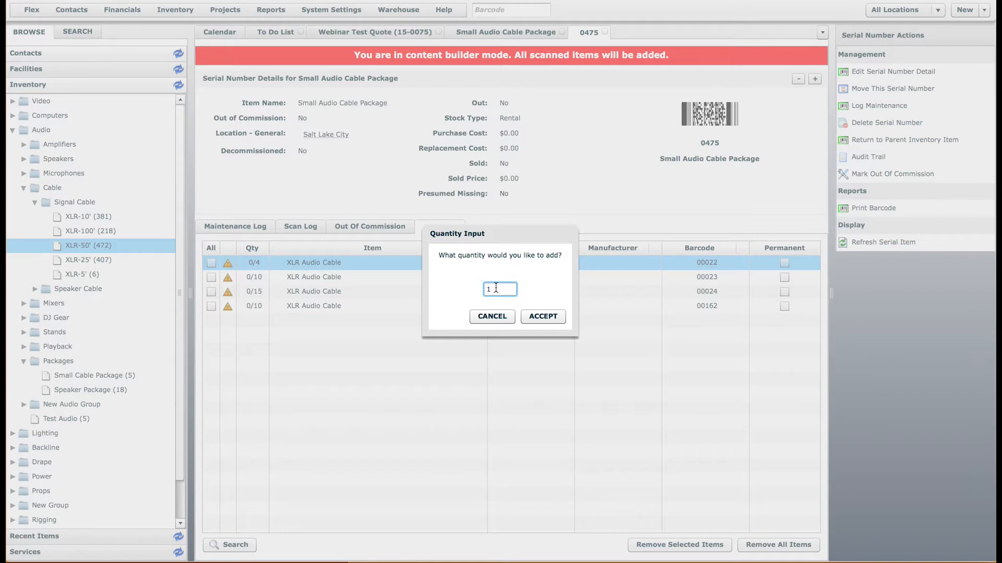
{"action": "left_click_drag", "start_coordinate": [477, 234], "coordinate": [477, 276]}
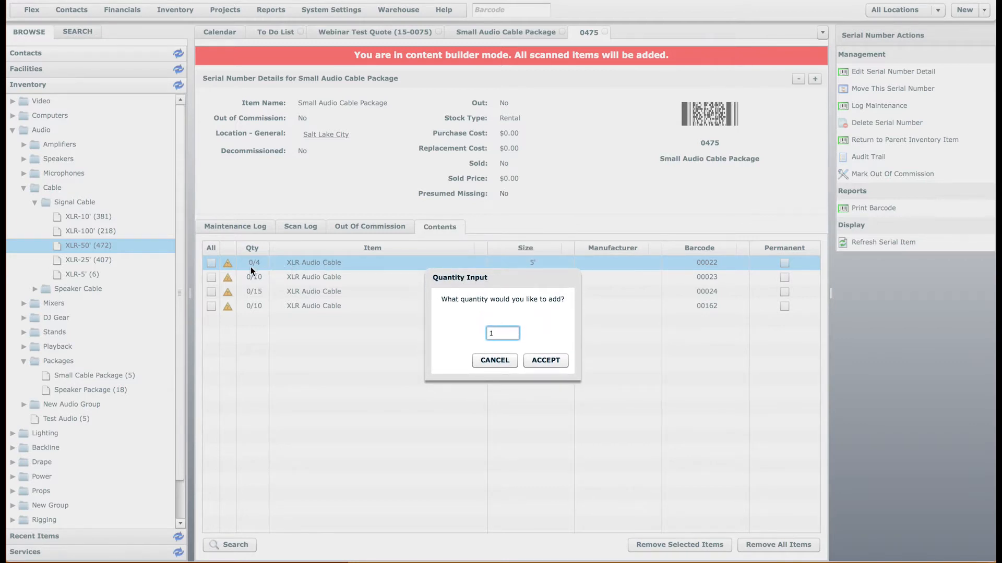
{"action": "key", "text": "BackSpace"}
{"action": "type", "text": "4"}
{"action": "left_click", "coordinate": [543, 361]}
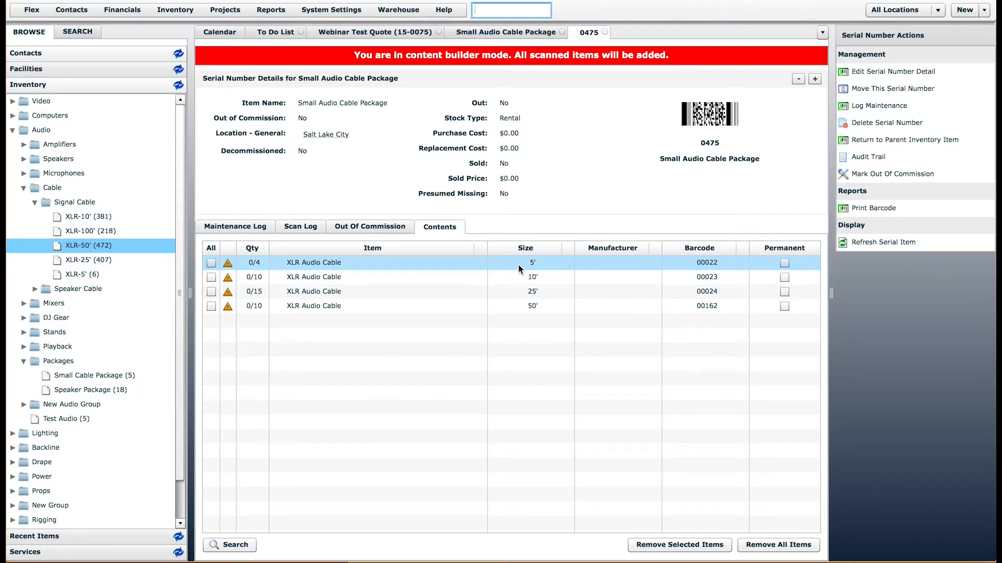
Add 10 of the 10' XLR cables to unit 0475's contents with a virtual scan.
{"action": "double_click", "coordinate": [529, 277]}
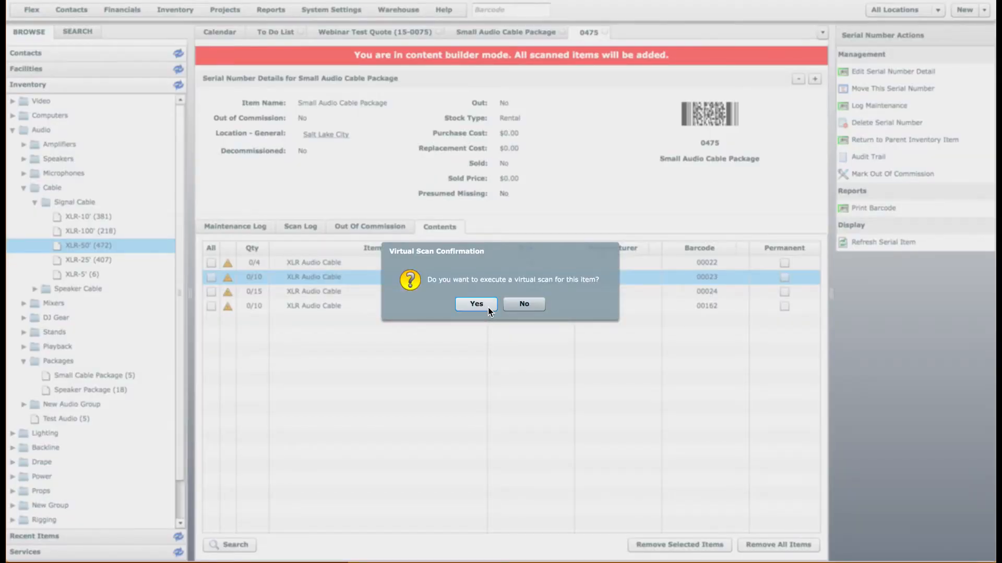
{"action": "left_click", "coordinate": [488, 308]}
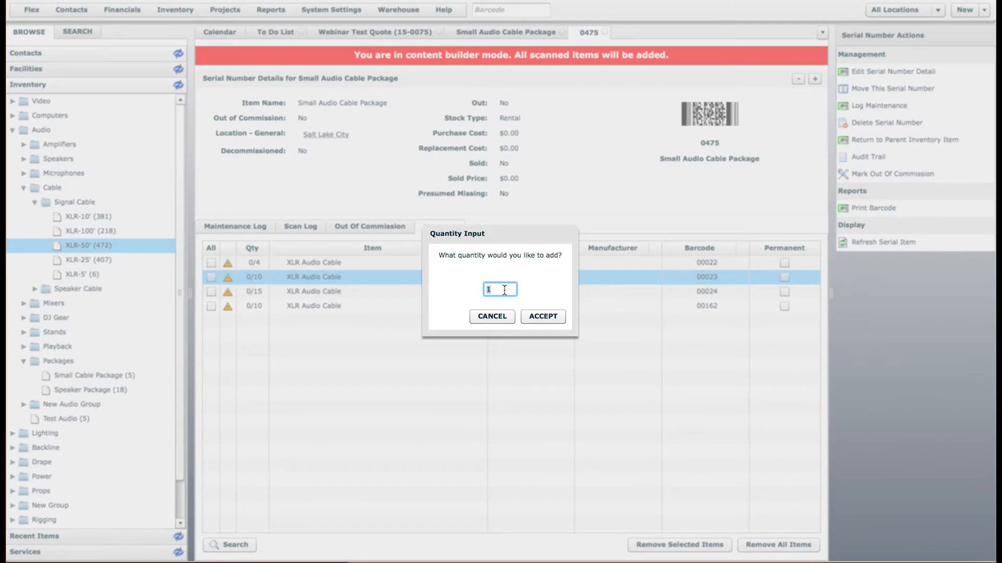
{"action": "type", "text": "10"}
{"action": "key", "text": "Return"}
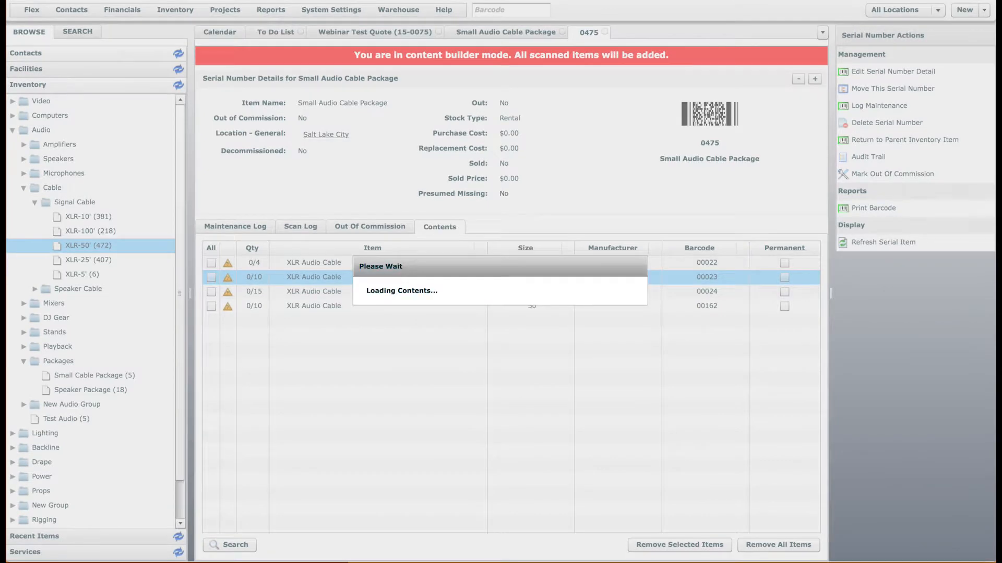
{"action": "left_click", "coordinate": [315, 261]}
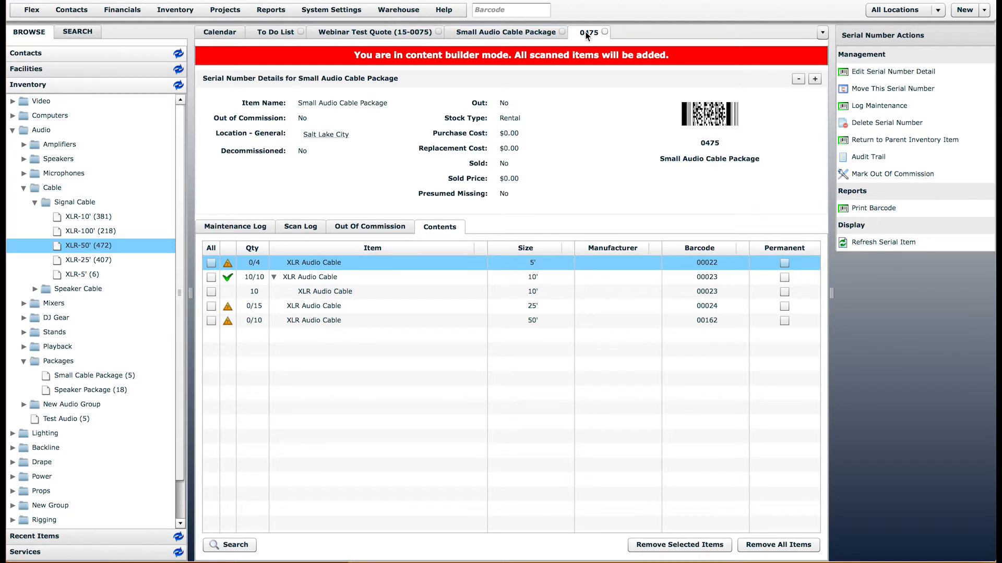
{"action": "left_click", "coordinate": [605, 32]}
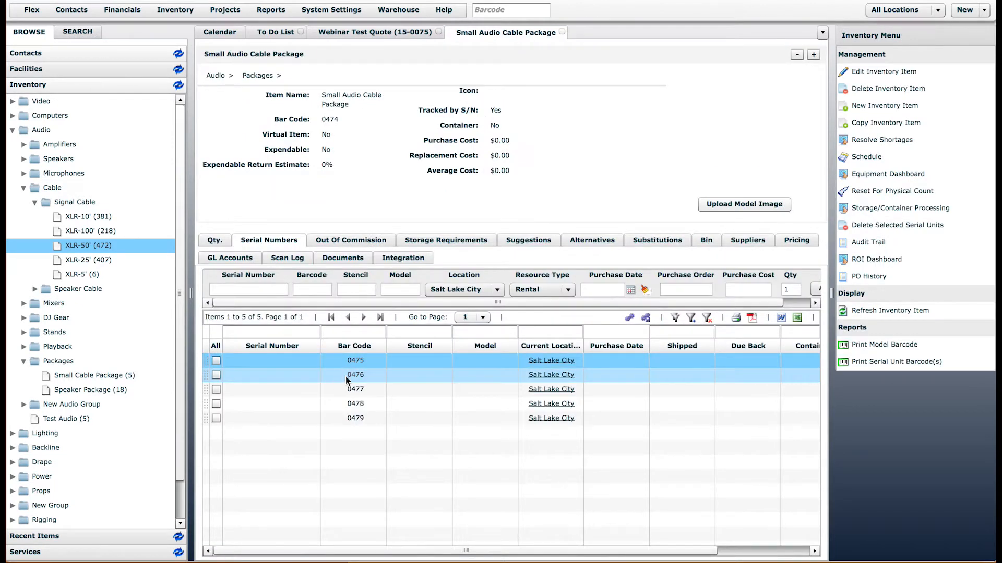
{"action": "double_click", "coordinate": [359, 360]}
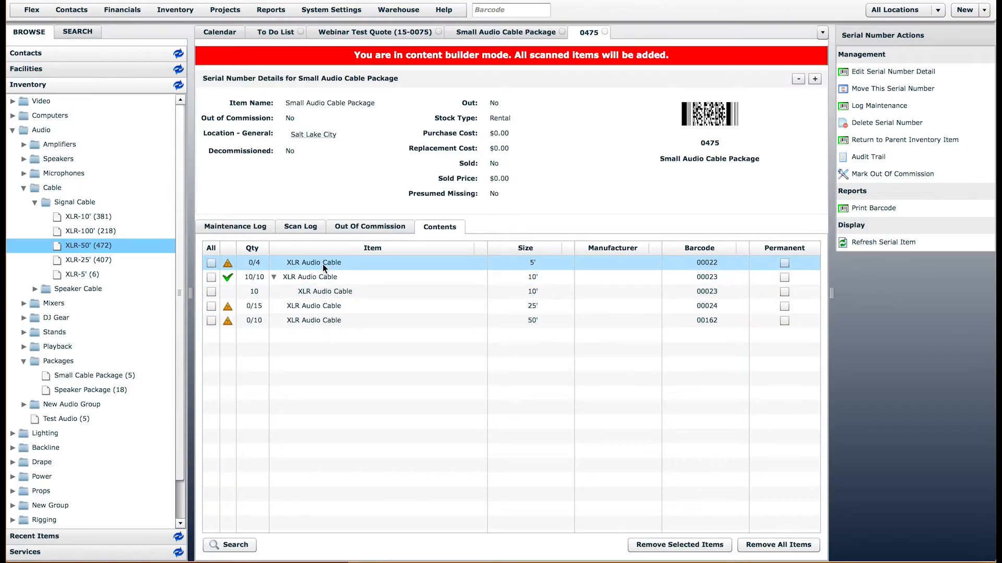
{"action": "double_click", "coordinate": [316, 263]}
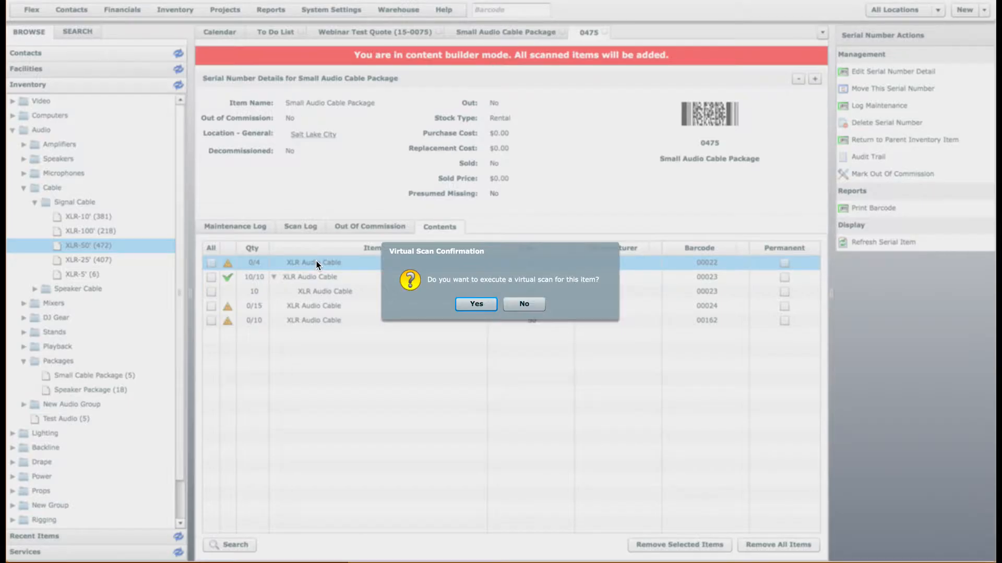
{"action": "left_click", "coordinate": [475, 303]}
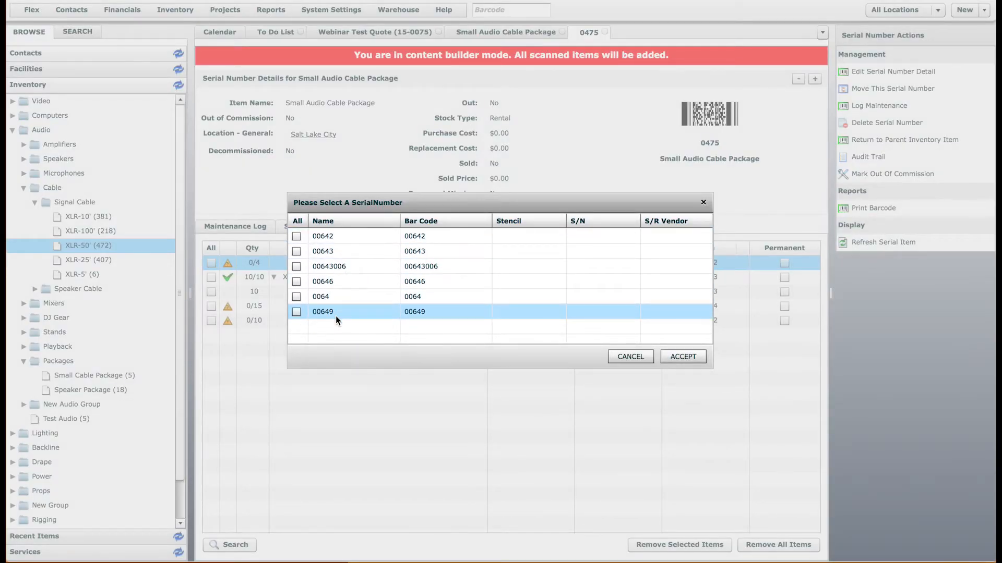
{"action": "left_click", "coordinate": [630, 356]}
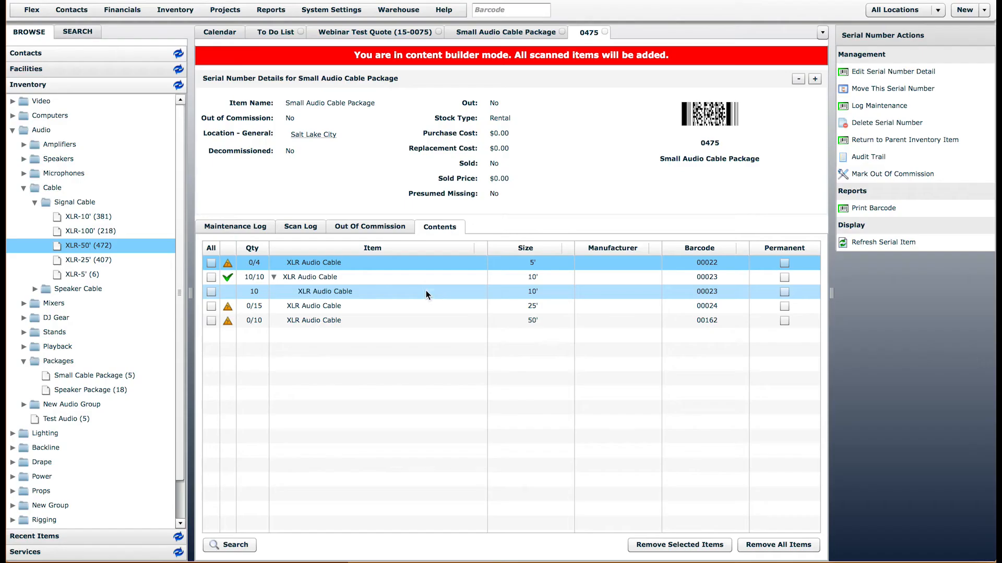
{"action": "double_click", "coordinate": [322, 262]}
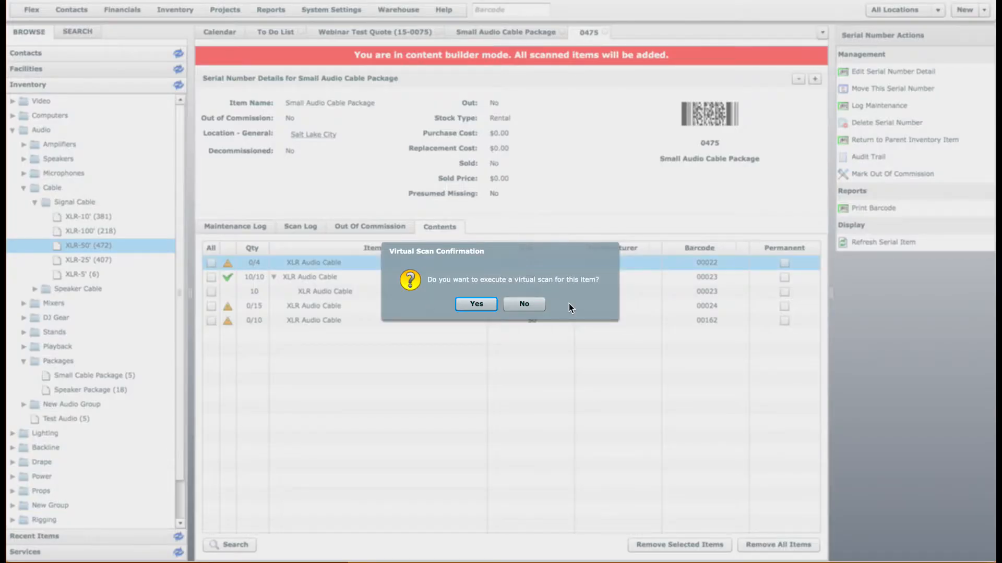
{"action": "left_click", "coordinate": [521, 305]}
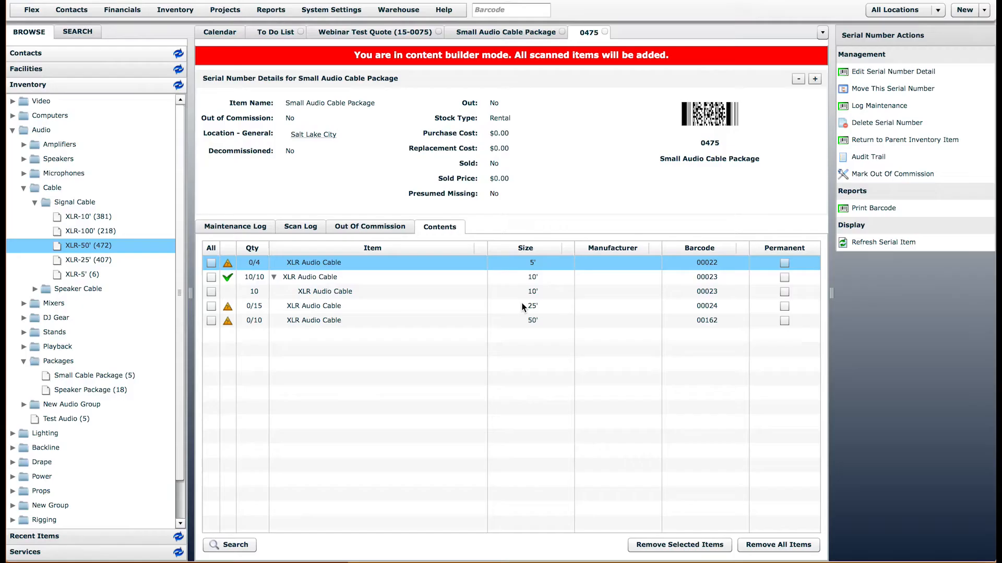
Remove the 5' XLR cable from the Small Audio Cable Package's storage requirements.
{"action": "left_click", "coordinate": [538, 34]}
{"action": "left_click", "coordinate": [467, 240]}
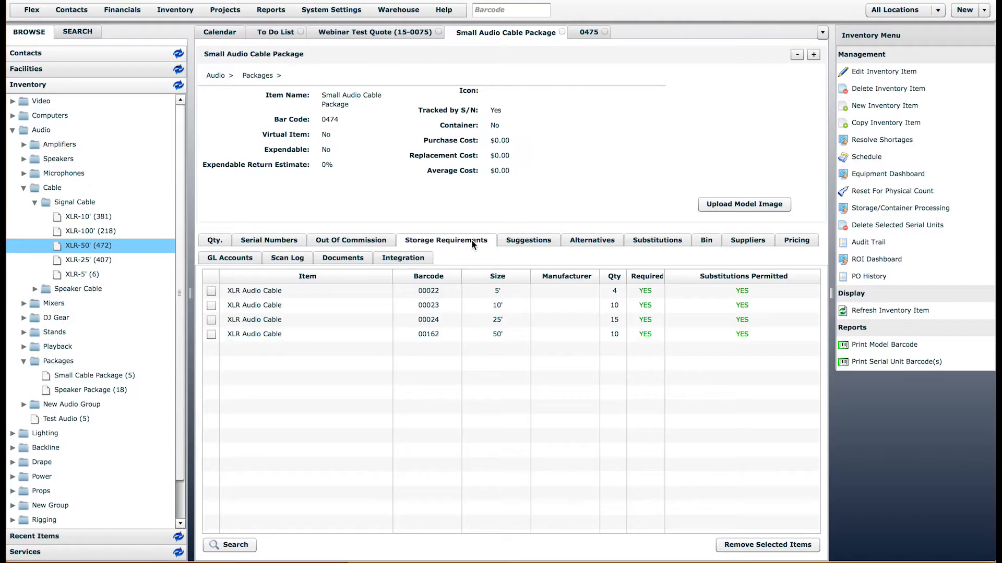
{"action": "left_click", "coordinate": [499, 292]}
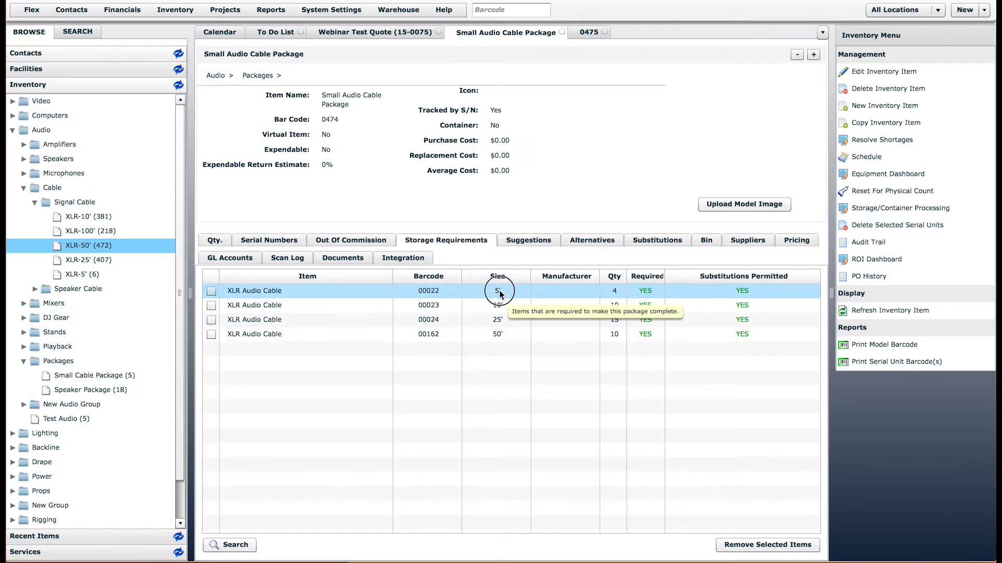
{"action": "left_click", "coordinate": [210, 290]}
{"action": "left_click", "coordinate": [744, 542]}
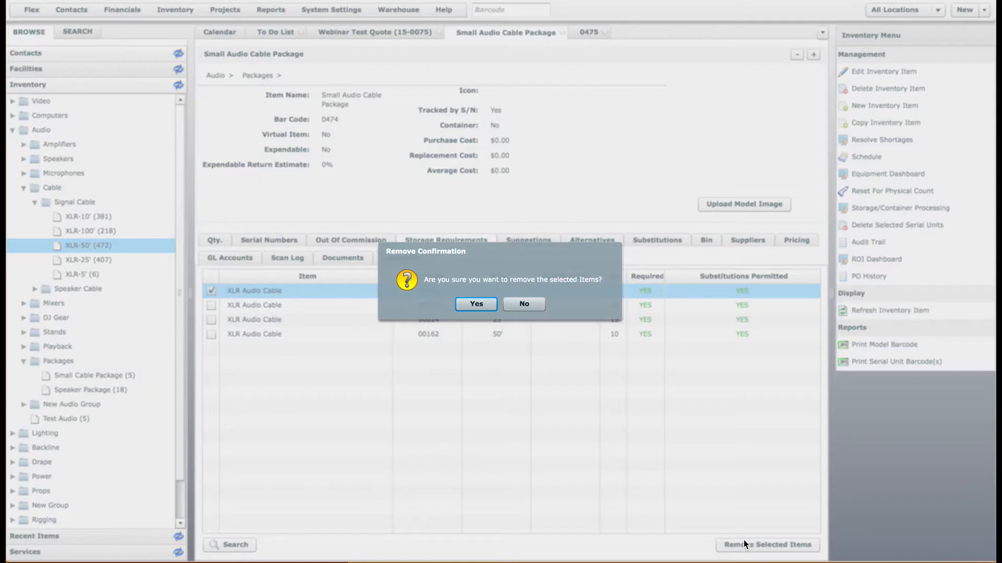
{"action": "left_click", "coordinate": [485, 303]}
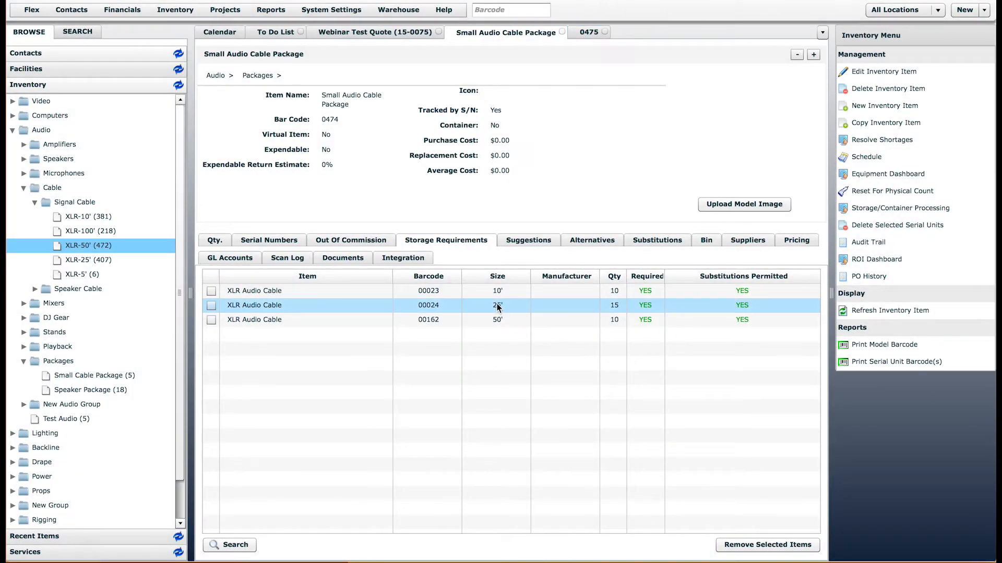
Close serial unit 0475 and reopen it from the package's serial numbers to refresh its contents.
{"action": "left_click", "coordinate": [584, 34]}
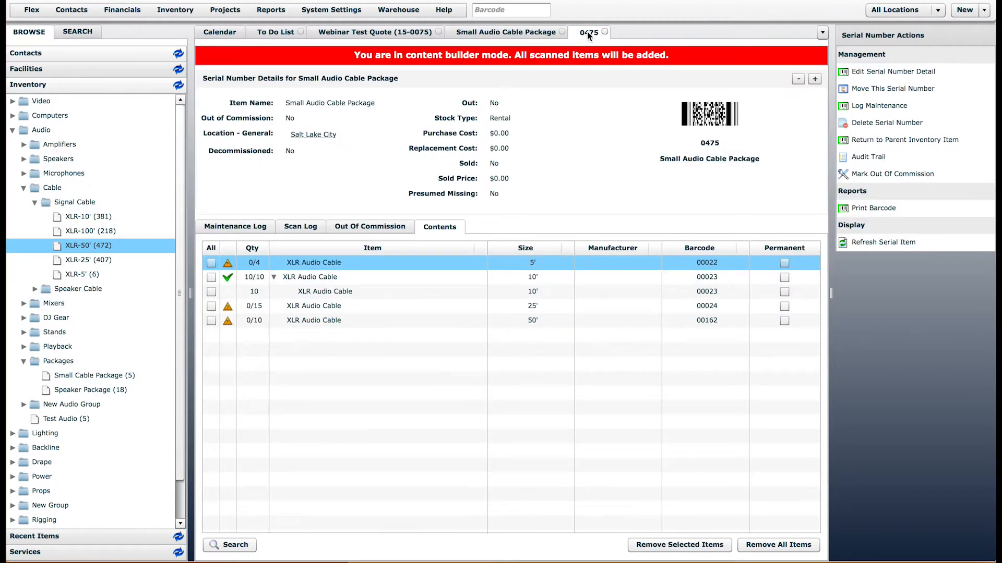
{"action": "left_click", "coordinate": [605, 33]}
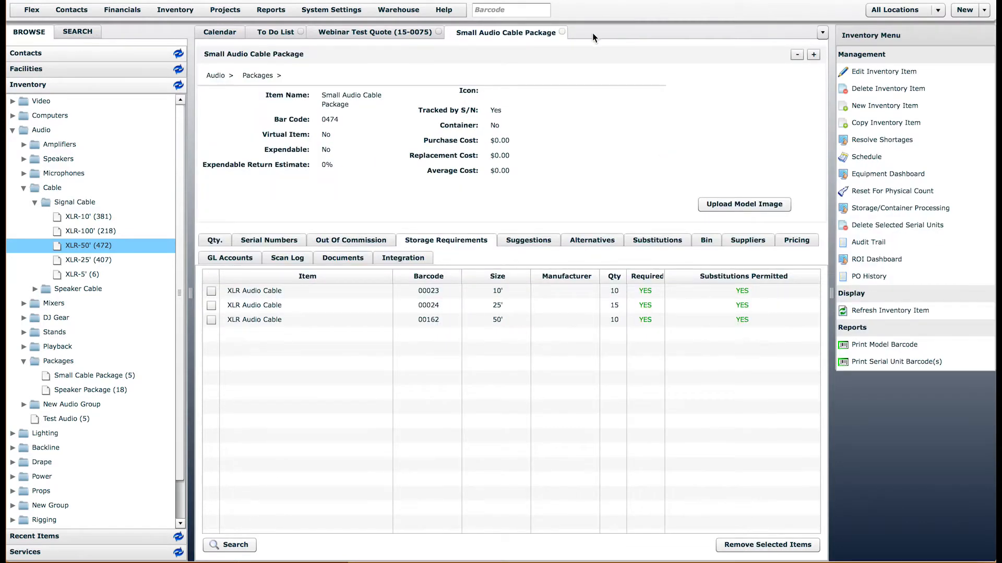
{"action": "left_click", "coordinate": [269, 240]}
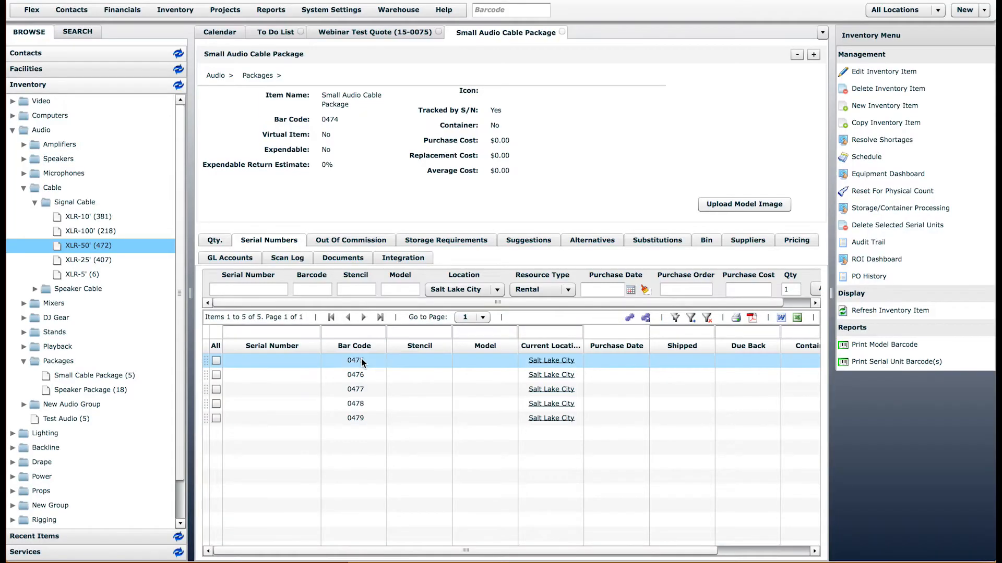
{"action": "double_click", "coordinate": [372, 359]}
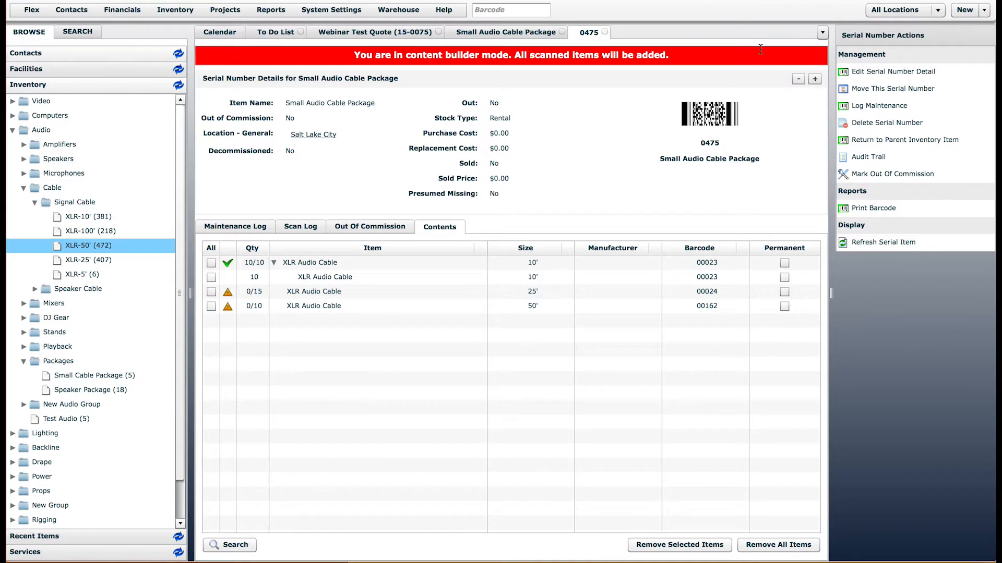
Add 15 of the 25' XLR cables to unit 0475's contents with a virtual scan.
{"action": "double_click", "coordinate": [323, 291]}
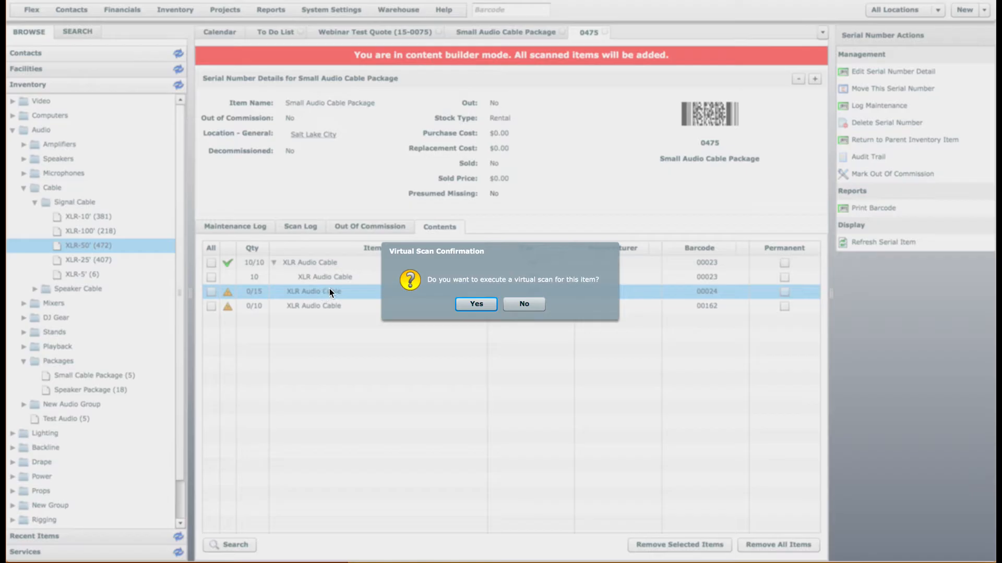
{"action": "left_click", "coordinate": [475, 304]}
{"action": "type", "text": "15"}
{"action": "key", "text": "Return"}
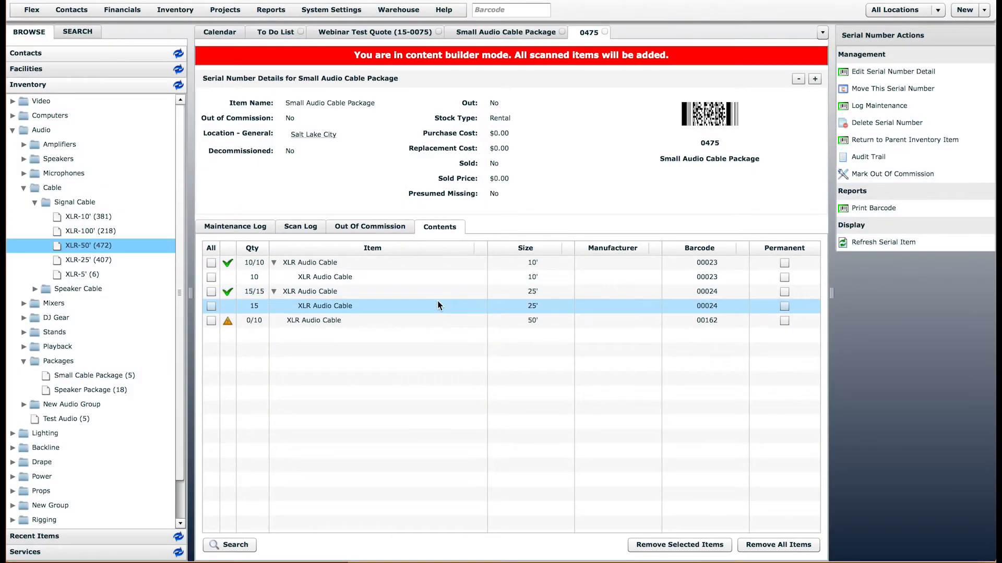
Add 10 of the 50' XLR cables to unit 0475's contents with a virtual scan, and close the unit.
{"action": "double_click", "coordinate": [325, 321]}
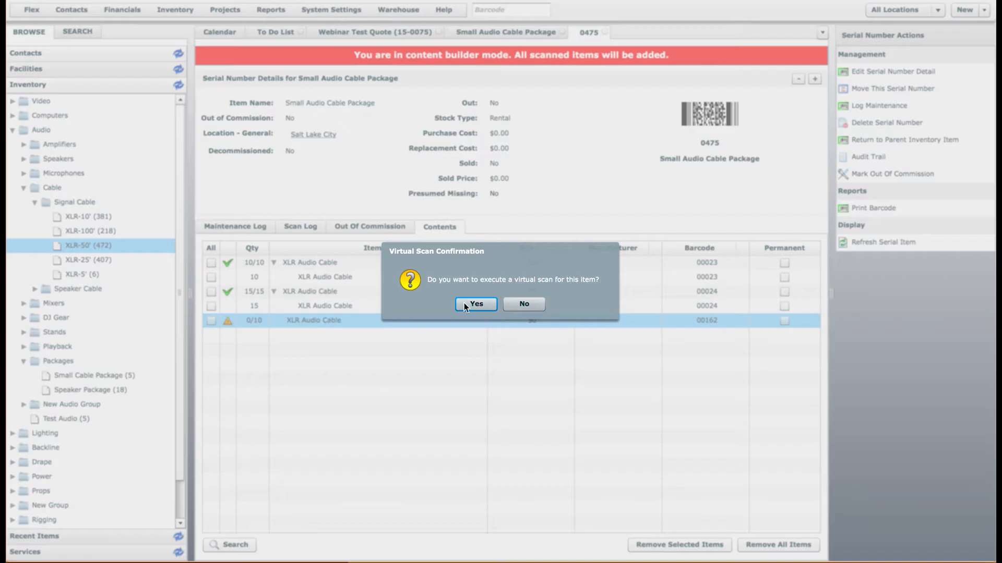
{"action": "left_click", "coordinate": [465, 304]}
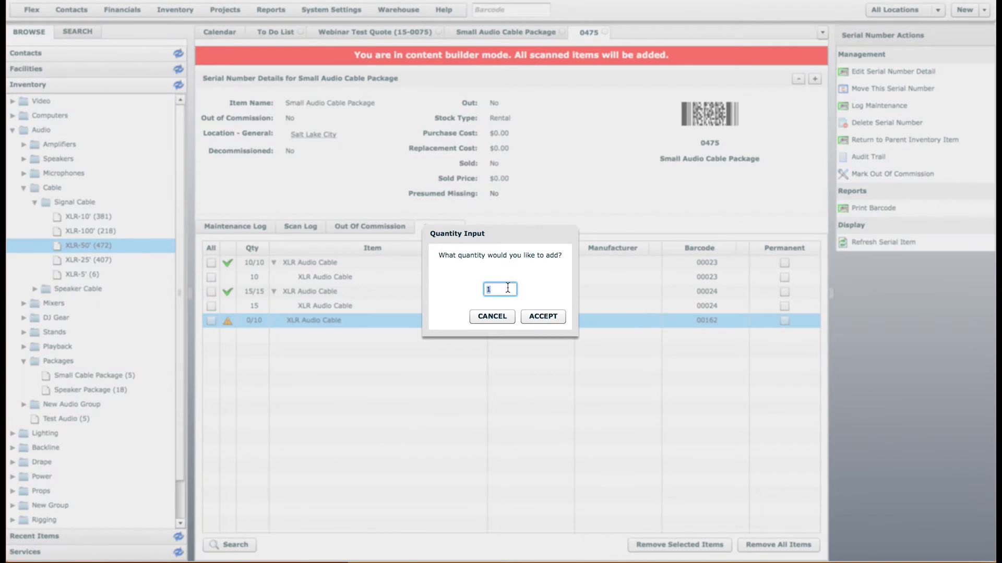
{"action": "type", "text": "10"}
{"action": "key", "text": "Return"}
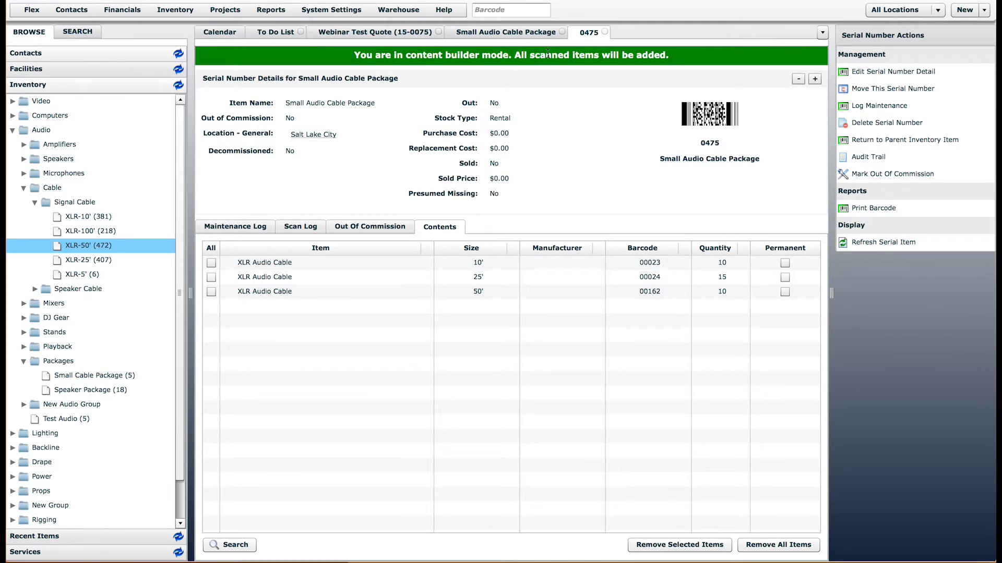
{"action": "left_click", "coordinate": [604, 32]}
Add one Small Cable Package from the inventory to the Webinar Test Quote's line items.
{"action": "left_click", "coordinate": [371, 32]}
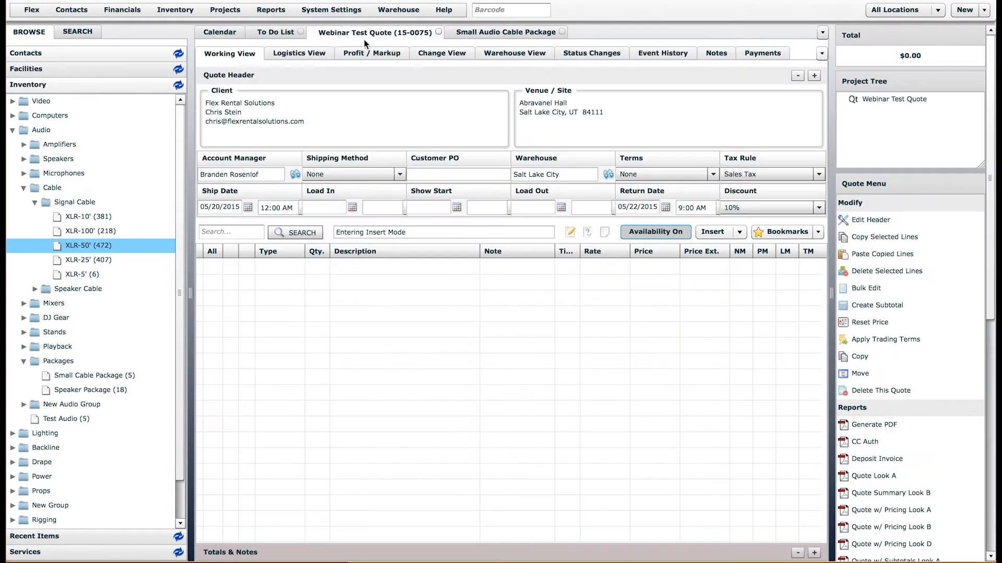
{"action": "left_click_drag", "start_coordinate": [83, 378], "coordinate": [373, 351]}
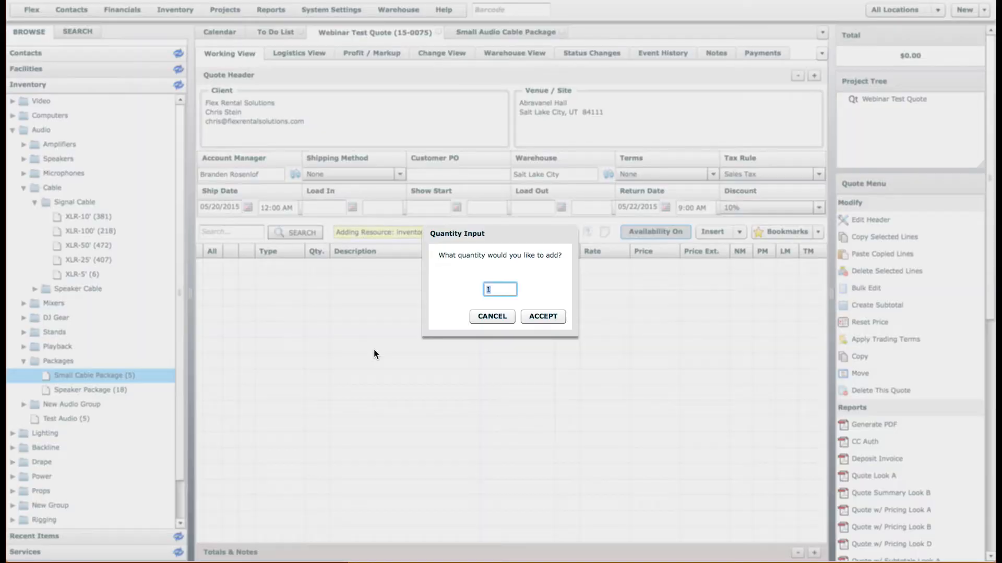
{"action": "left_click", "coordinate": [551, 317]}
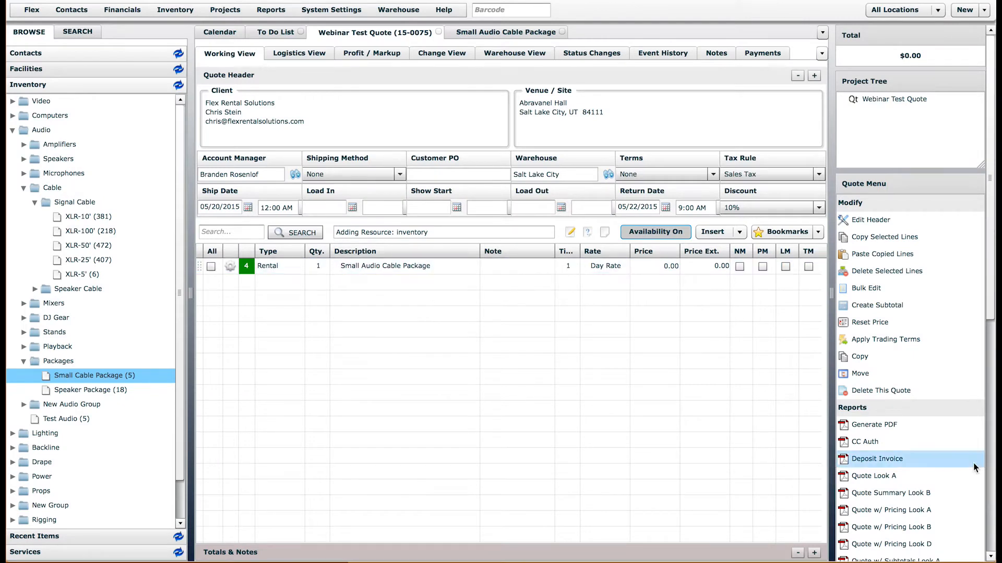
Confirm the Webinar Test Quote, removing the warehouse e-mail address from the notification's distribution list.
{"action": "left_click", "coordinate": [989, 472]}
{"action": "left_click", "coordinate": [880, 400]}
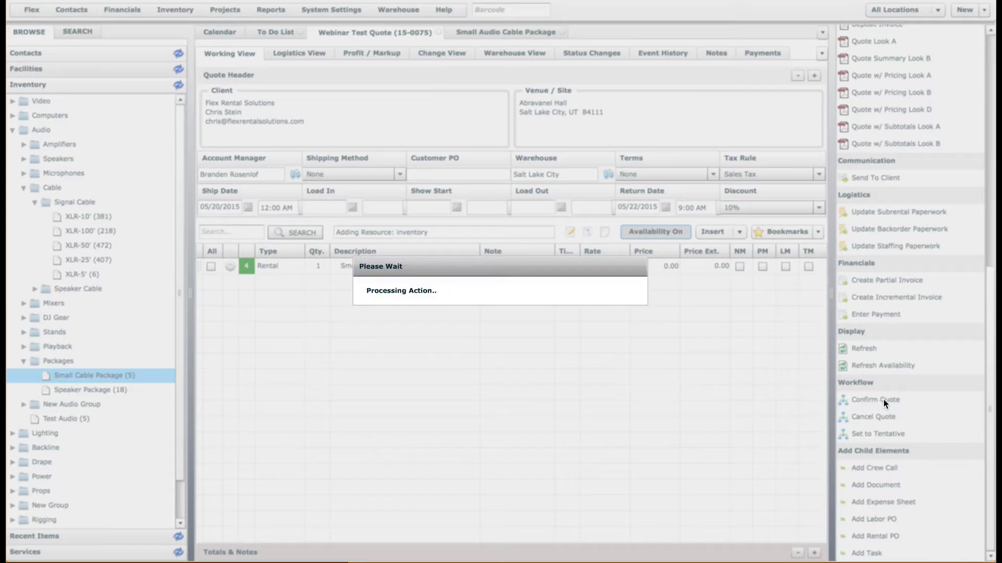
{"action": "left_click", "coordinate": [408, 164]}
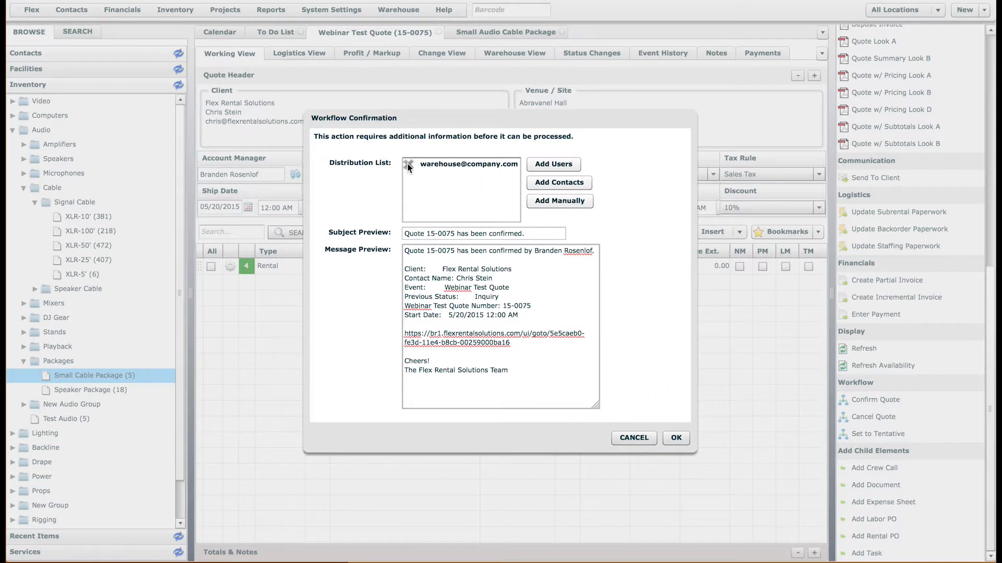
{"action": "left_click", "coordinate": [408, 163]}
{"action": "left_click", "coordinate": [670, 437]}
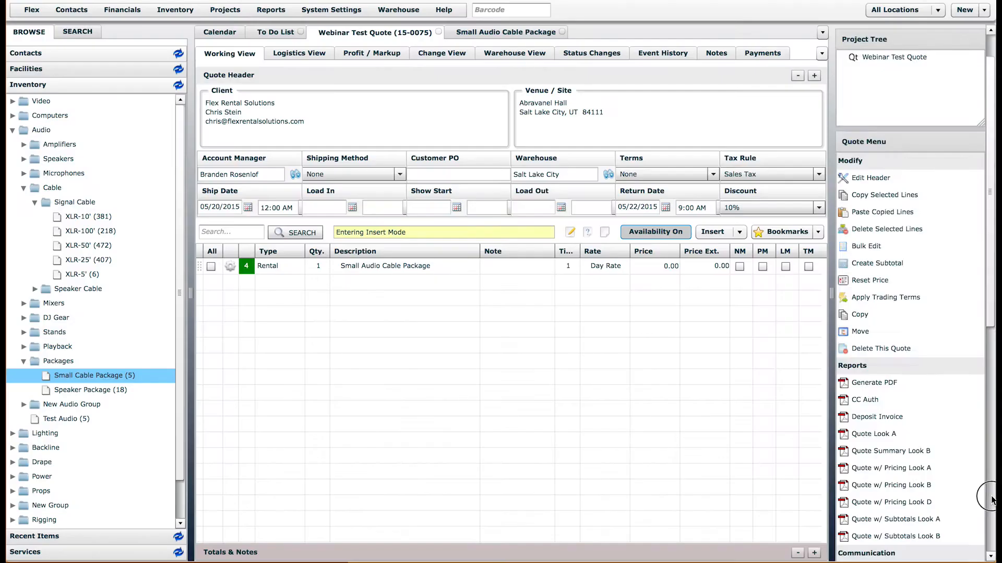
Create the quote's pull sheet with no notification recipients and open its prep screen.
{"action": "left_click", "coordinate": [895, 383]}
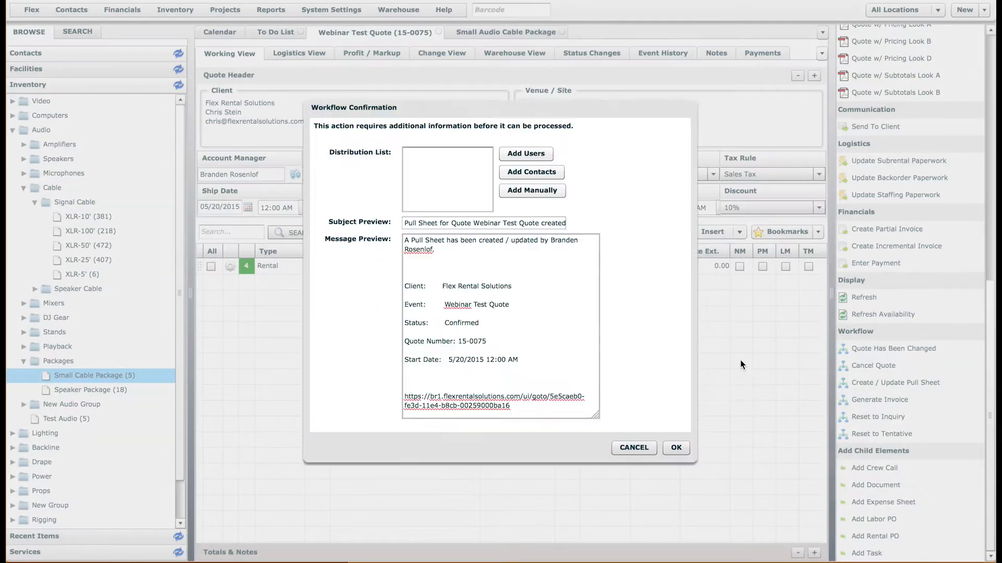
{"action": "left_click", "coordinate": [674, 438]}
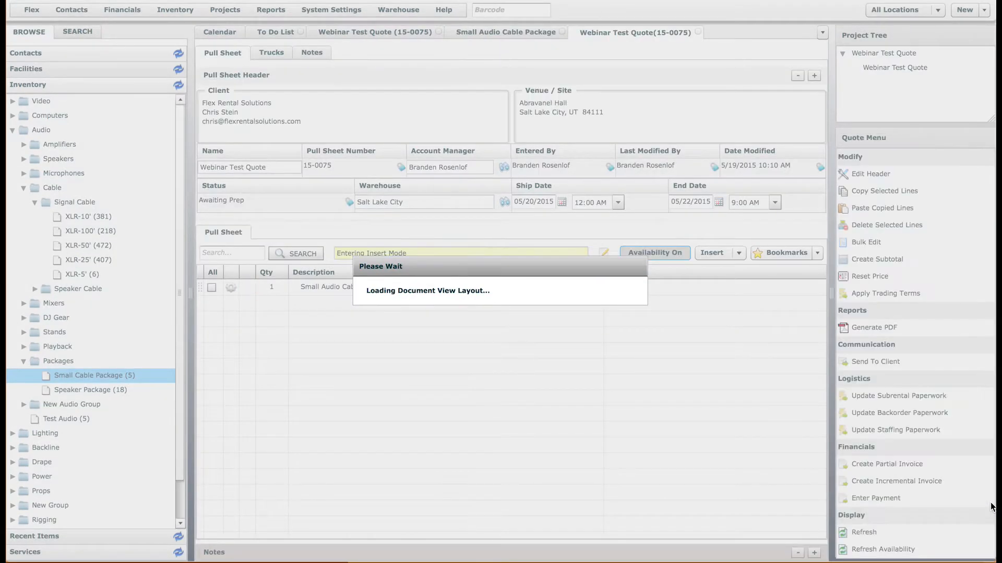
{"action": "scroll", "coordinate": [972, 531], "scroll_direction": "down", "scroll_amount": 10}
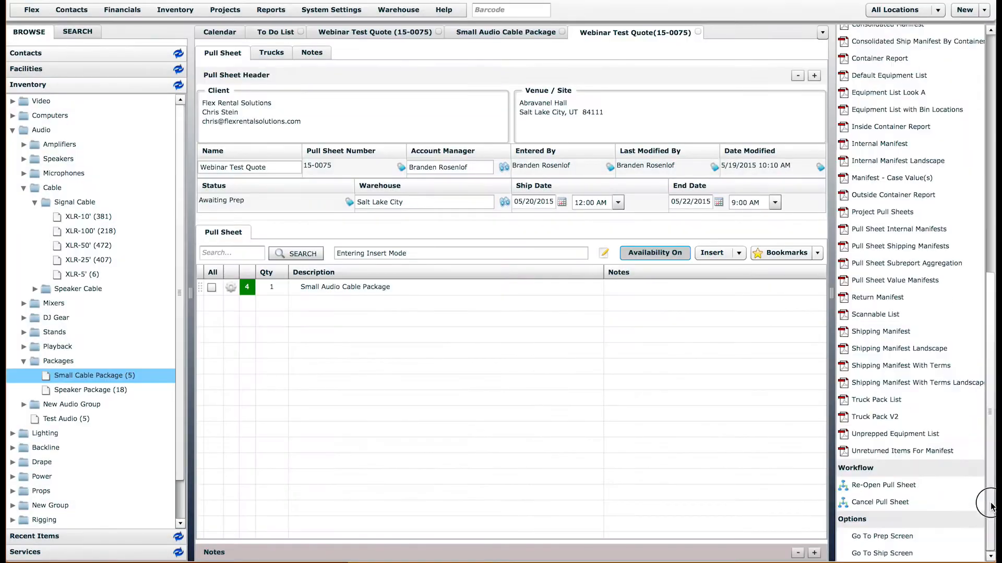
{"action": "left_click", "coordinate": [888, 536]}
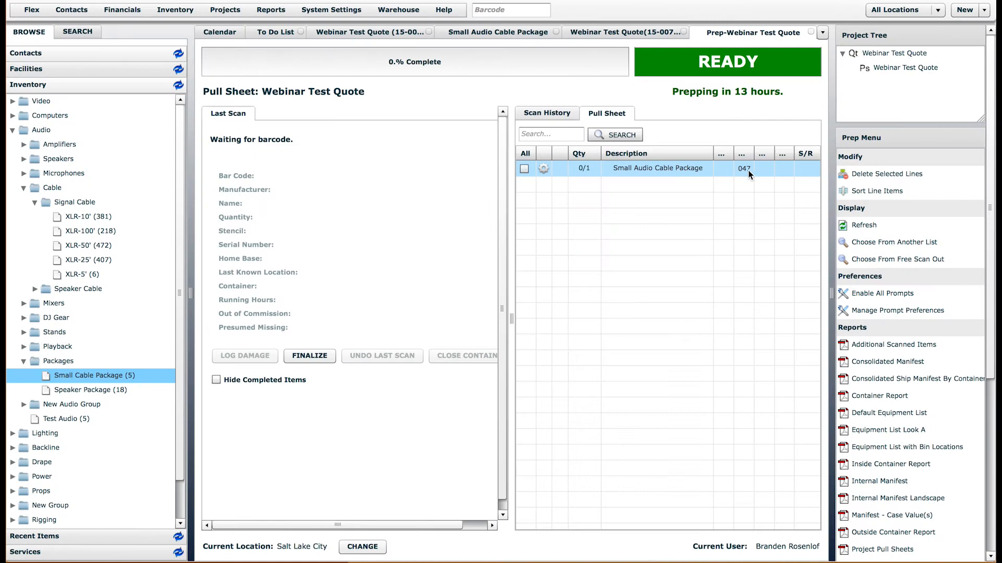
{"action": "left_click_drag", "start_coordinate": [754, 153], "coordinate": [763, 153]}
{"action": "left_click", "coordinate": [491, 11]}
{"action": "type", "text": "03"}
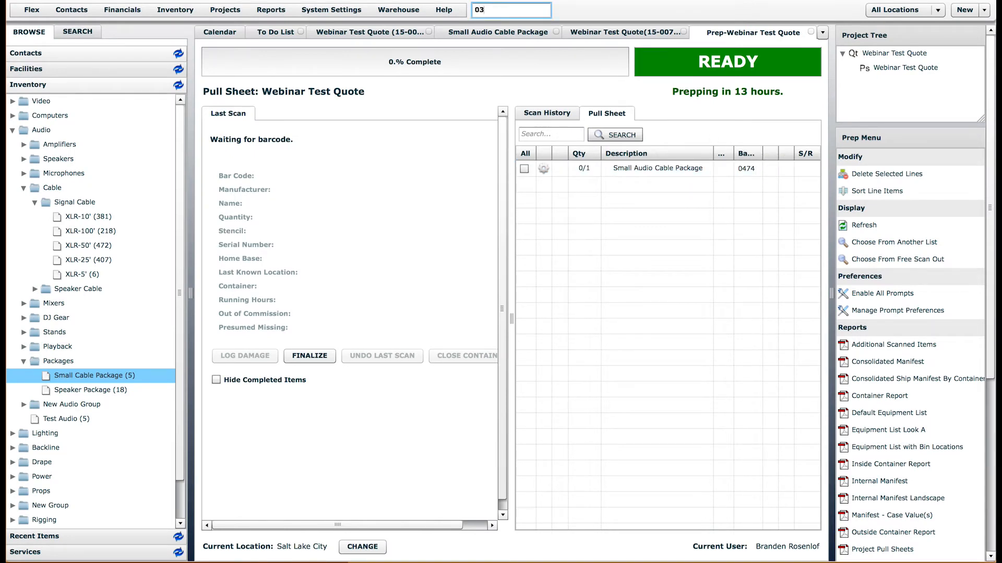
{"action": "type", "text": "74"}
{"action": "key", "text": "Return"}
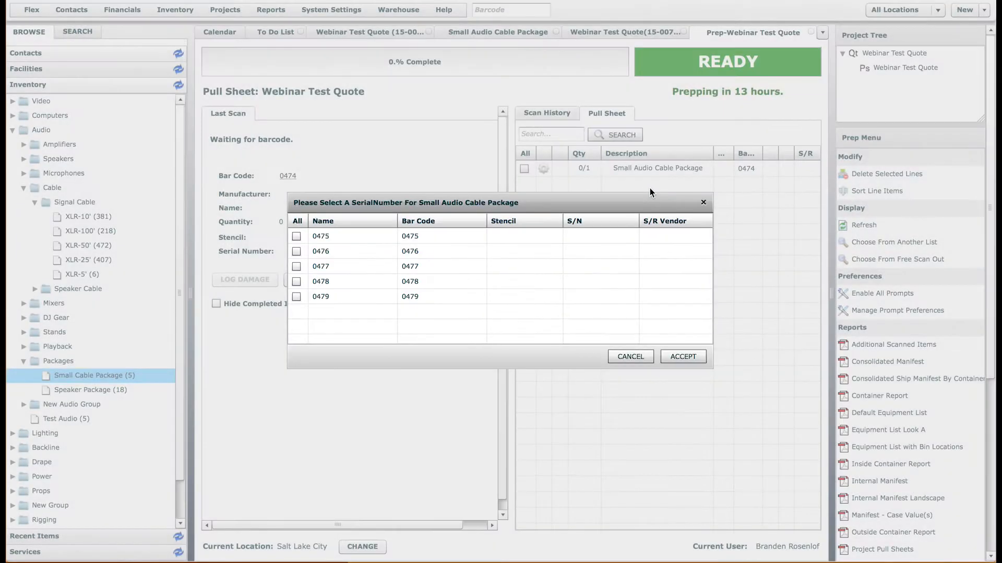
{"action": "left_click", "coordinate": [644, 359]}
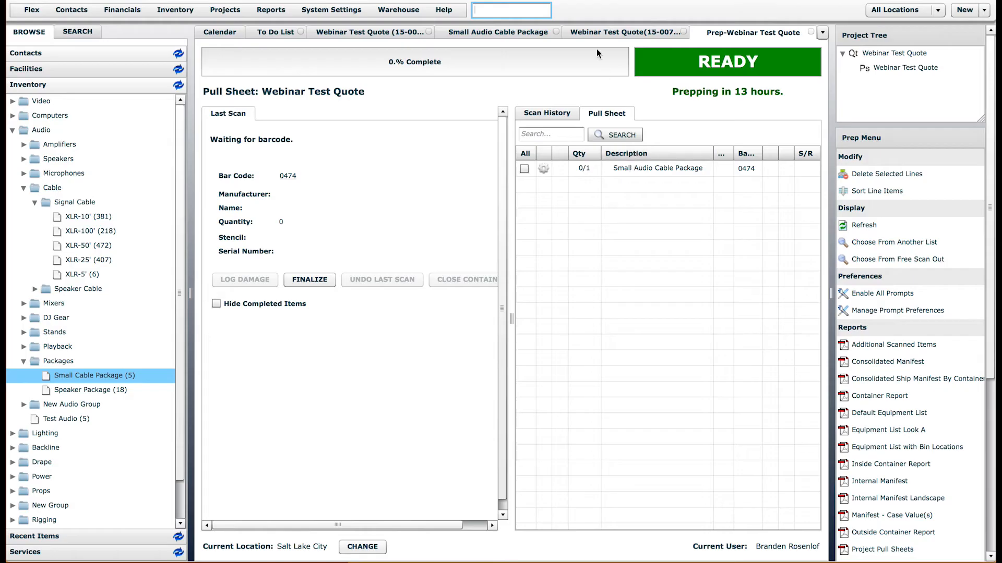
Look up the package's serial unit barcodes, scan unit 0475 into the pull sheet prep, and view the resulting manifest.
{"action": "left_click", "coordinate": [468, 34]}
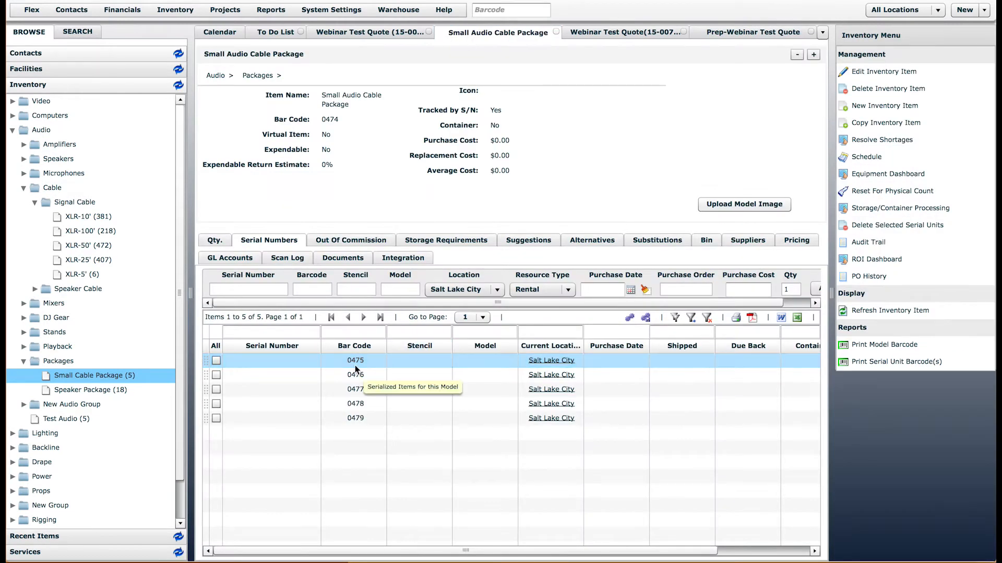
{"action": "left_click", "coordinate": [735, 32]}
{"action": "left_click", "coordinate": [483, 8]}
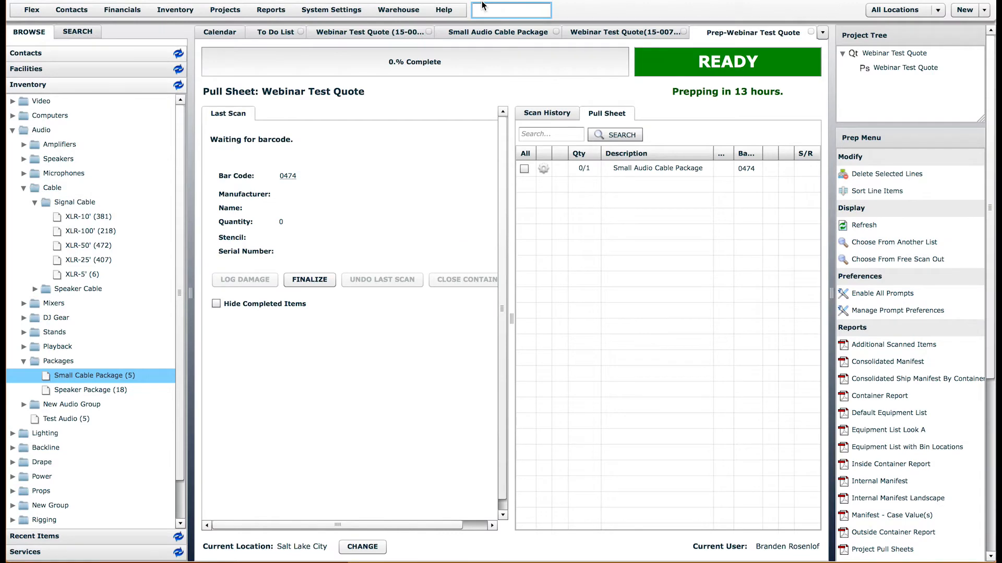
{"action": "type", "text": "04"}
{"action": "type", "text": "74"}
{"action": "key", "text": "Return"}
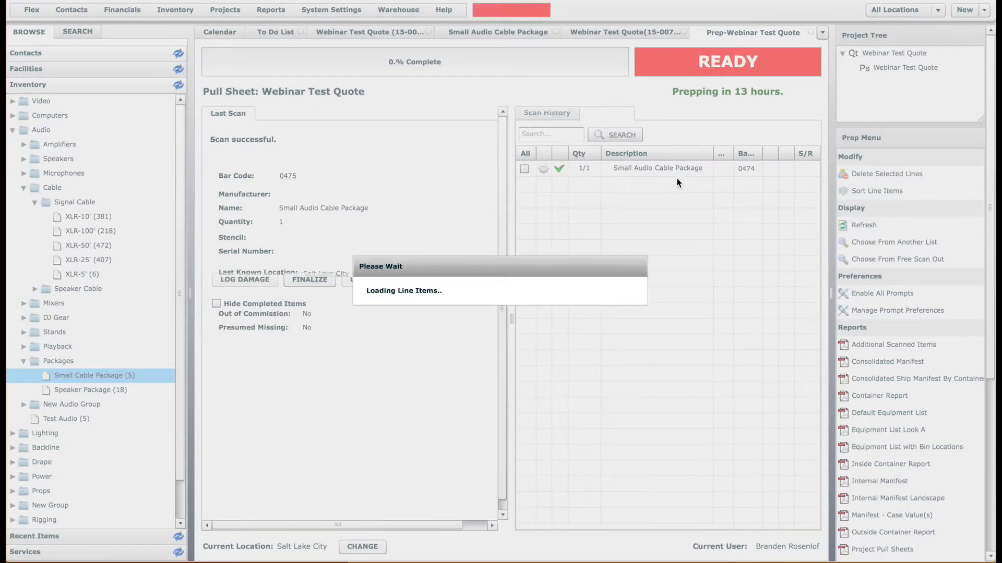
{"action": "left_click", "coordinate": [465, 309]}
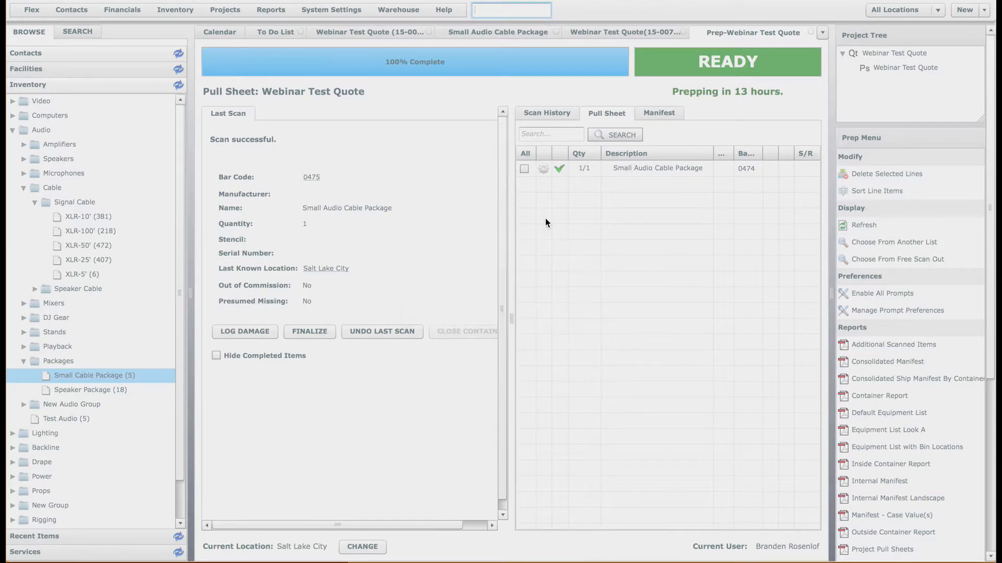
{"action": "left_click", "coordinate": [659, 113]}
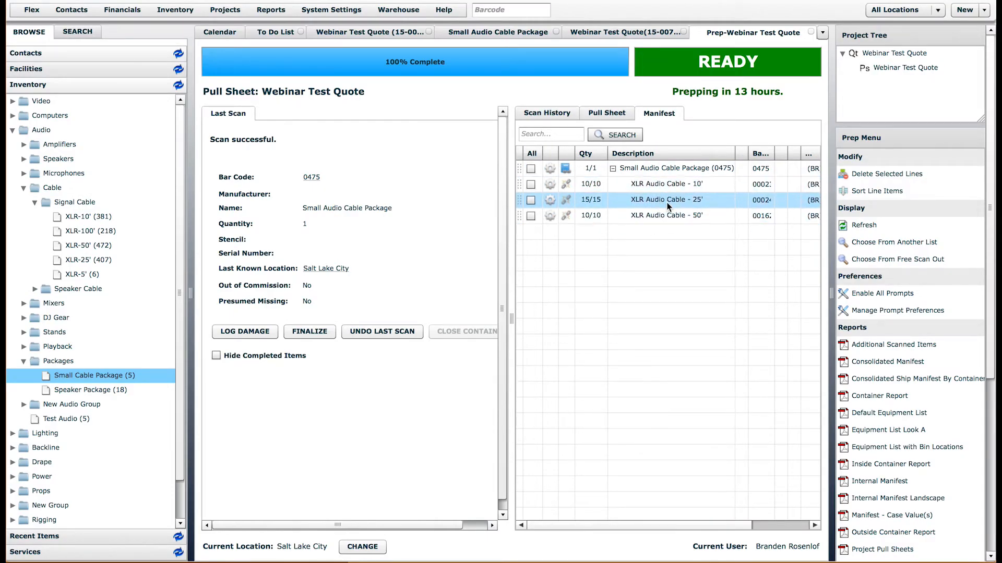
Undo the prep scan of unit 0475 in the related scan records of the Small Audio Cable Package line.
{"action": "left_click", "coordinate": [608, 113]}
{"action": "left_click", "coordinate": [543, 168]}
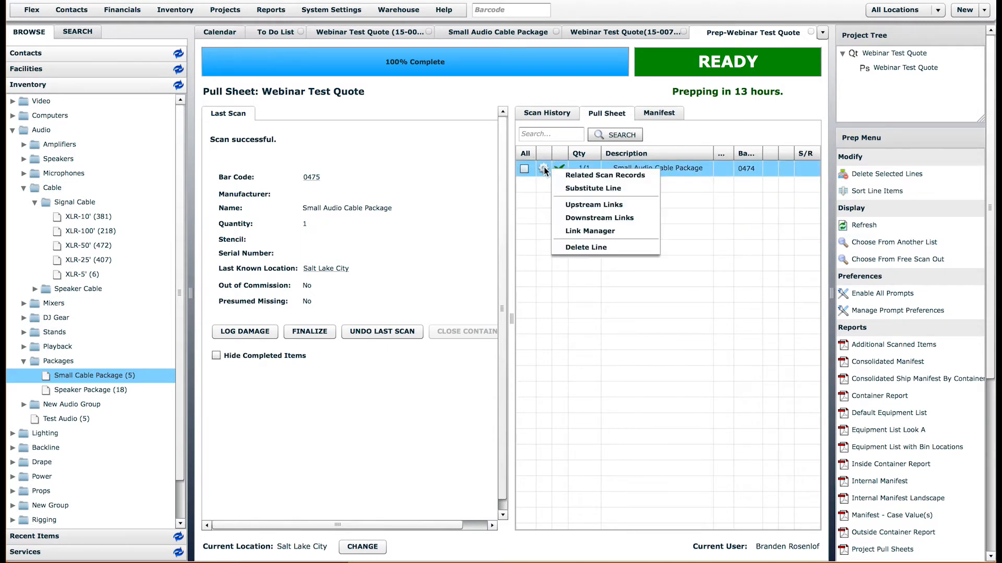
{"action": "left_click", "coordinate": [597, 176]}
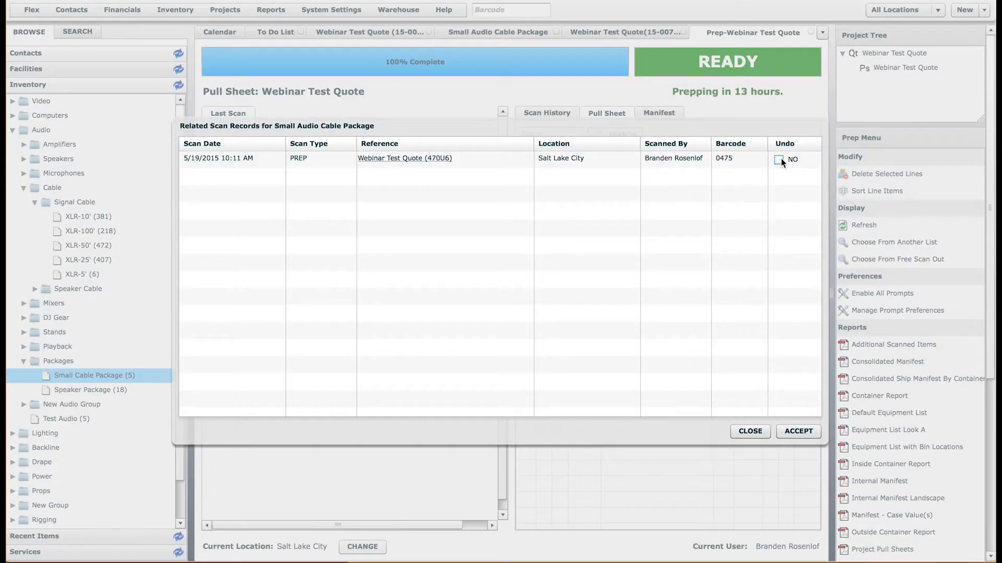
{"action": "left_click", "coordinate": [777, 160]}
{"action": "left_click", "coordinate": [805, 435]}
{"action": "left_click", "coordinate": [475, 303]}
{"action": "left_click", "coordinate": [634, 206]}
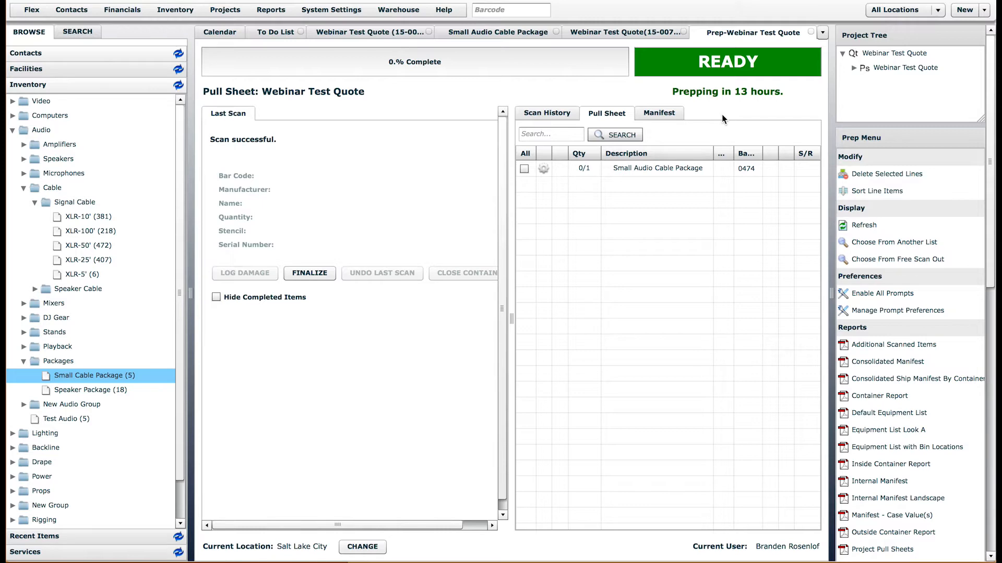
Delete the Small Audio Cable Package line from the Webinar Test Quote together with its generated pull sheet line.
{"action": "left_click", "coordinate": [511, 32]}
{"action": "left_click", "coordinate": [379, 33]}
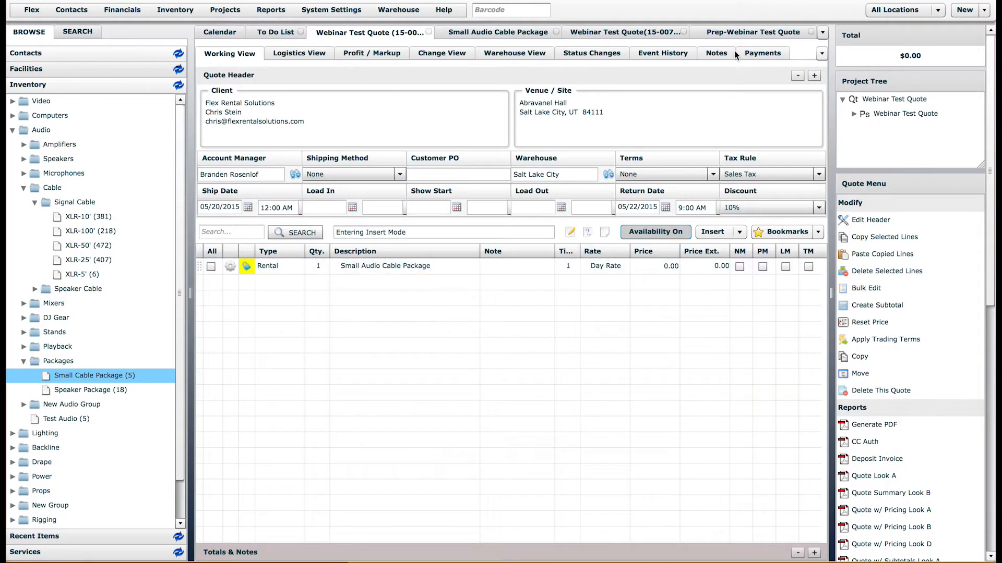
{"action": "left_click", "coordinate": [230, 266]}
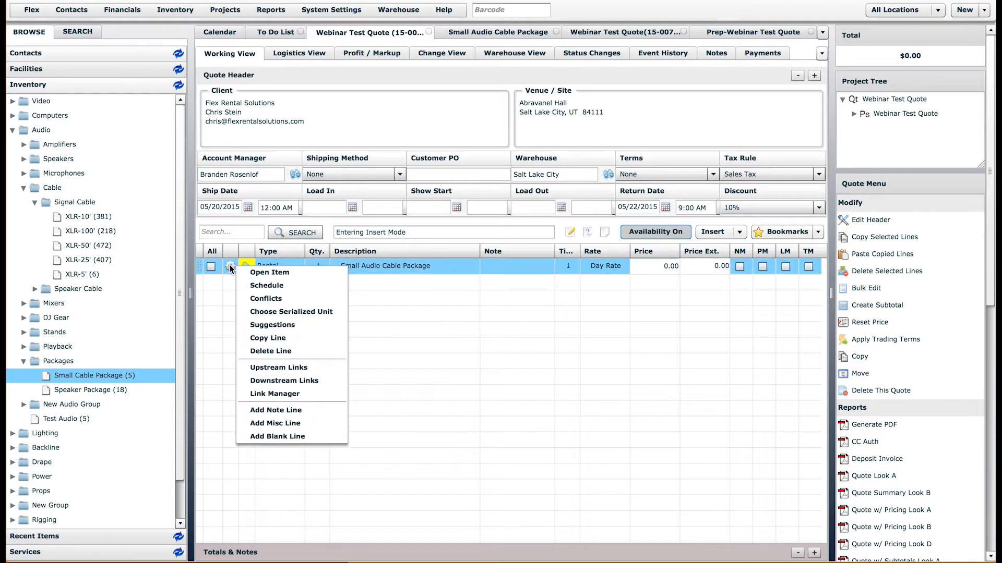
{"action": "left_click", "coordinate": [287, 352]}
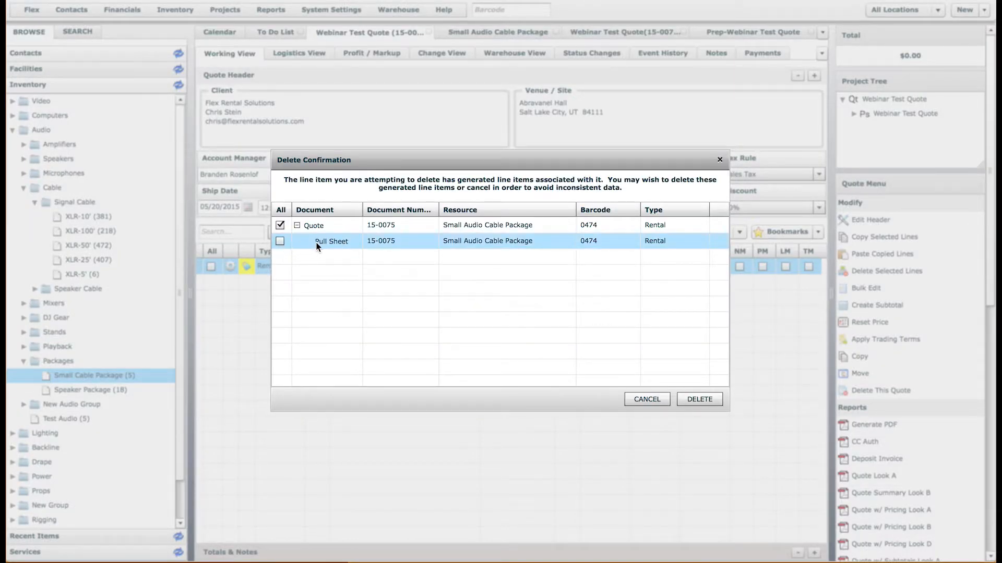
{"action": "left_click", "coordinate": [280, 241]}
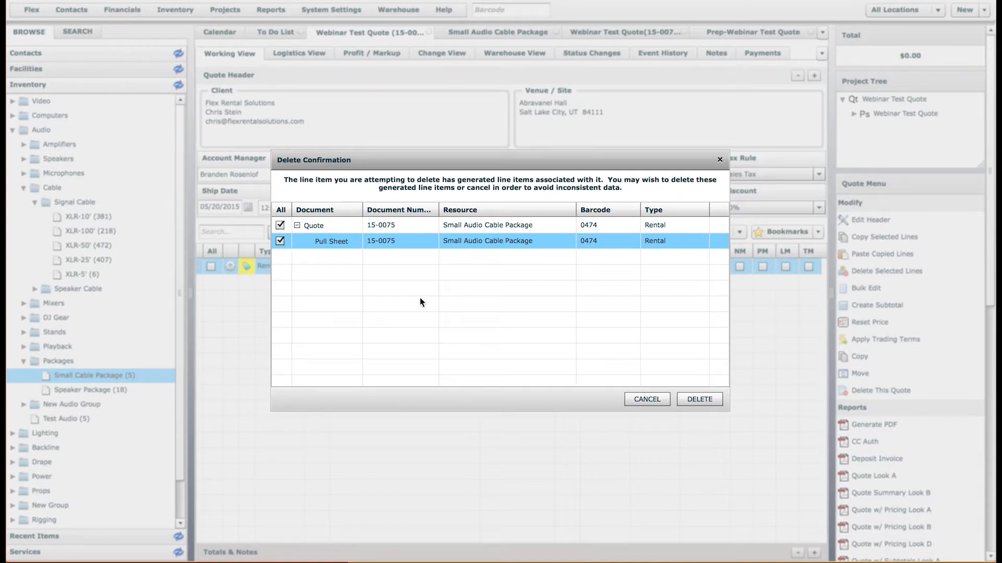
{"action": "left_click", "coordinate": [701, 397]}
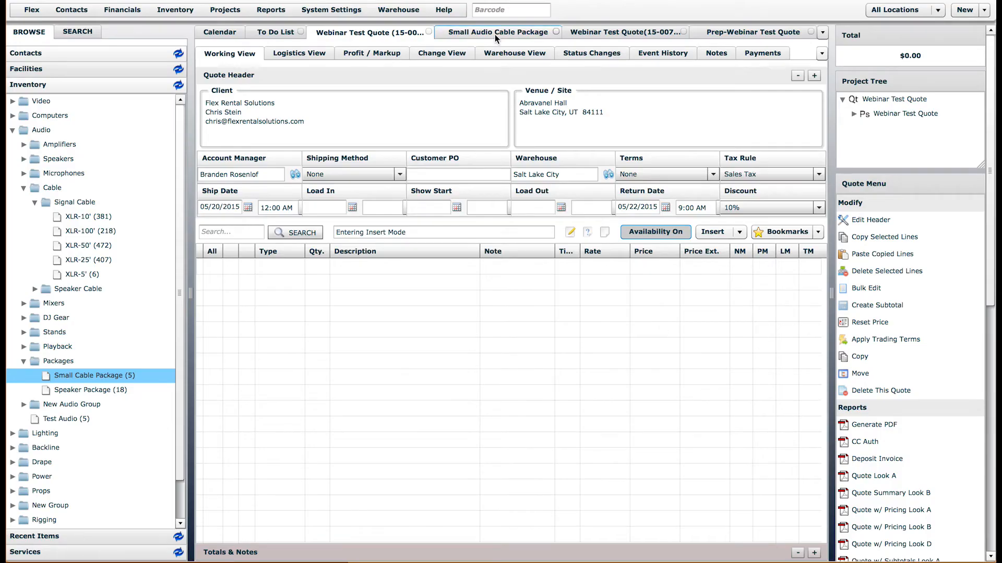
Edit the Small Audio Cable Package's inventory settings to set Model Container to Yes, and save the update.
{"action": "left_click", "coordinate": [494, 34]}
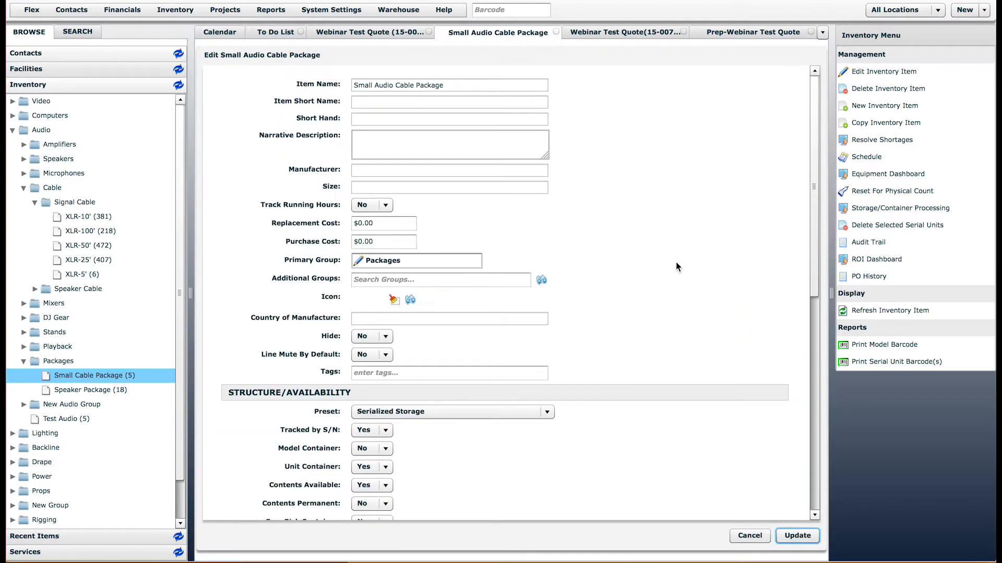
{"action": "left_click_drag", "start_coordinate": [813, 284], "coordinate": [812, 360]}
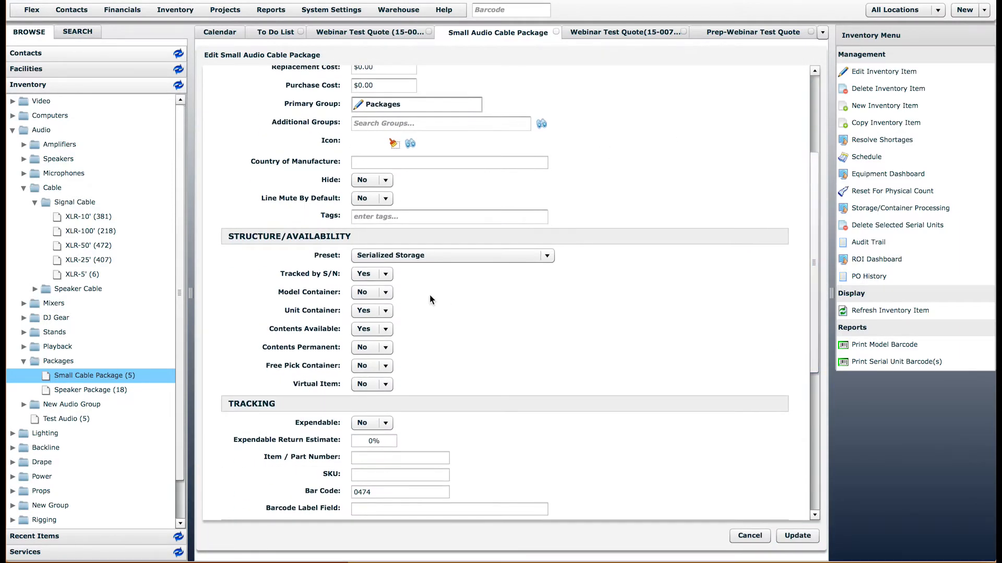
{"action": "left_click", "coordinate": [368, 293]}
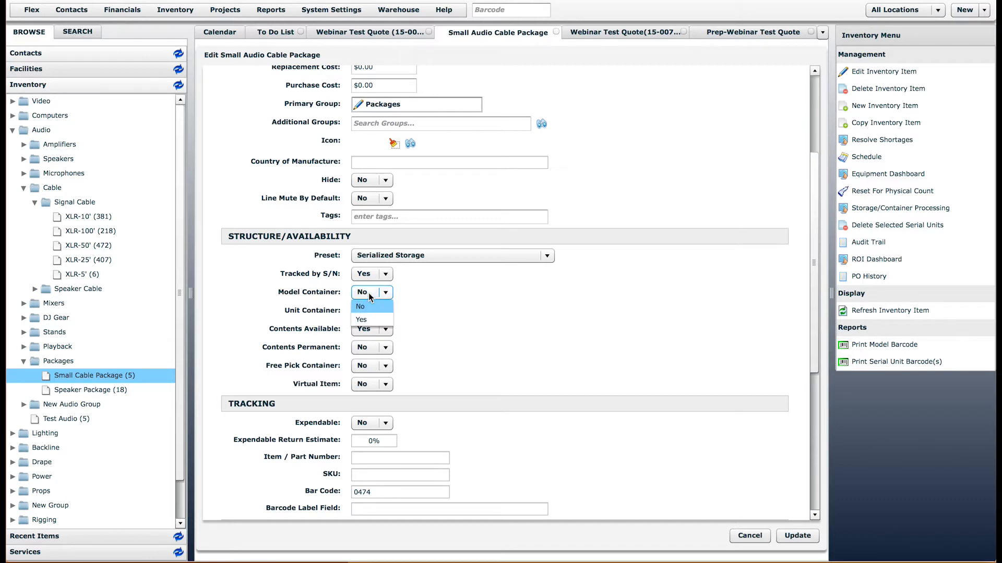
{"action": "left_click", "coordinate": [361, 320]}
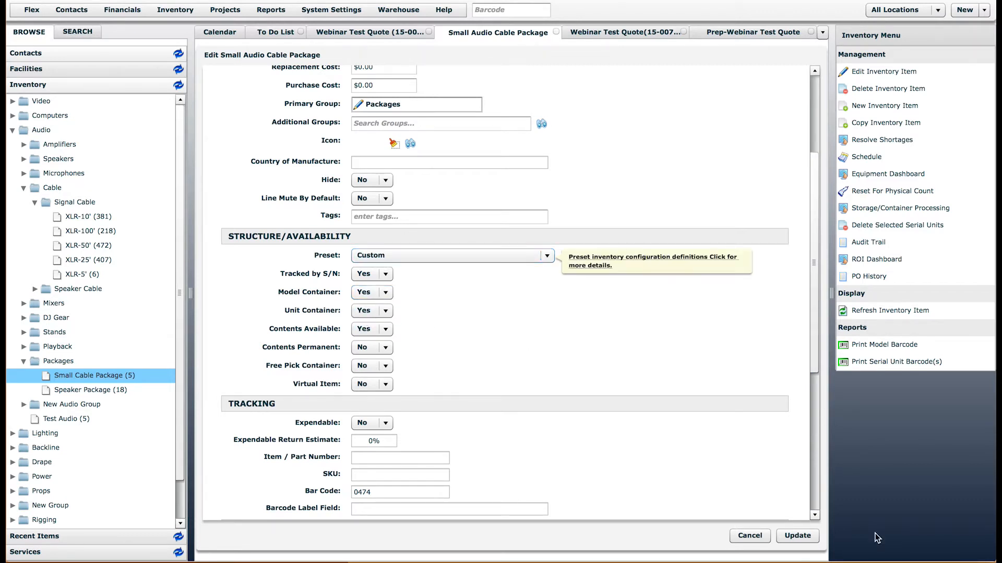
{"action": "left_click", "coordinate": [789, 541]}
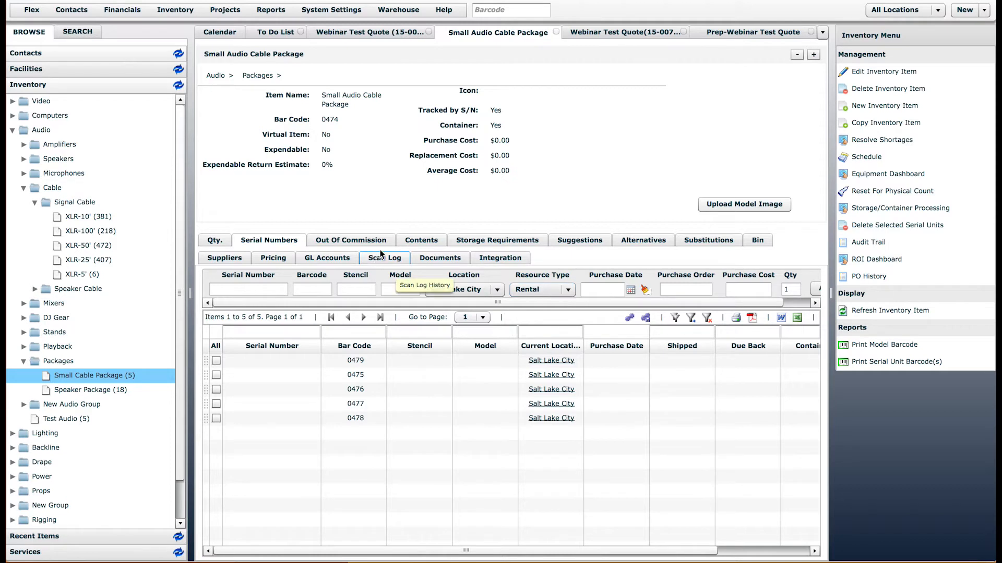
Add 10 of the 10' XLR cables to the package's model-level contents, and compare with its storage requirements.
{"action": "left_click", "coordinate": [419, 241]}
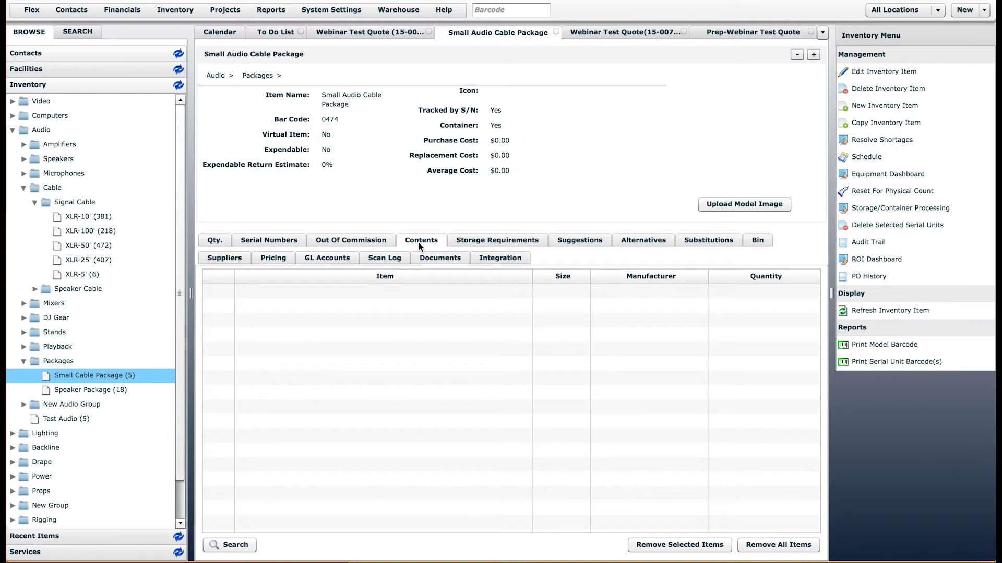
{"action": "left_click_drag", "start_coordinate": [74, 218], "coordinate": [288, 321]}
{"action": "type", "text": "10"}
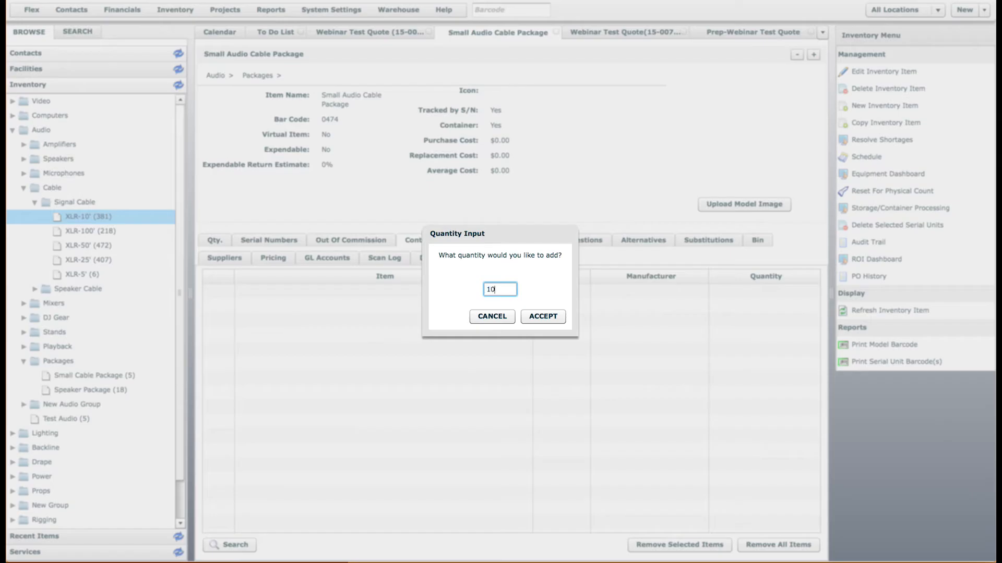
{"action": "key", "text": "Return"}
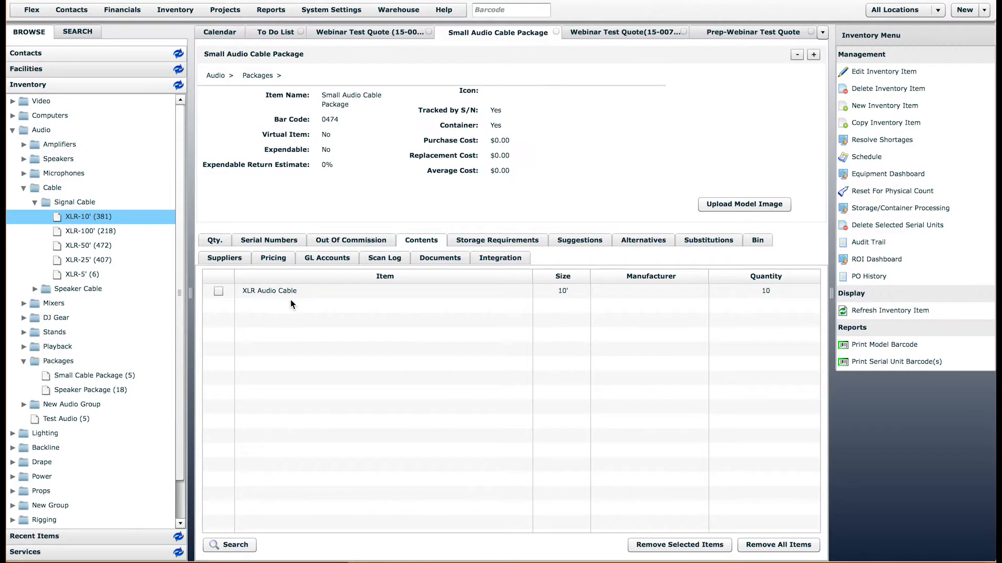
{"action": "left_click", "coordinate": [495, 242]}
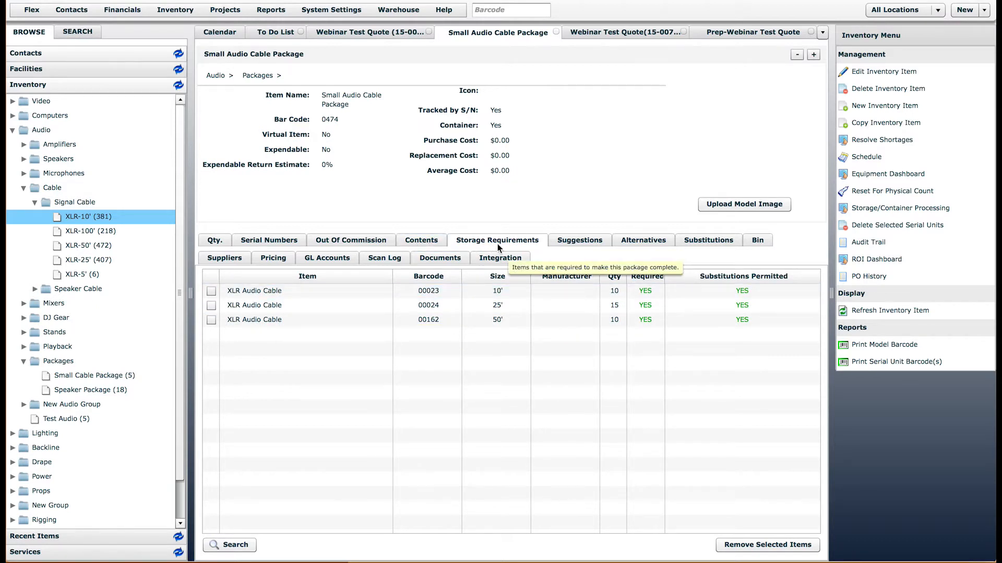
Add 15 of the 25' and 10 of the 50' XLR cables to the Small Audio Cable Package's model-level contents.
{"action": "left_click", "coordinate": [424, 240]}
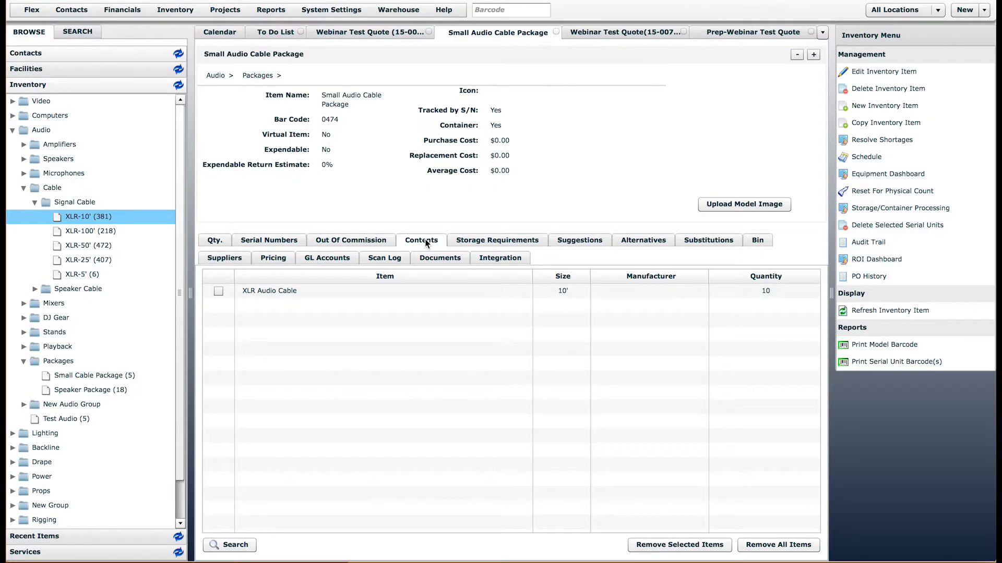
{"action": "left_click_drag", "start_coordinate": [87, 260], "coordinate": [354, 331]}
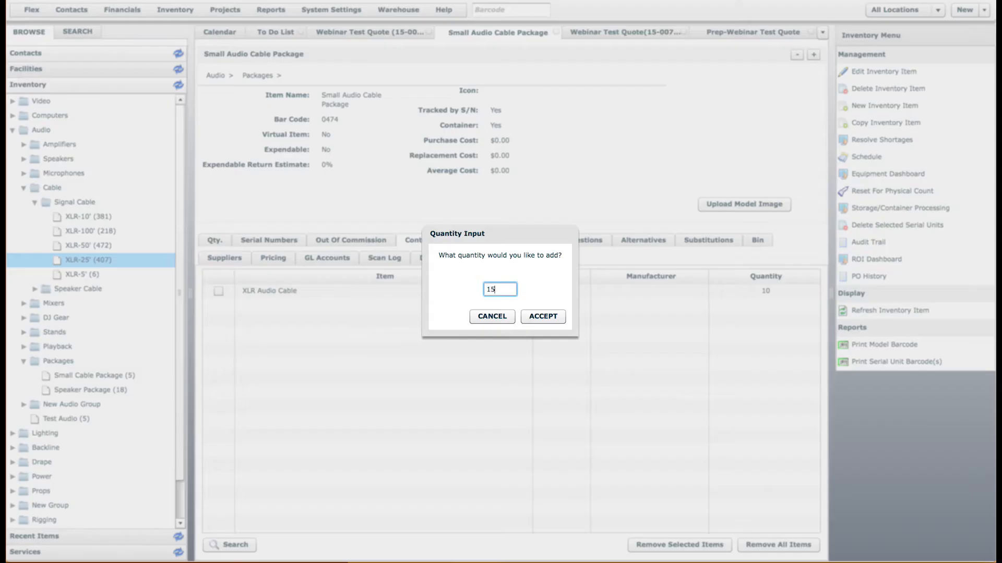
{"action": "type", "text": "5"}
{"action": "key", "text": "Return"}
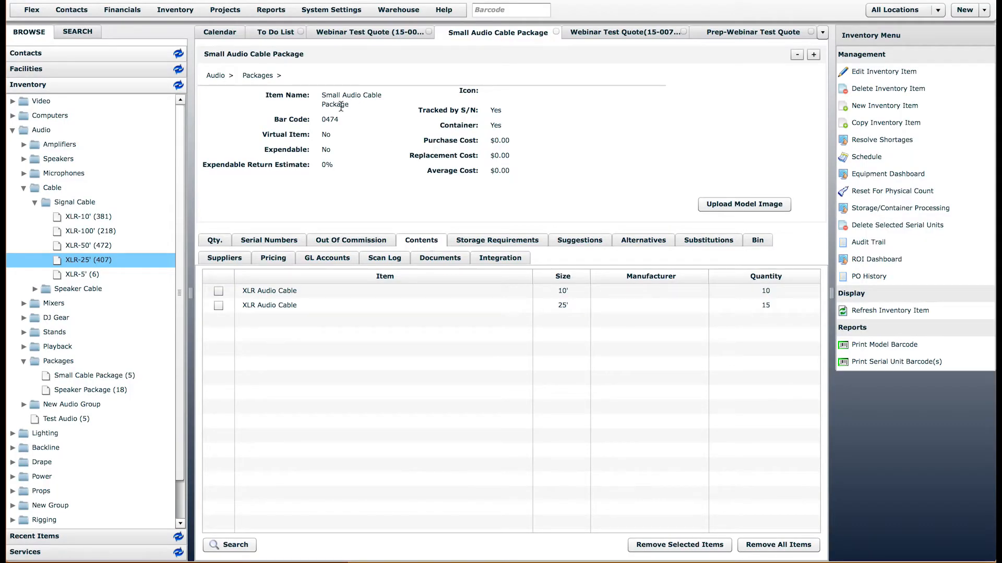
{"action": "left_click_drag", "start_coordinate": [95, 249], "coordinate": [402, 330]}
{"action": "type", "text": "0"}
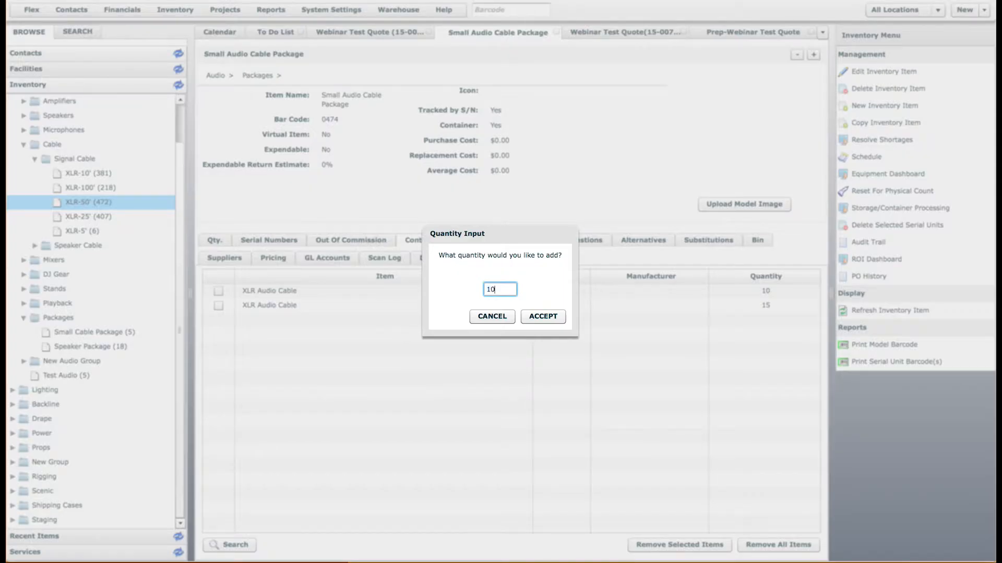
{"action": "key", "text": "Return"}
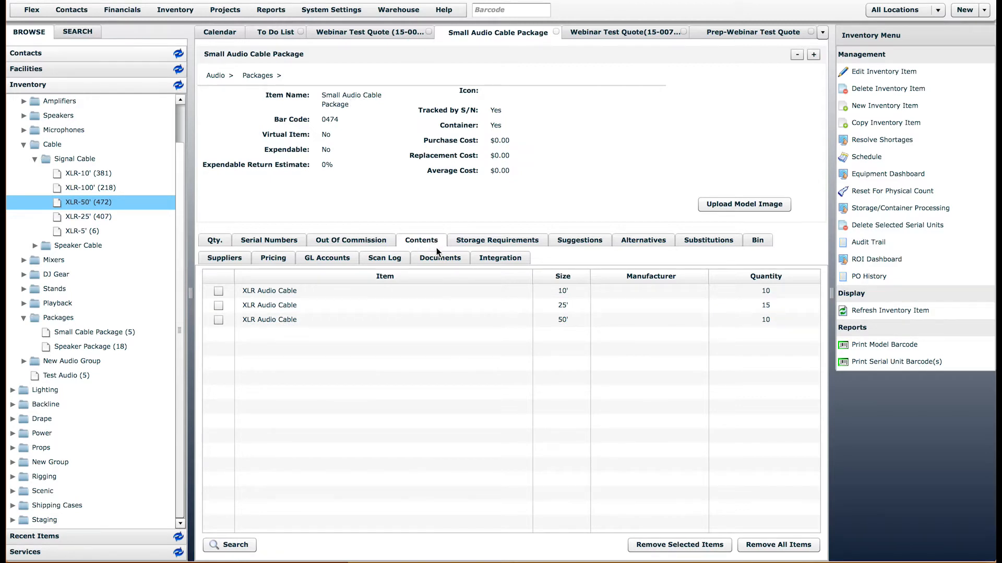
{"action": "left_click", "coordinate": [278, 292]}
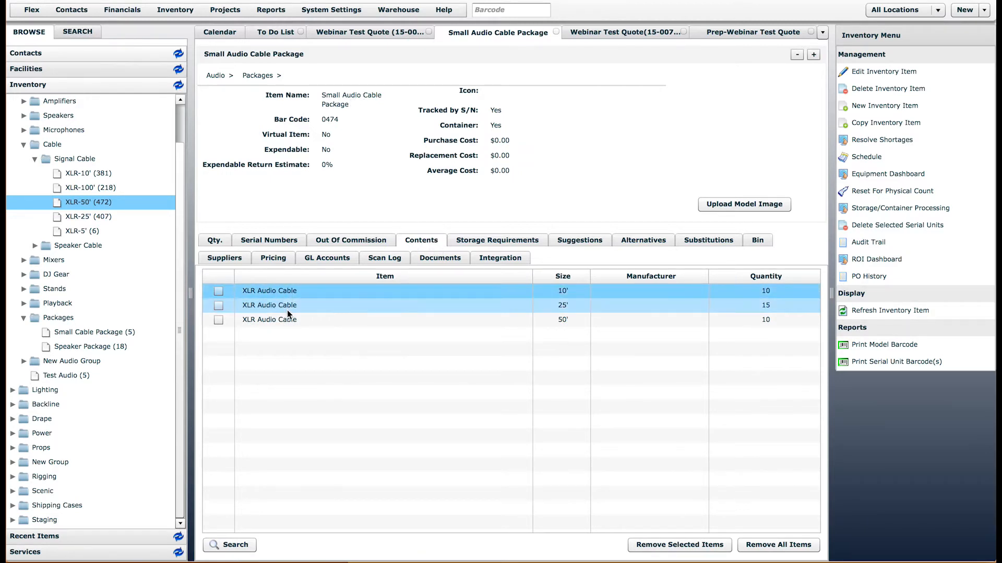
{"action": "left_click", "coordinate": [287, 320]}
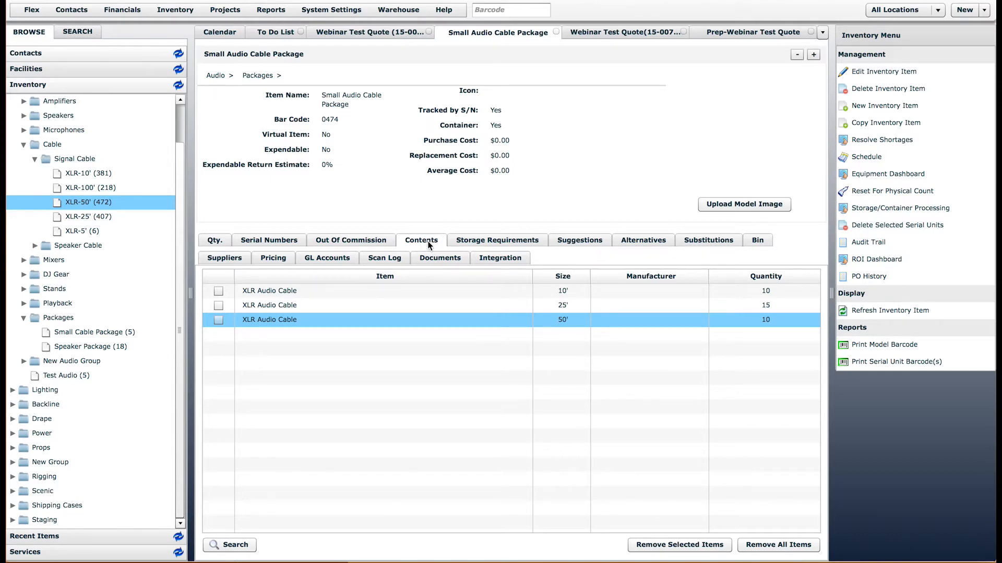
Add one Small Cable Package from the inventory to the Webinar Test Quote.
{"action": "left_click", "coordinate": [359, 32]}
{"action": "left_click_drag", "start_coordinate": [85, 333], "coordinate": [263, 319]}
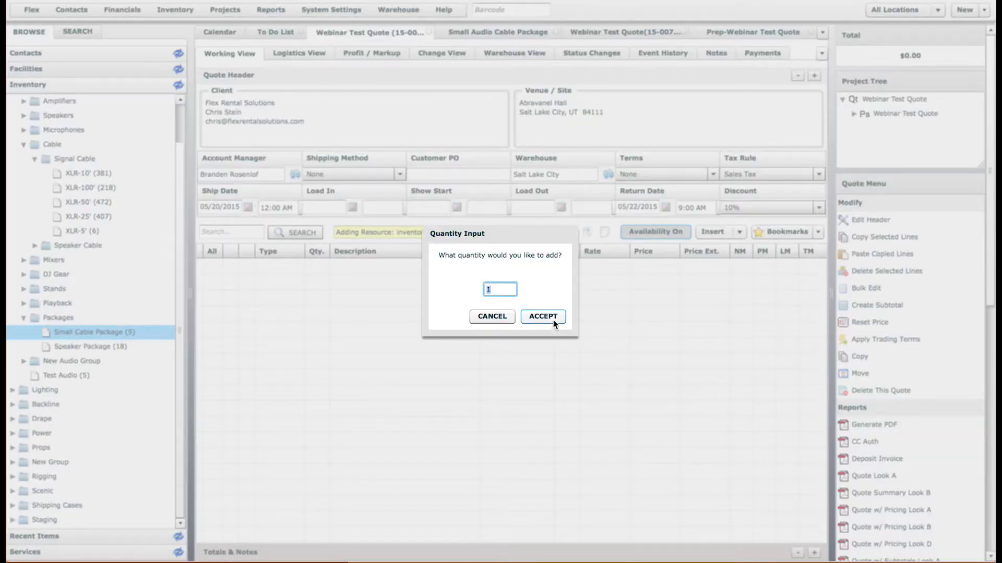
{"action": "left_click", "coordinate": [553, 320]}
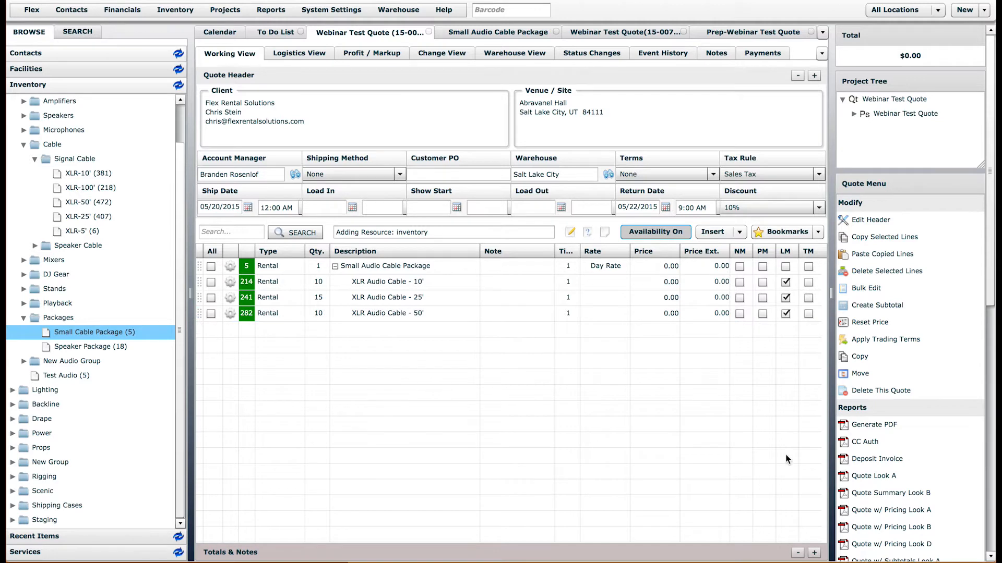
Create or update the pull sheet from the Webinar Test Quote, accepting the default notification message.
{"action": "scroll", "coordinate": [962, 446], "scroll_direction": "down", "scroll_amount": 8}
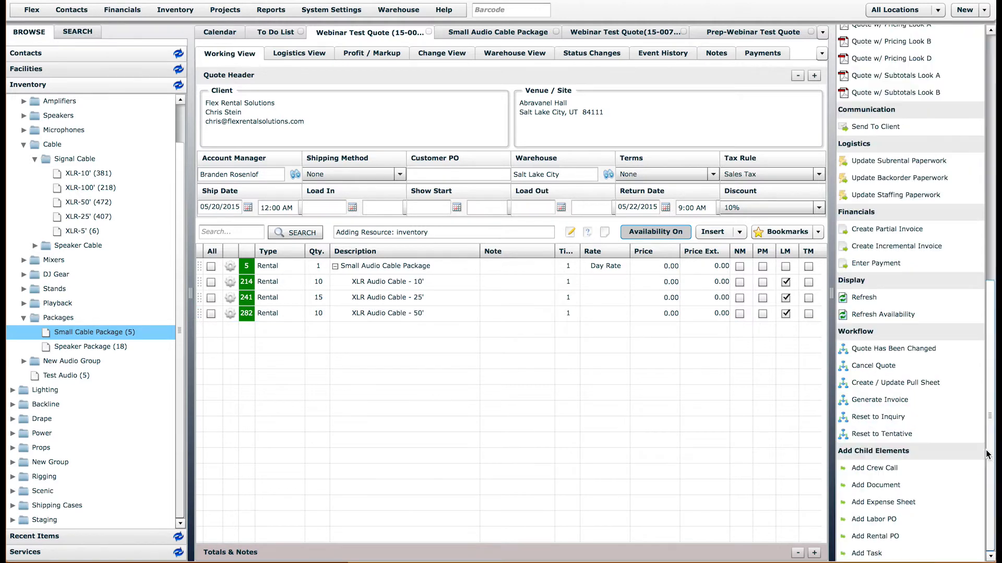
{"action": "left_click", "coordinate": [887, 400]}
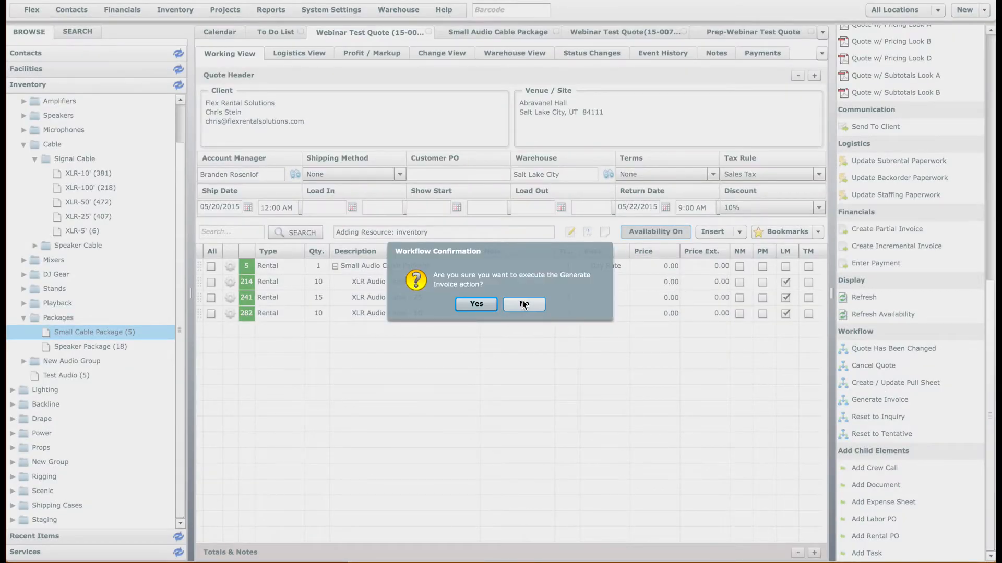
{"action": "left_click", "coordinate": [523, 304]}
{"action": "left_click", "coordinate": [912, 384]}
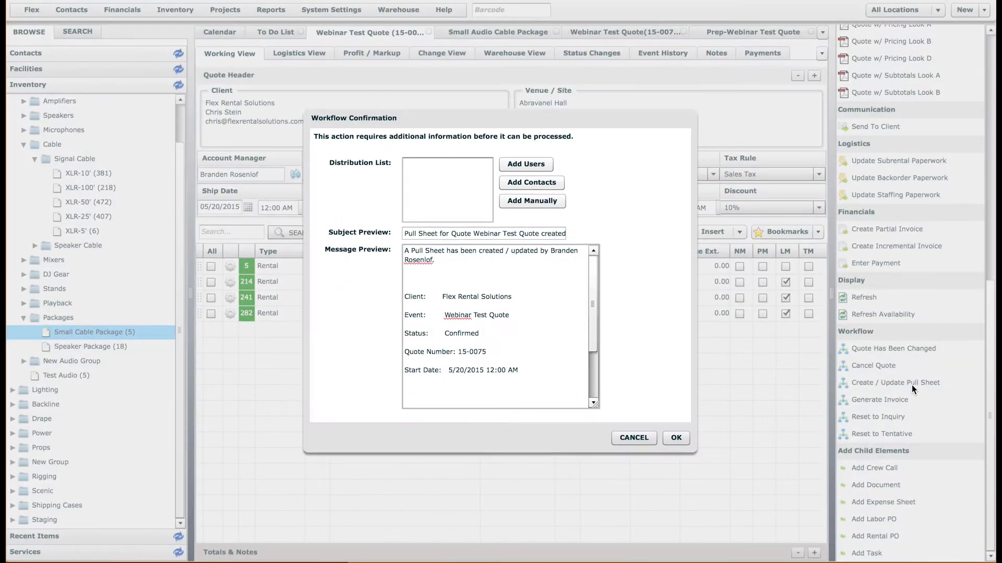
{"action": "left_click", "coordinate": [678, 438]}
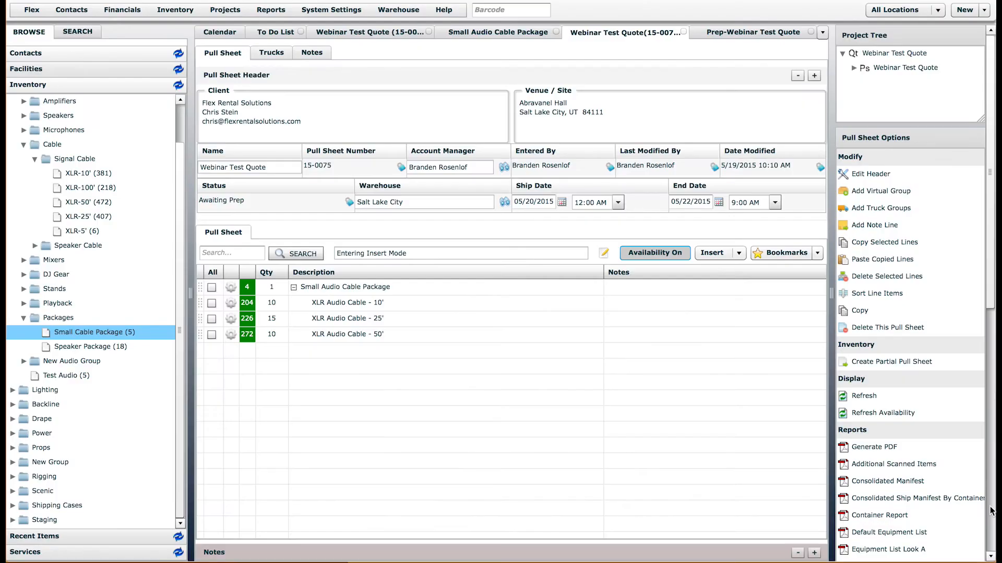
Start prepping the Webinar Test Quote pull sheet and scan package unit 0475 by its barcode.
{"action": "left_click", "coordinate": [989, 508]}
{"action": "left_click", "coordinate": [887, 536]}
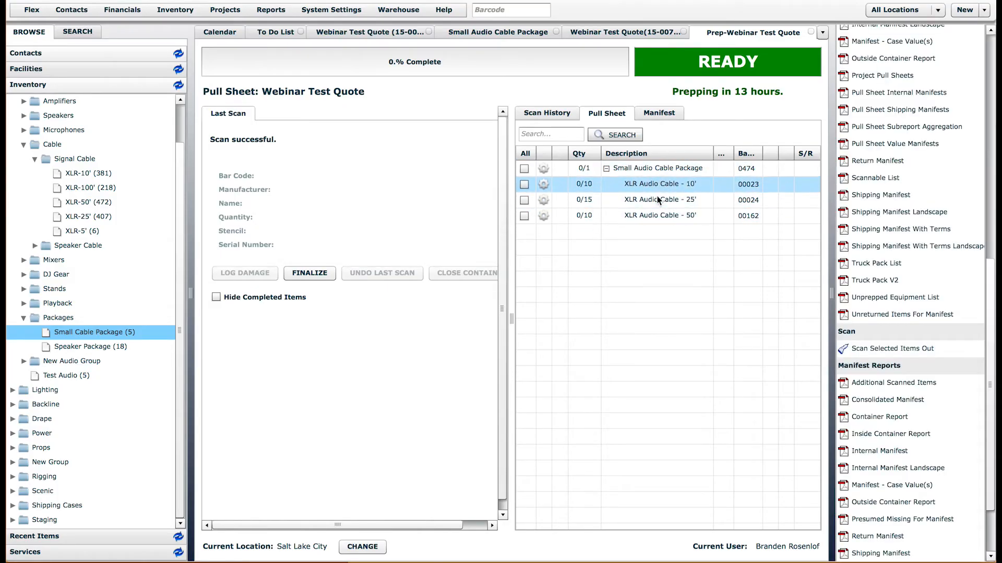
{"action": "left_click", "coordinate": [519, 8]}
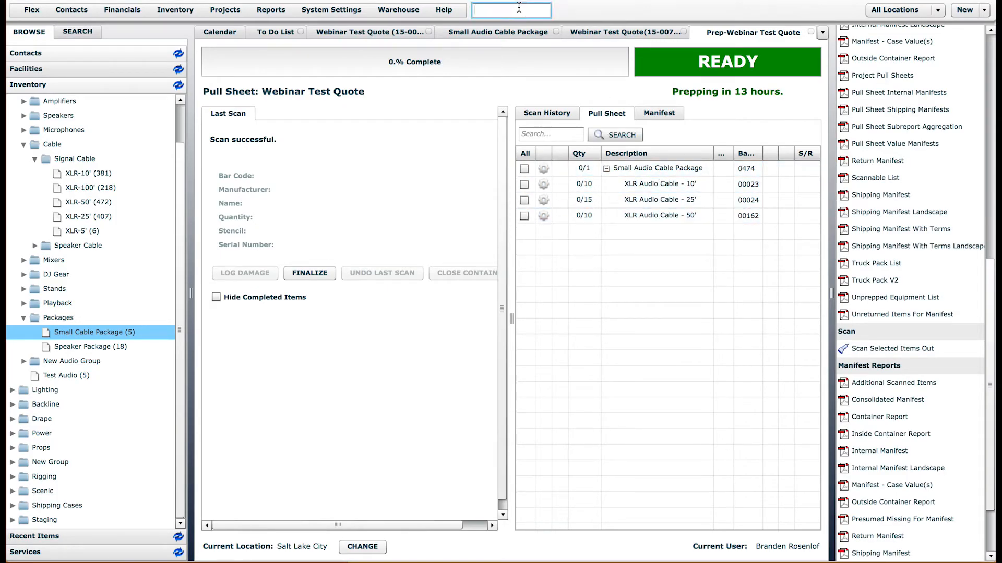
{"action": "type", "text": "0475"}
{"action": "key", "text": "Return"}
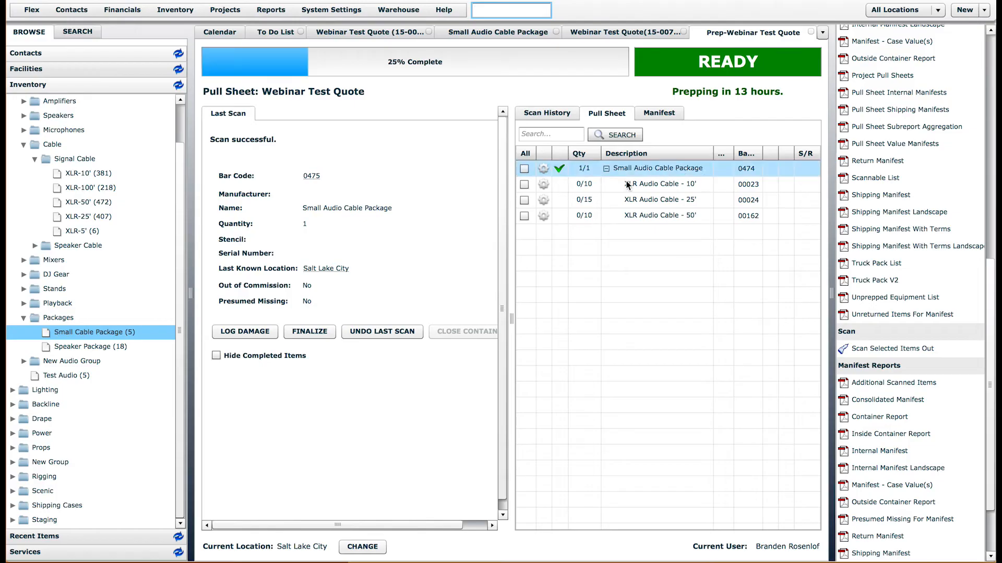
{"action": "left_click", "coordinate": [449, 81]}
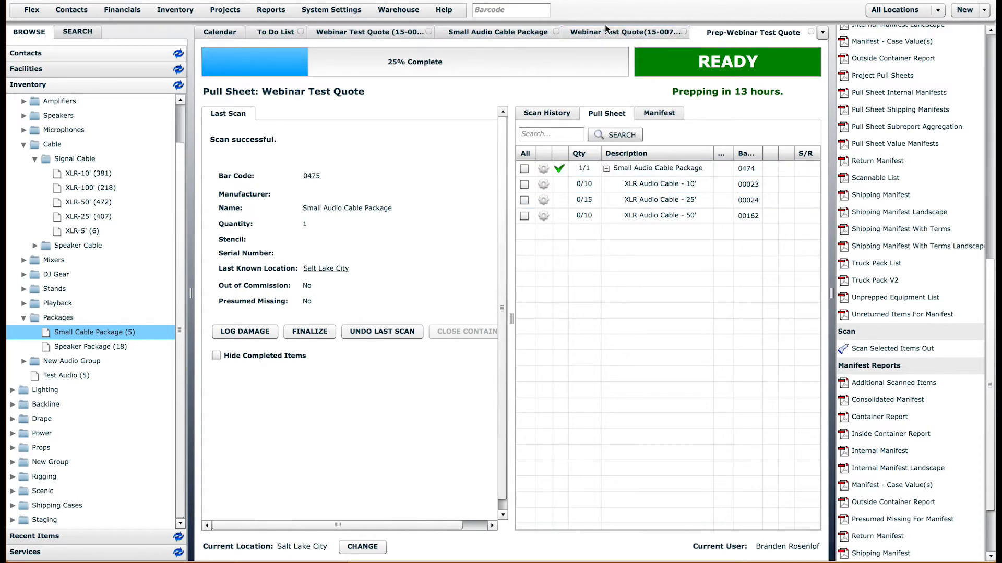
Check the current locations of the Small Audio Cable Package's serial units against the prep list.
{"action": "left_click", "coordinate": [496, 33]}
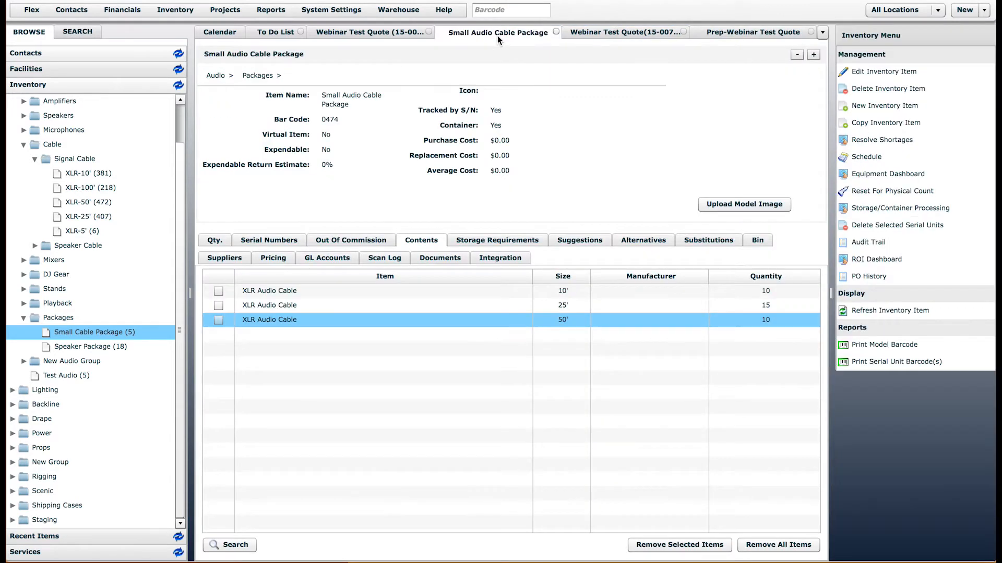
{"action": "left_click", "coordinate": [282, 241]}
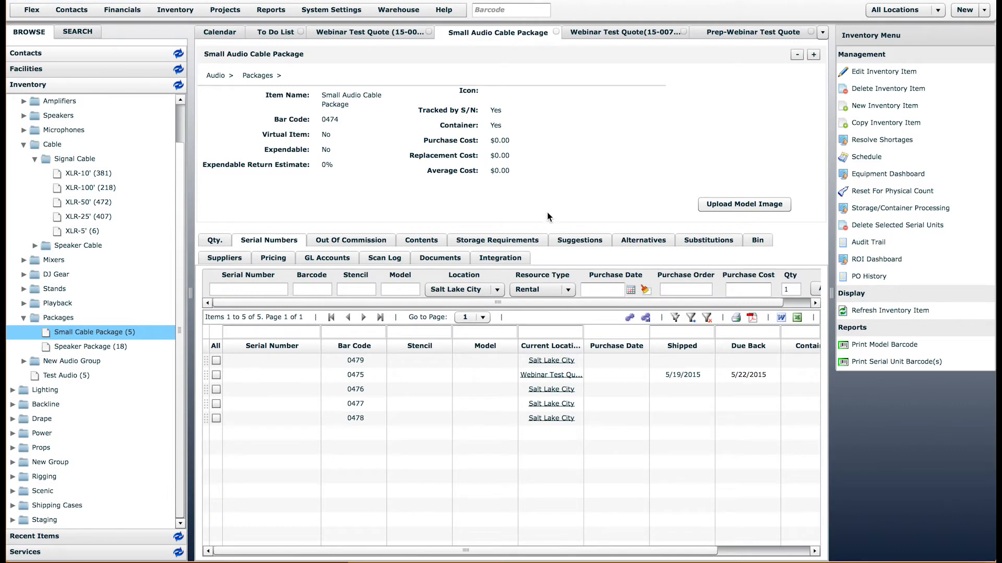
{"action": "left_click", "coordinate": [746, 33]}
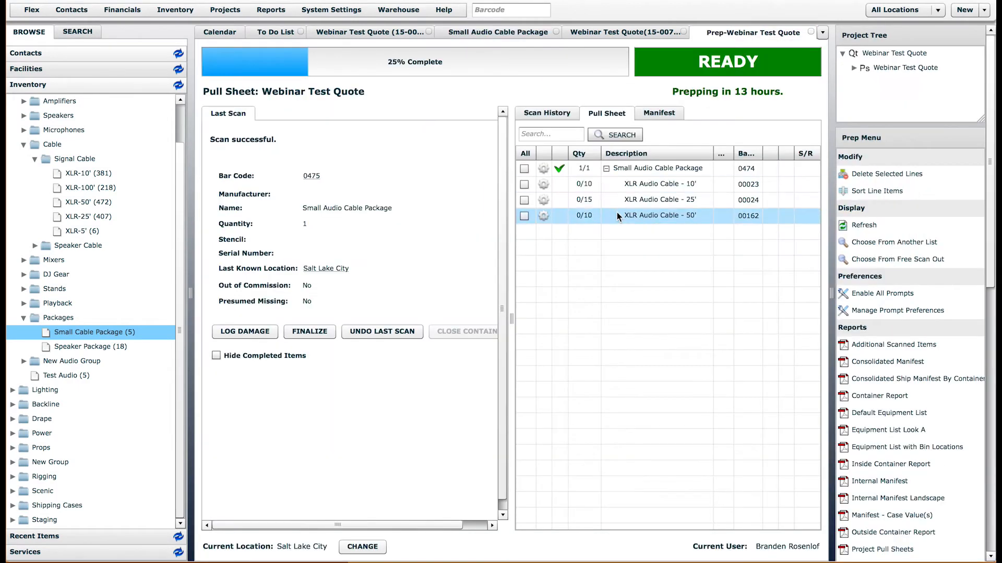
{"action": "left_click", "coordinate": [469, 33]}
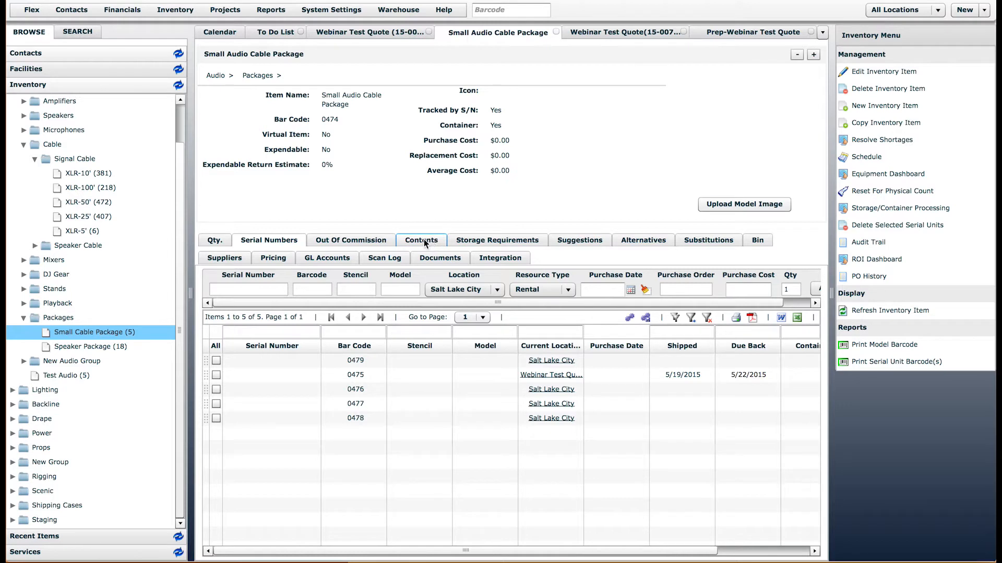
Review the package's structure and availability settings without changing them, and view its model-level contents.
{"action": "left_click", "coordinate": [866, 71]}
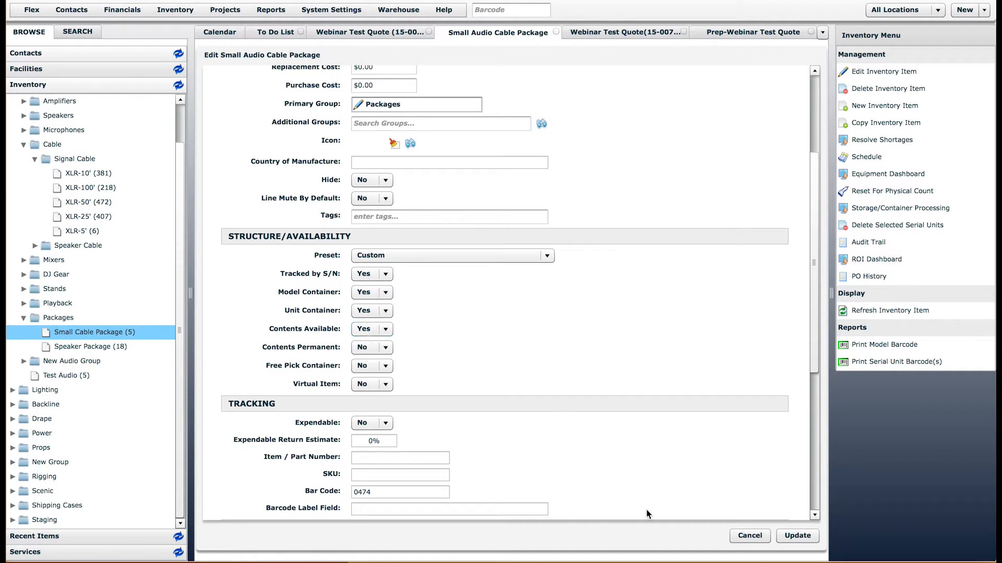
{"action": "left_click", "coordinate": [749, 536]}
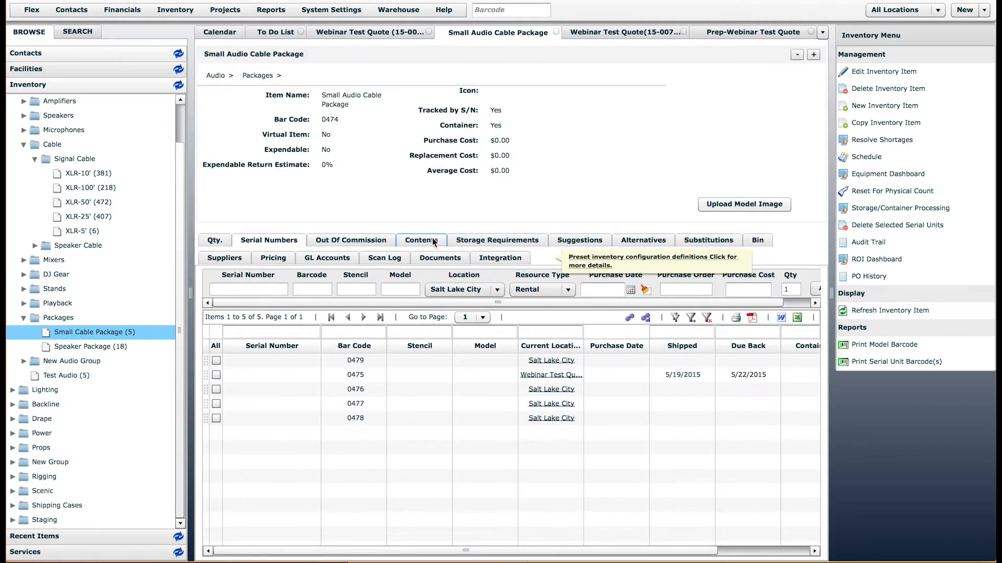
{"action": "left_click", "coordinate": [420, 240]}
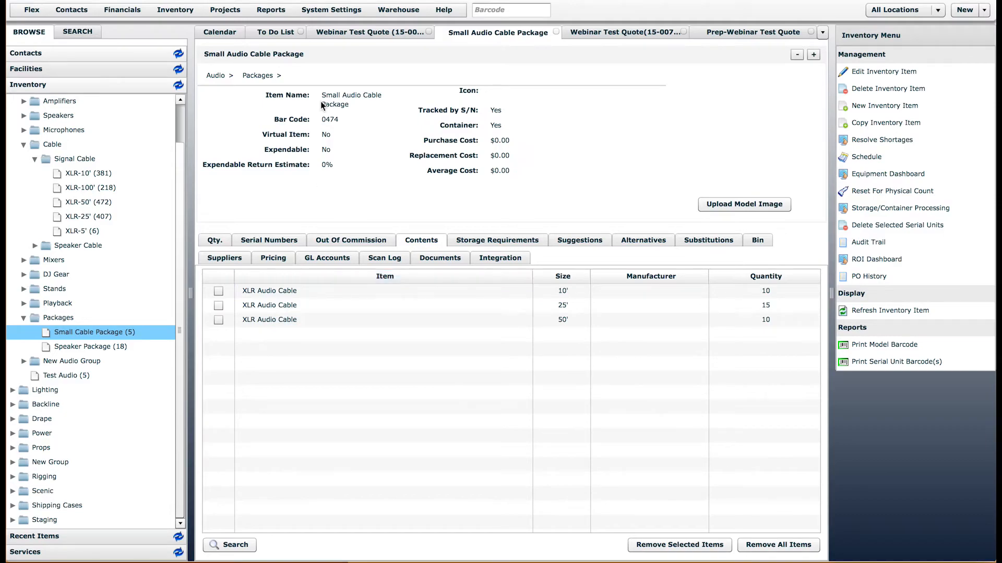
Examine the contents of serial unit 0475 and compare them with the Webinar Test Quote's pull sheet and prep list.
{"action": "left_click", "coordinate": [269, 238]}
{"action": "double_click", "coordinate": [365, 375]}
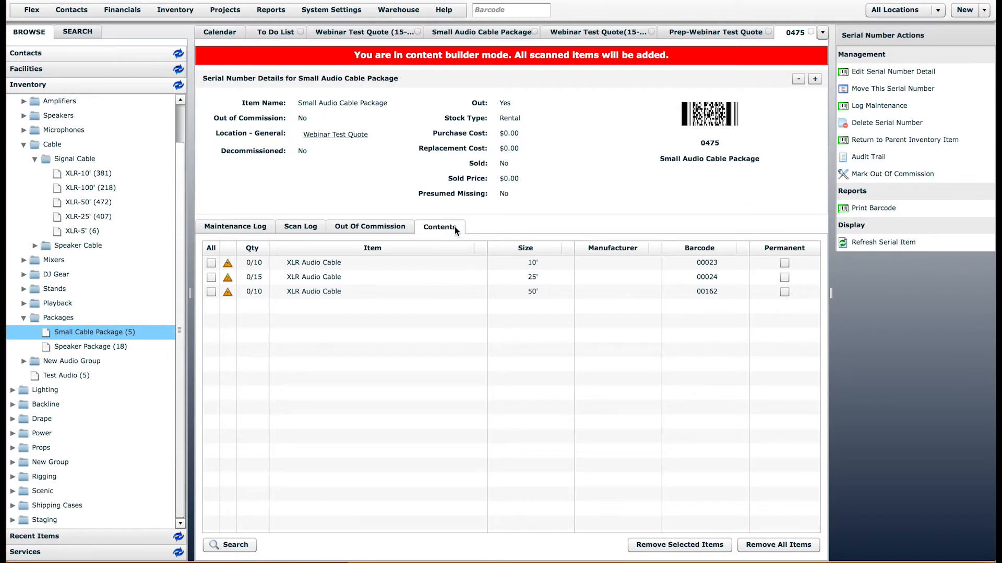
{"action": "left_click", "coordinate": [303, 293]}
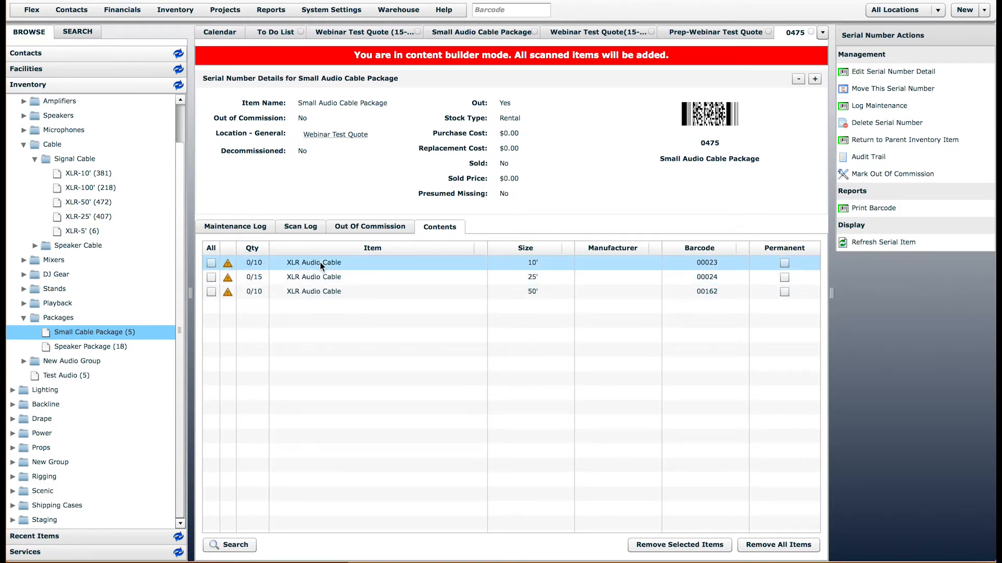
{"action": "left_click", "coordinate": [454, 228]}
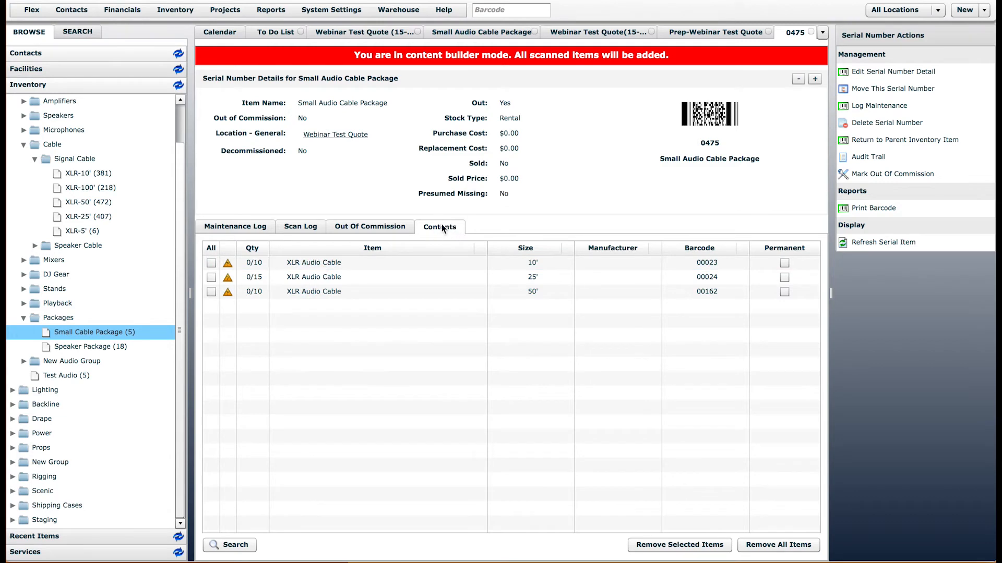
{"action": "left_click", "coordinate": [605, 32]}
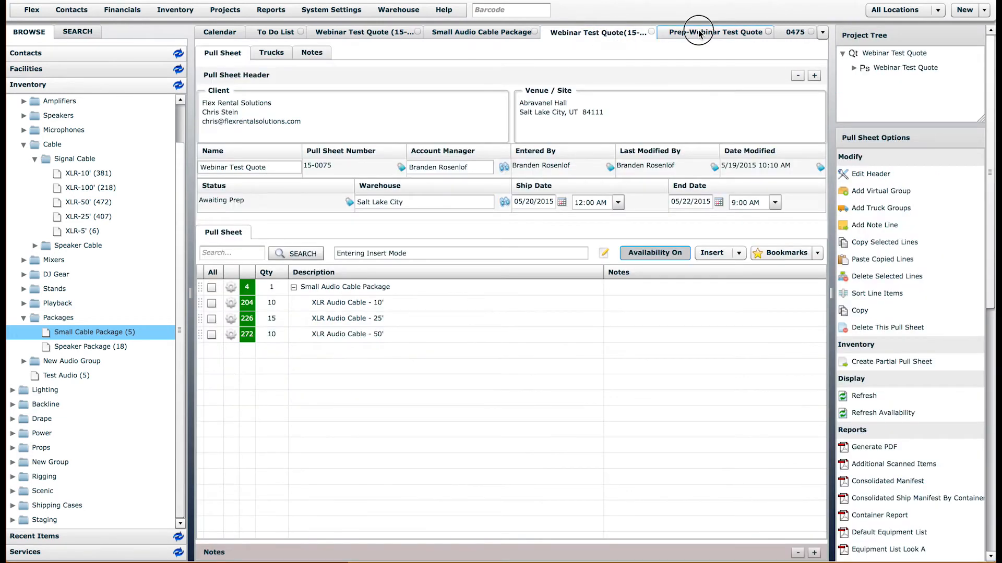
{"action": "left_click", "coordinate": [699, 32]}
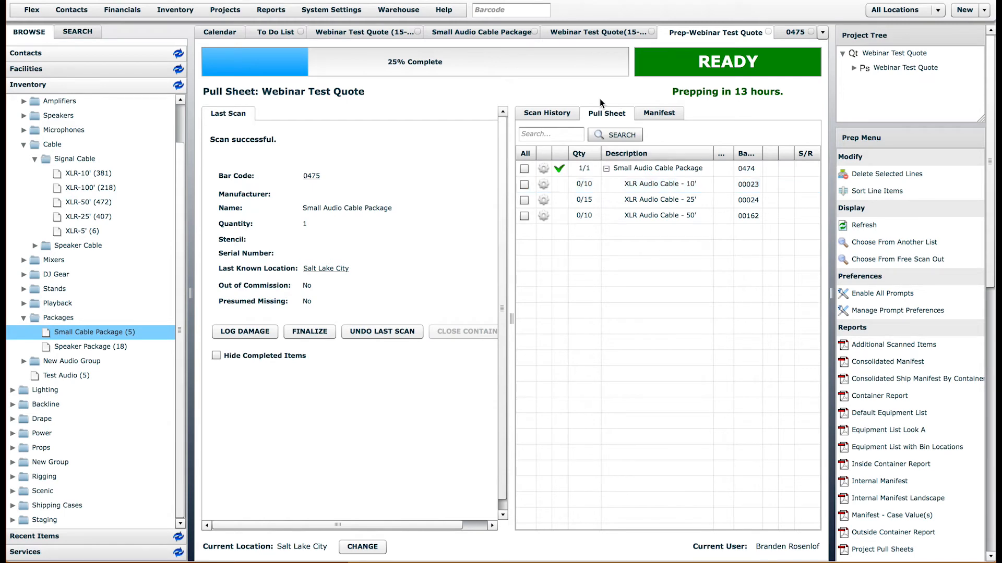
Close the prep, serial unit 0475, pull sheet and Small Audio Cable Package records, keeping the quote open.
{"action": "left_click", "coordinate": [768, 31]}
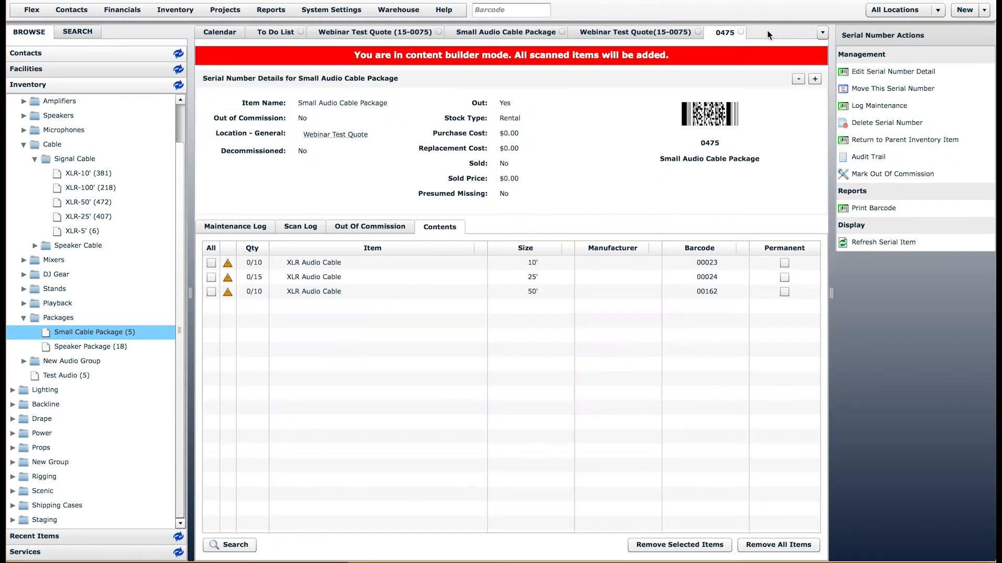
{"action": "left_click", "coordinate": [741, 33]}
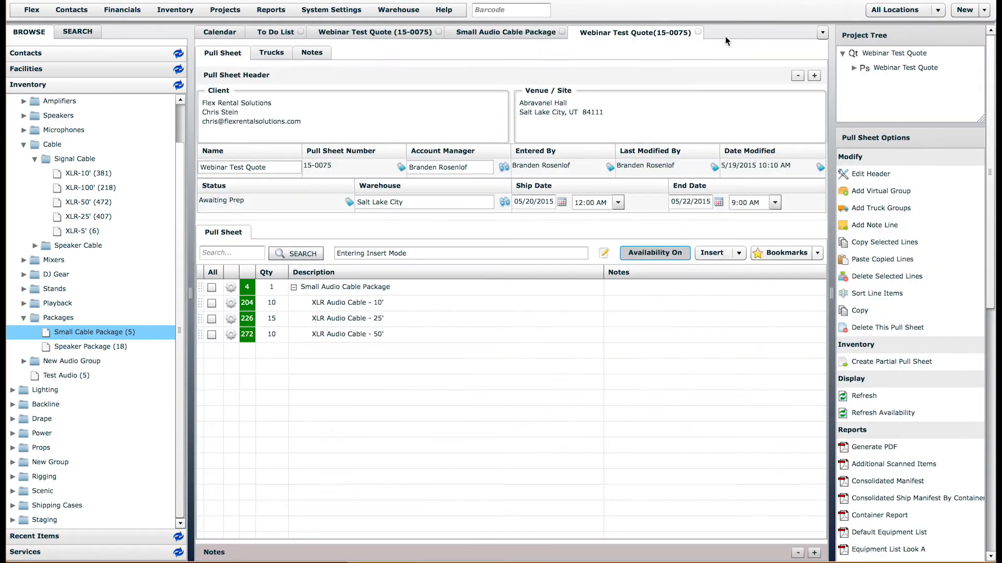
{"action": "left_click", "coordinate": [698, 31]}
{"action": "left_click", "coordinate": [561, 31]}
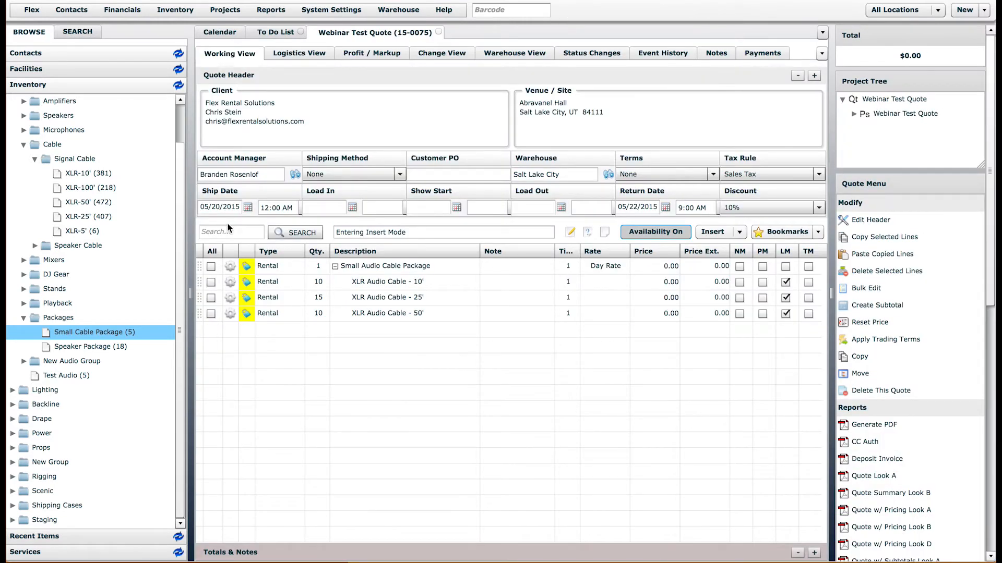
Open the ULX-D 2-Pack inventory item from the wireless packages of the audio microphones.
{"action": "scroll", "coordinate": [179, 205], "scroll_direction": "up", "scroll_amount": 3}
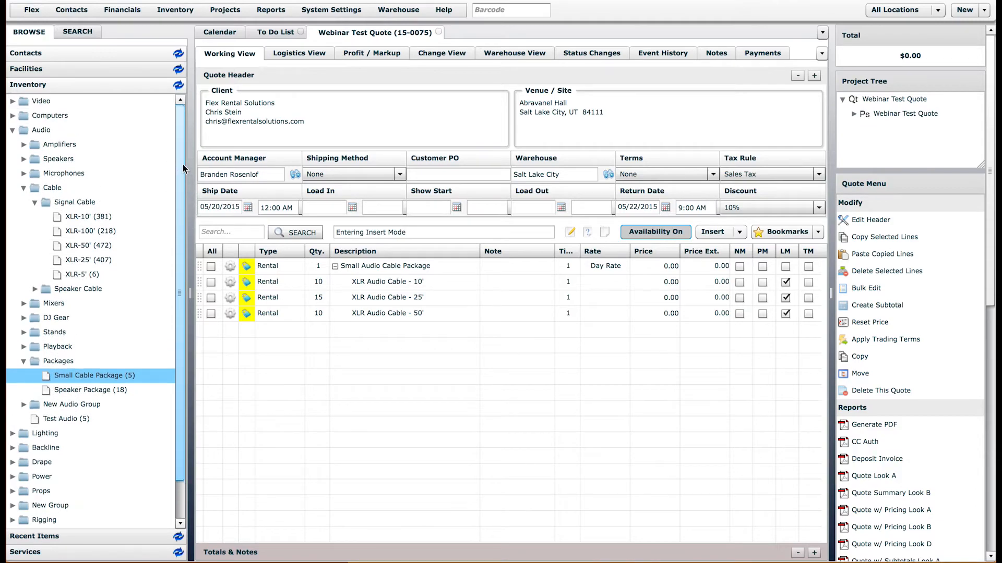
{"action": "left_click", "coordinate": [24, 174]}
{"action": "left_click", "coordinate": [35, 217]}
{"action": "left_click", "coordinate": [91, 230]}
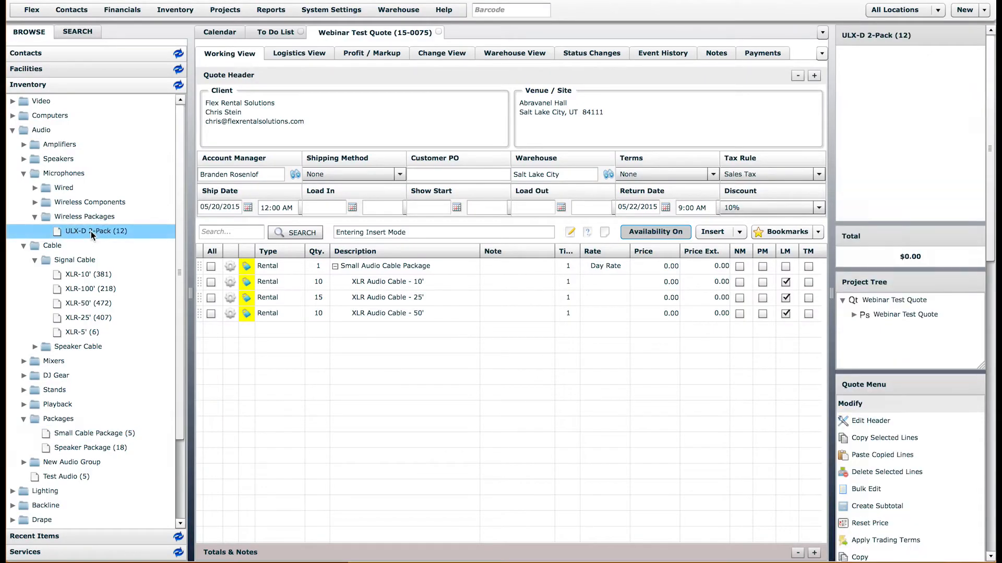
{"action": "double_click", "coordinate": [91, 230]}
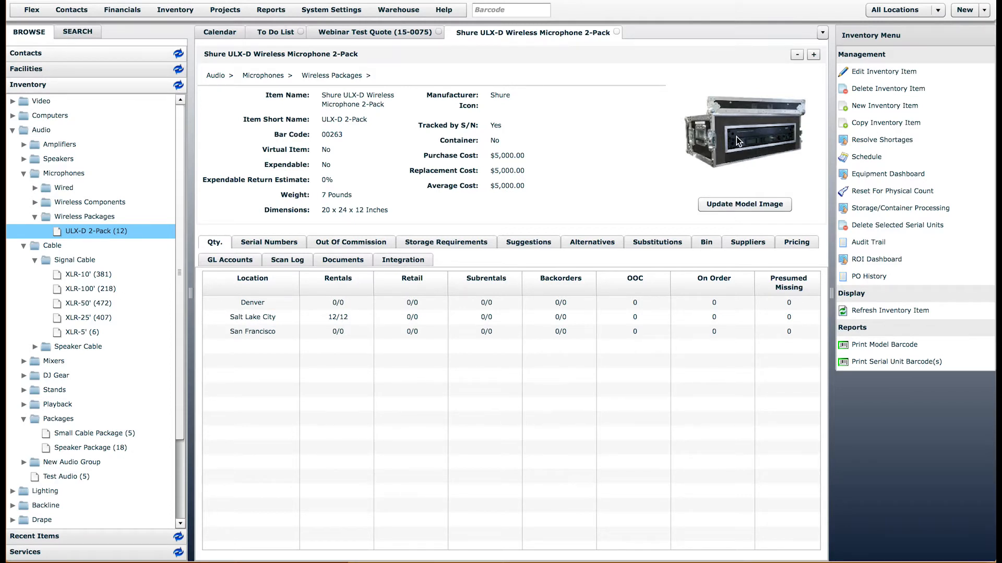
View the ULX-D 2-Pack's serial numbers and review its structure and availability settings without changing them.
{"action": "left_click", "coordinate": [269, 242]}
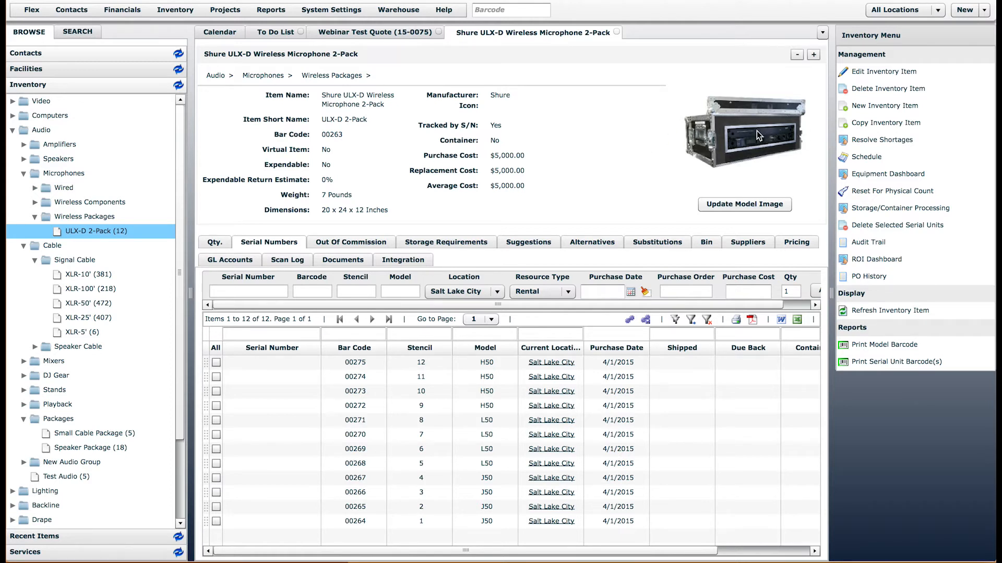
{"action": "left_click", "coordinate": [875, 72]}
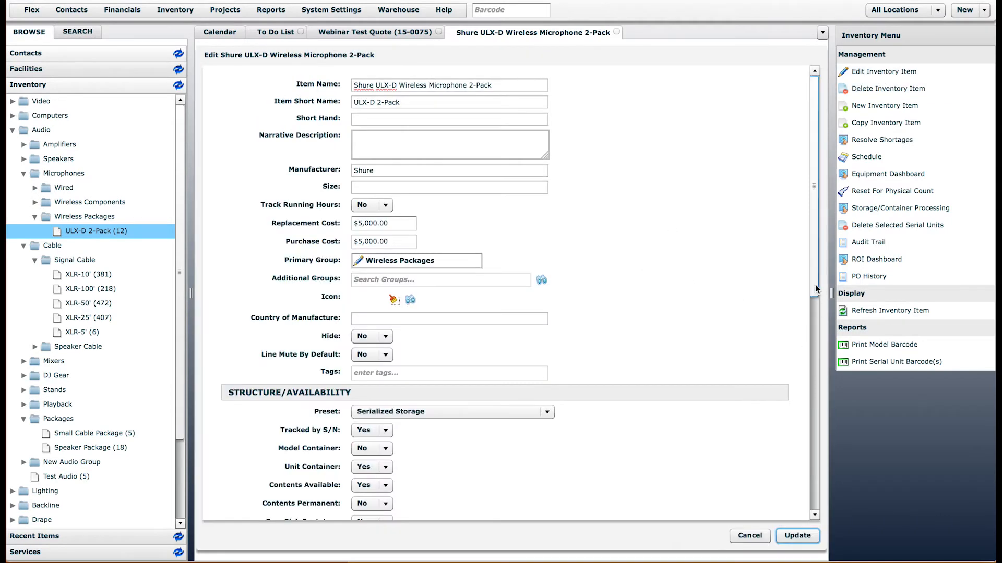
{"action": "scroll", "coordinate": [806, 348], "scroll_direction": "down", "scroll_amount": 5}
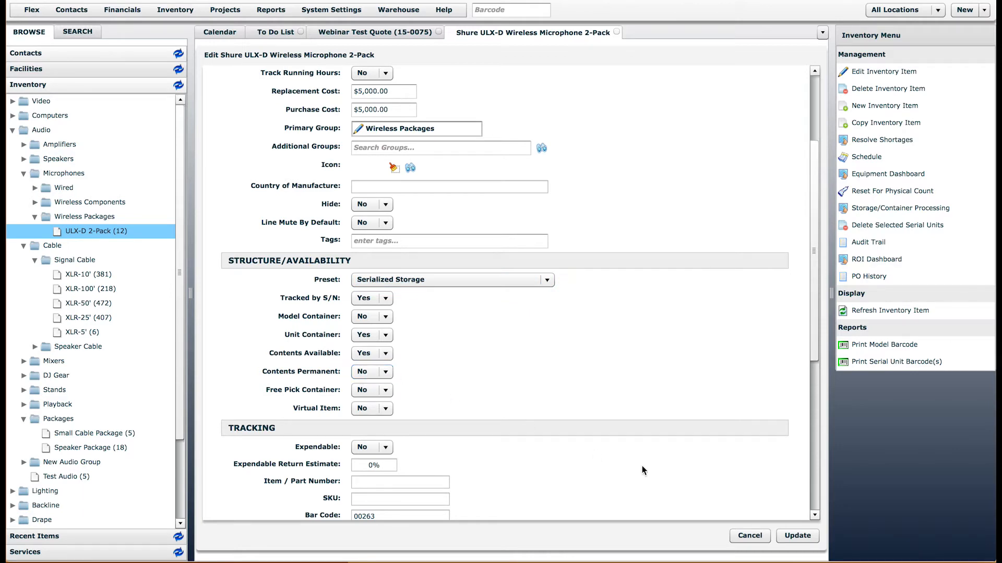
{"action": "left_click", "coordinate": [745, 534]}
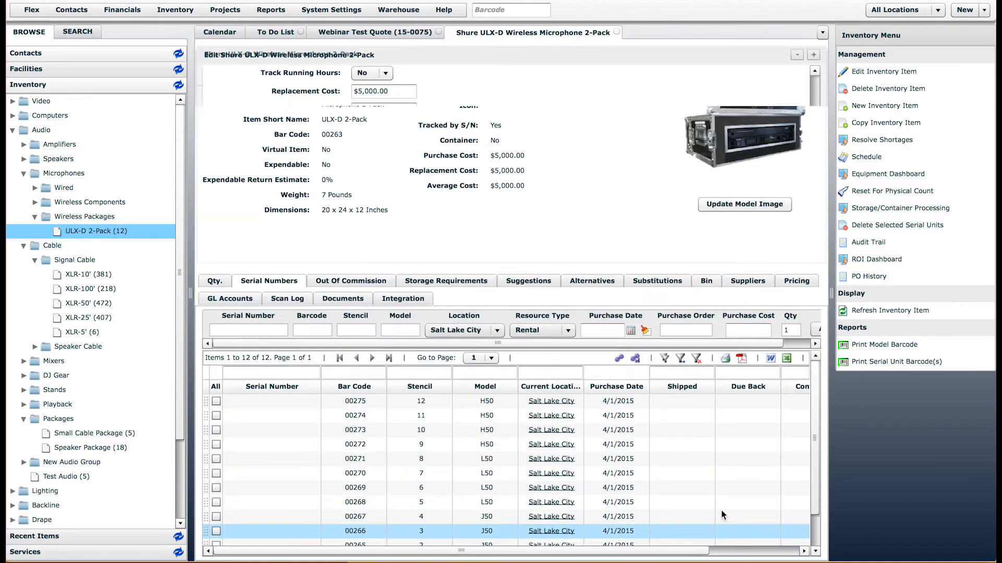
In the contents of ULX-D 2-Pack serial unit 00264, add dual channel receiver 00278 and mark it as permanent.
{"action": "left_click", "coordinate": [374, 524]}
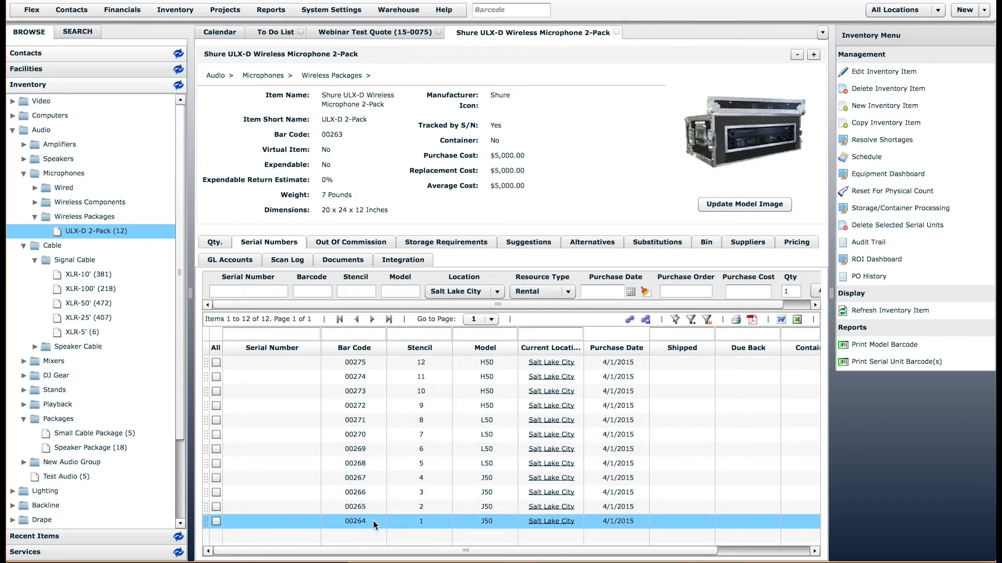
{"action": "double_click", "coordinate": [362, 522]}
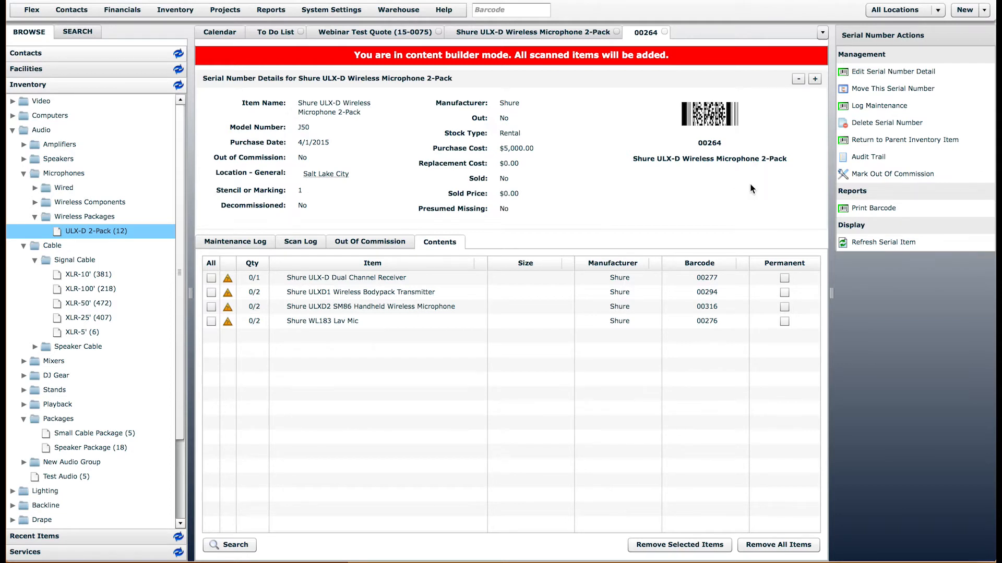
{"action": "type", "text": "00278"}
{"action": "key", "text": "Return"}
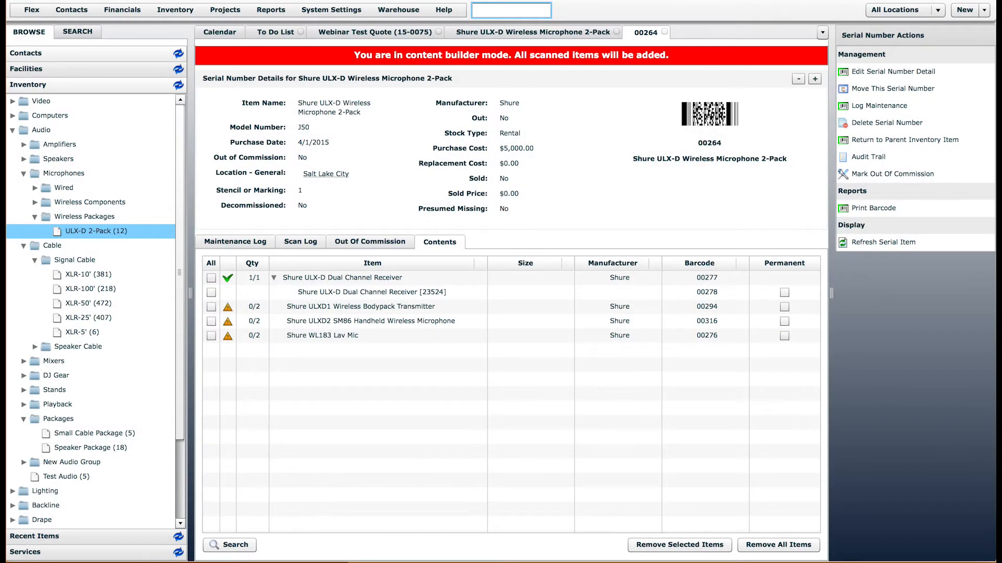
{"action": "left_click", "coordinate": [783, 293]}
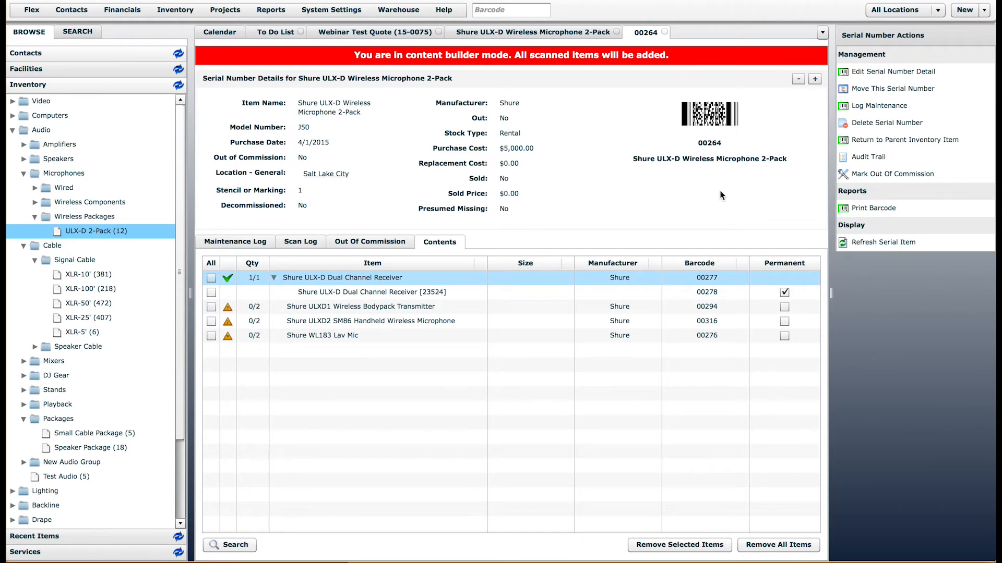
Add ULXD1 bodypack transmitters 00295 and 00296 to the contents of serial unit 00264.
{"action": "type", "text": "00295"}
{"action": "key", "text": "Return"}
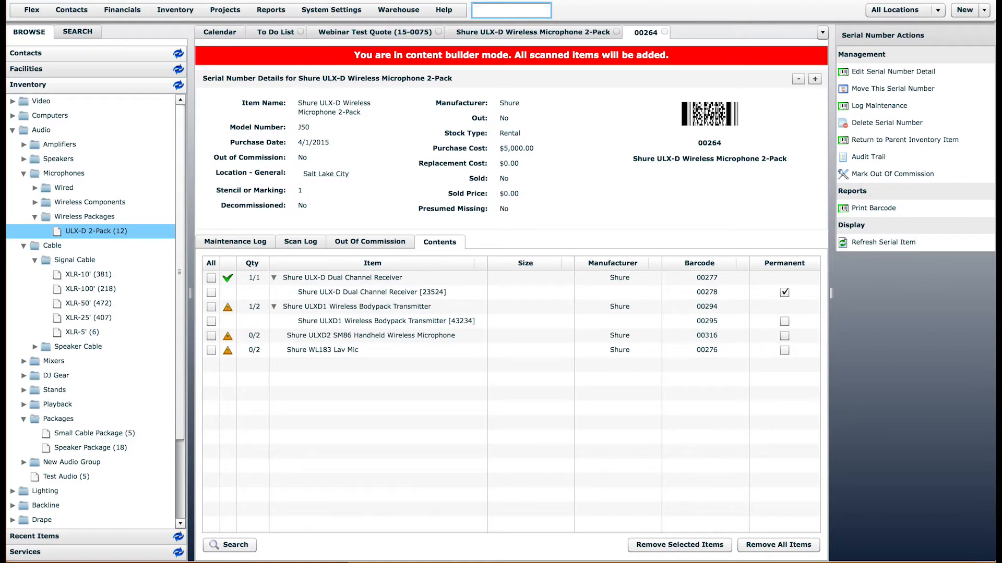
{"action": "type", "text": "00296"}
{"action": "key", "text": "Return"}
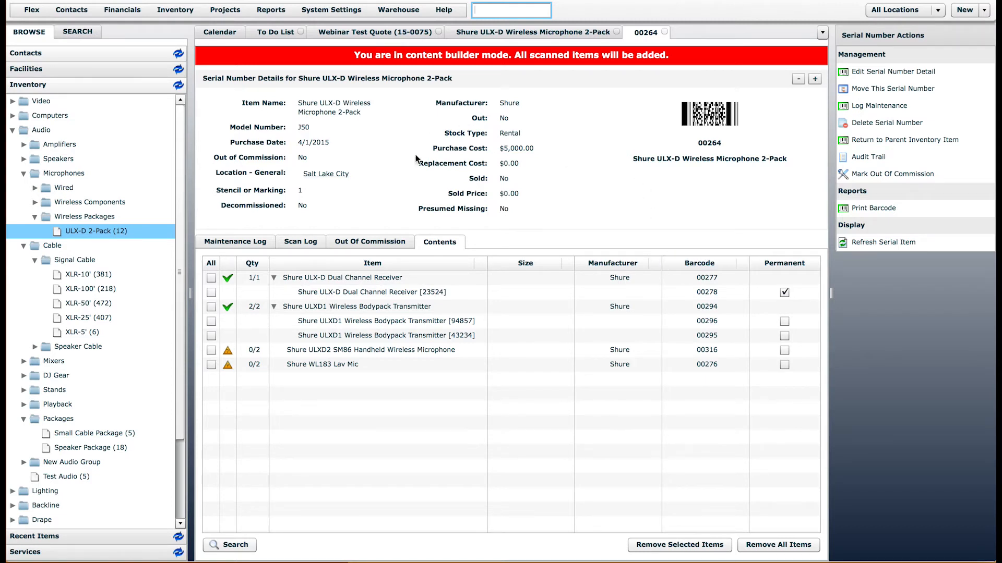
{"action": "left_click", "coordinate": [522, 181]}
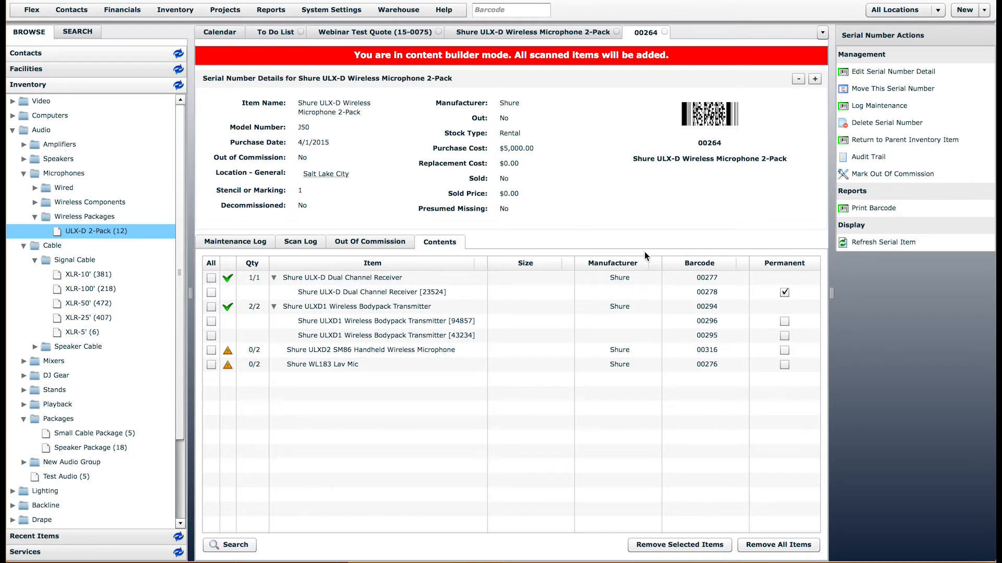
{"action": "left_click_drag", "start_coordinate": [697, 143], "coordinate": [723, 139]}
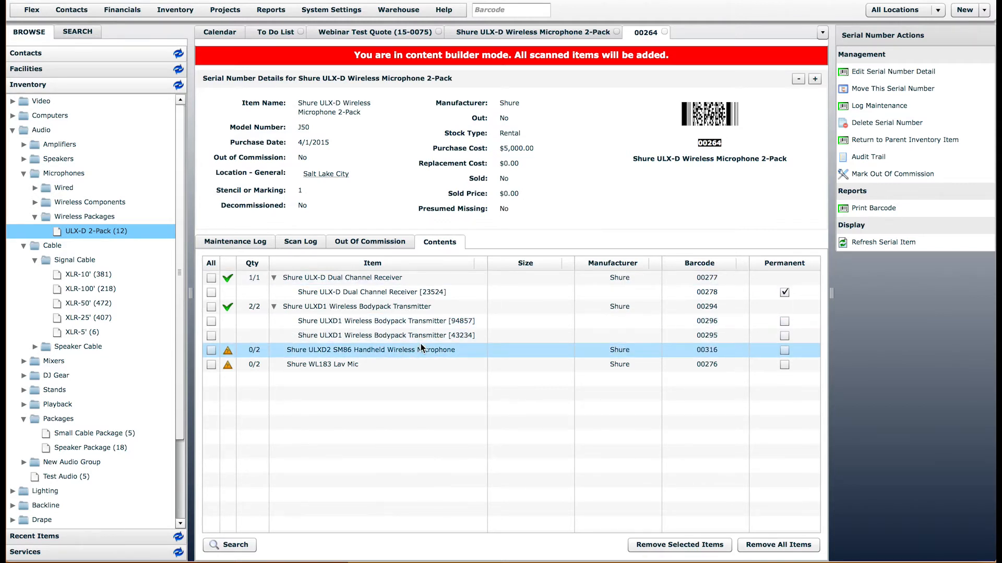
{"action": "left_click", "coordinate": [513, 429]}
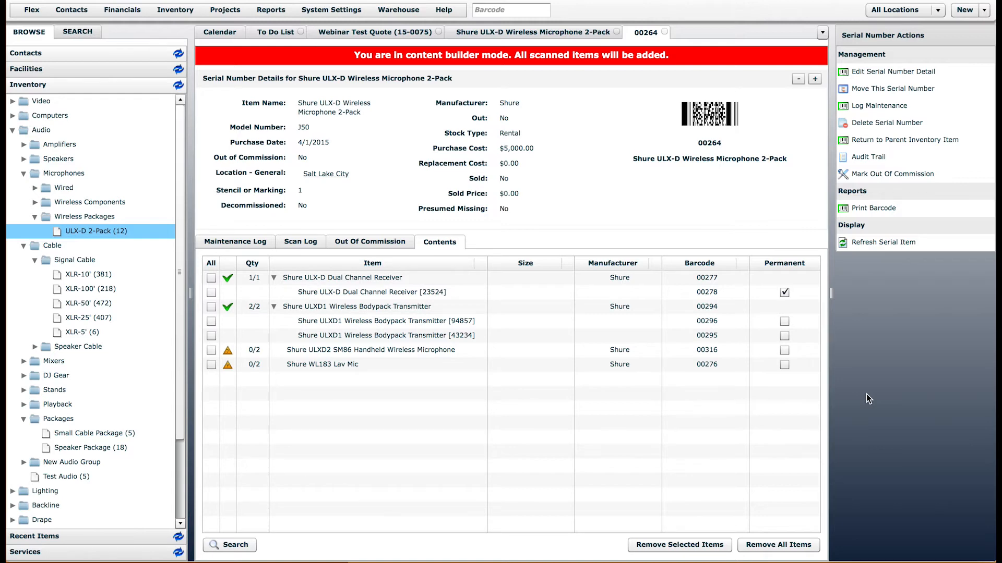
Add ULXD2 SM86 handheld microphones 00317 and 00318 to the contents of serial unit 00264.
{"action": "type", "text": "00317"}
{"action": "key", "text": "Return"}
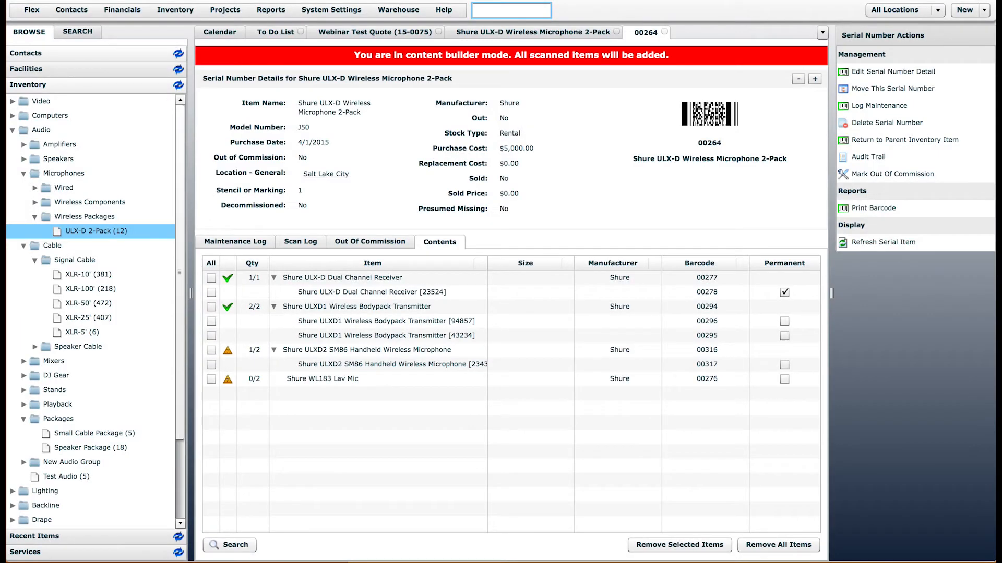
{"action": "type", "text": "00318"}
{"action": "key", "text": "Return"}
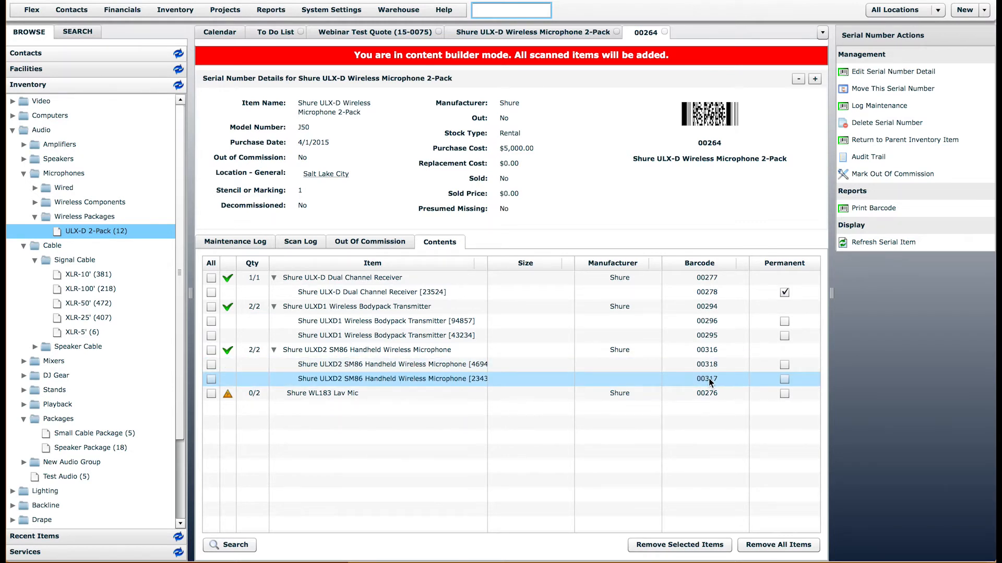
{"action": "left_click", "coordinate": [459, 249]}
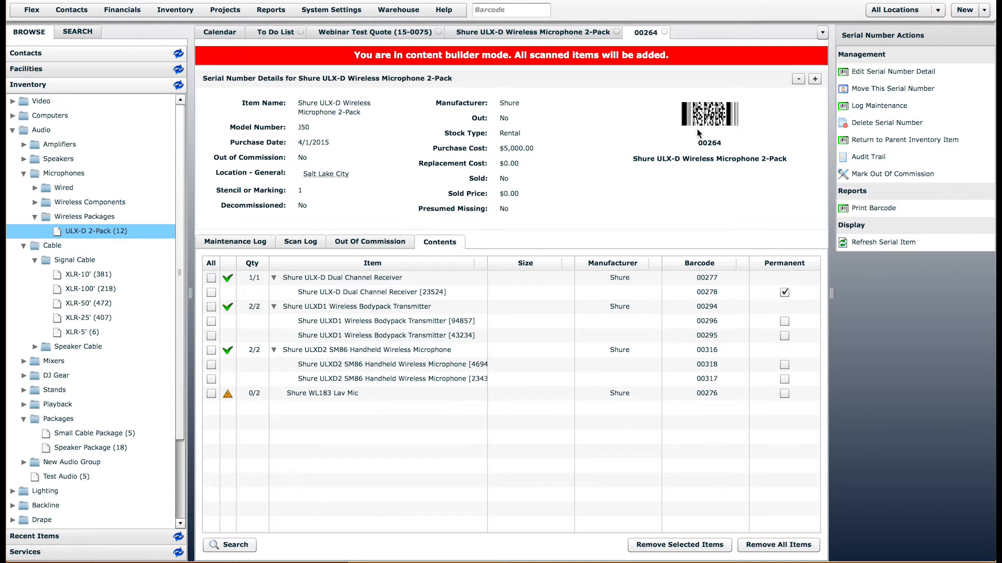
{"action": "left_click_drag", "start_coordinate": [696, 142], "coordinate": [729, 148]}
Add a quantity of 2 Shure WL183 Lav Mics to the contents of serial unit 00264.
{"action": "left_click", "coordinate": [295, 396]}
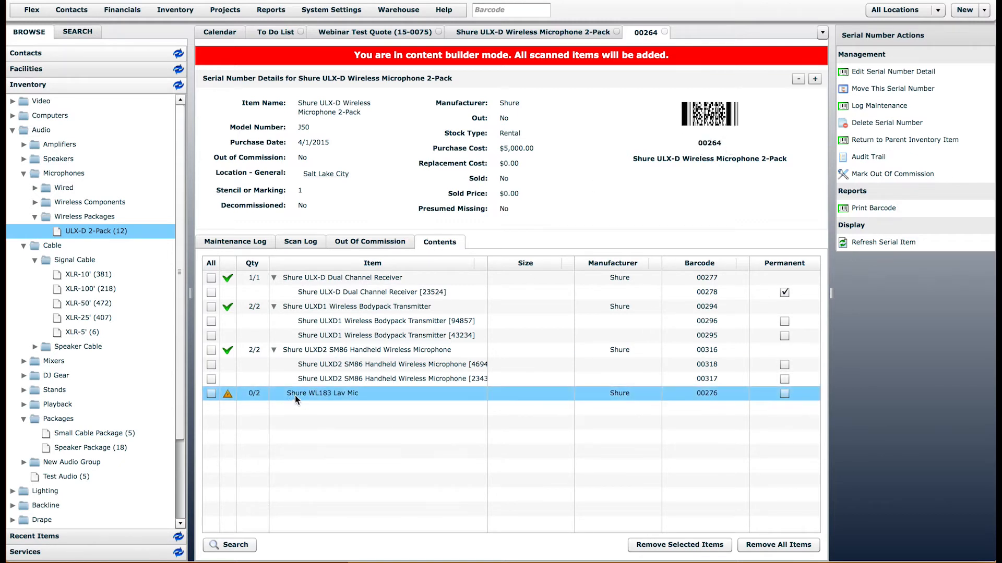
{"action": "double_click", "coordinate": [332, 395]}
{"action": "left_click", "coordinate": [477, 303]}
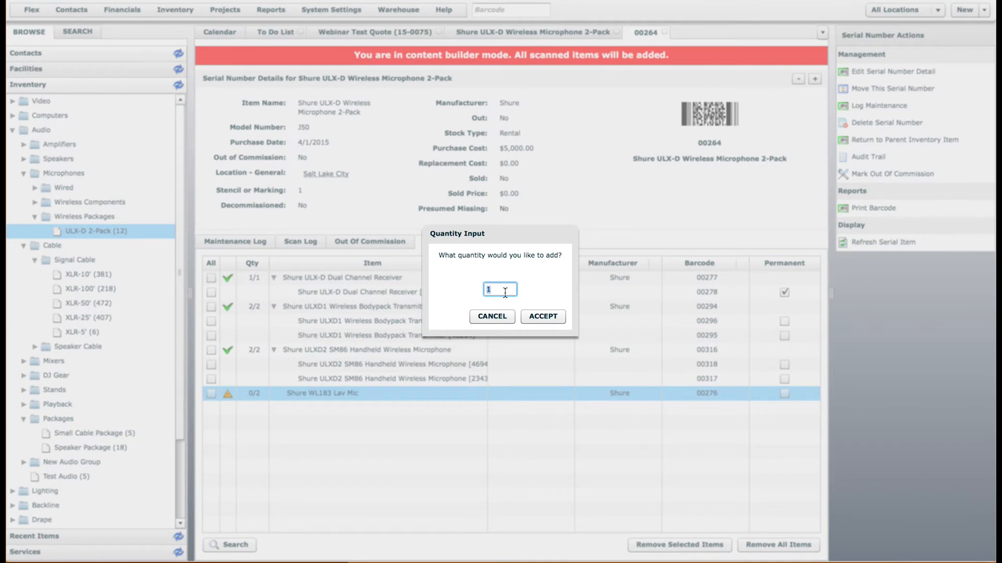
{"action": "type", "text": "2"}
{"action": "key", "text": "Return"}
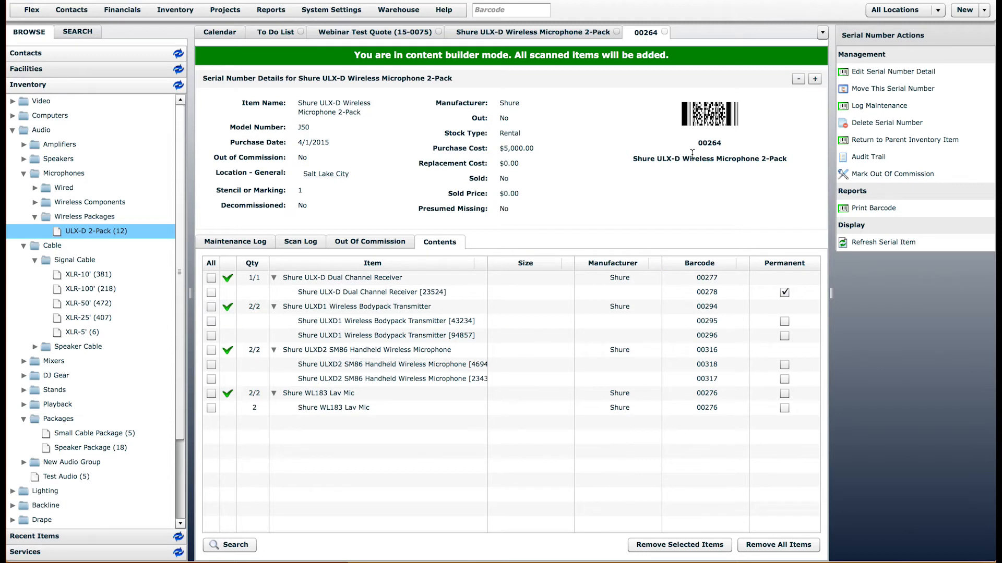
{"action": "left_click_drag", "start_coordinate": [698, 144], "coordinate": [731, 145]}
{"action": "left_click_drag", "start_coordinate": [637, 159], "coordinate": [787, 162]}
{"action": "left_click", "coordinate": [787, 162]}
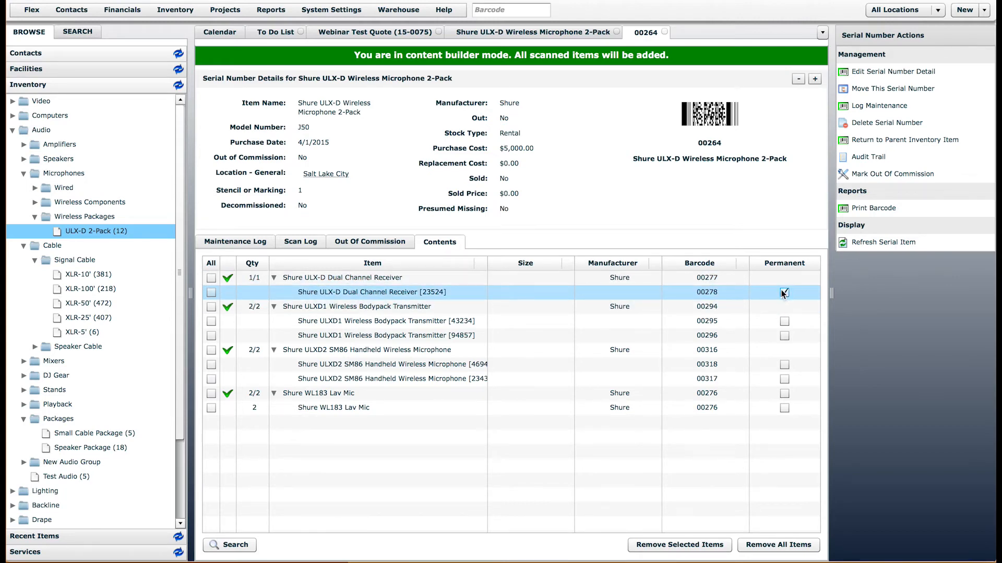
Delete all line items and their pull sheet lines from the Webinar Test Quote, and add one ULX-D 2-Pack to the quote.
{"action": "left_click", "coordinate": [374, 32]}
{"action": "left_click", "coordinate": [211, 252]}
{"action": "left_click", "coordinate": [888, 271]}
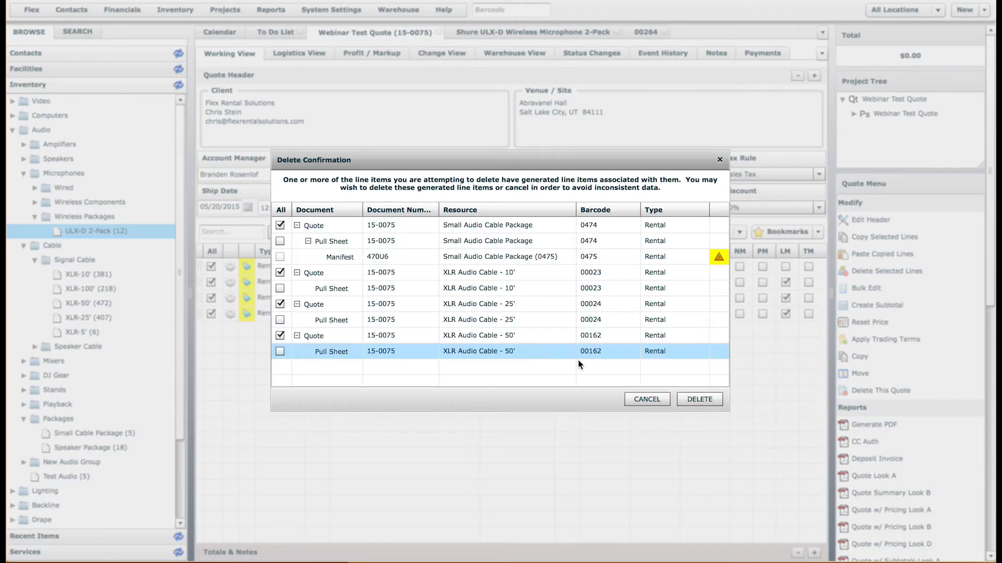
{"action": "left_click", "coordinate": [281, 210]}
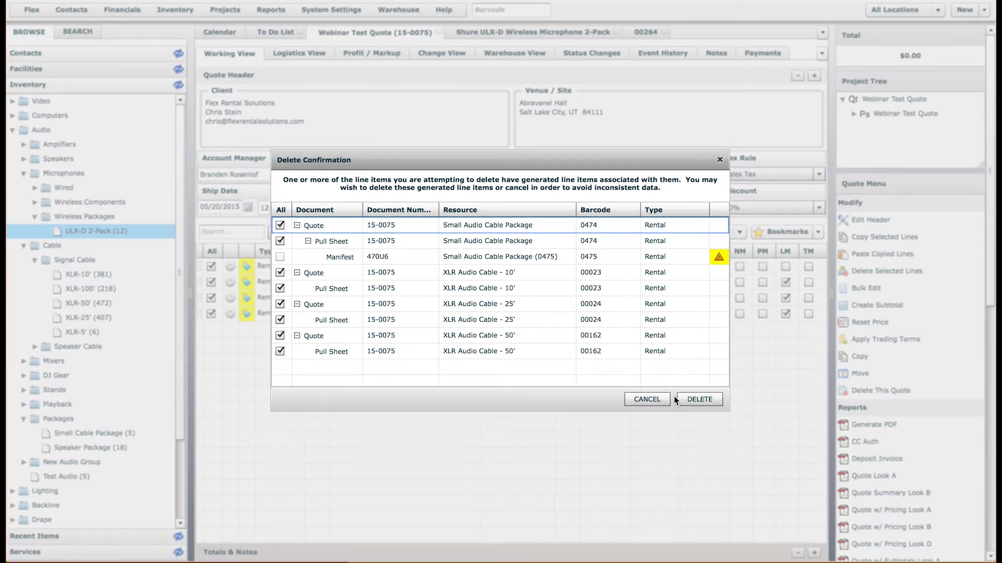
{"action": "left_click", "coordinate": [686, 397]}
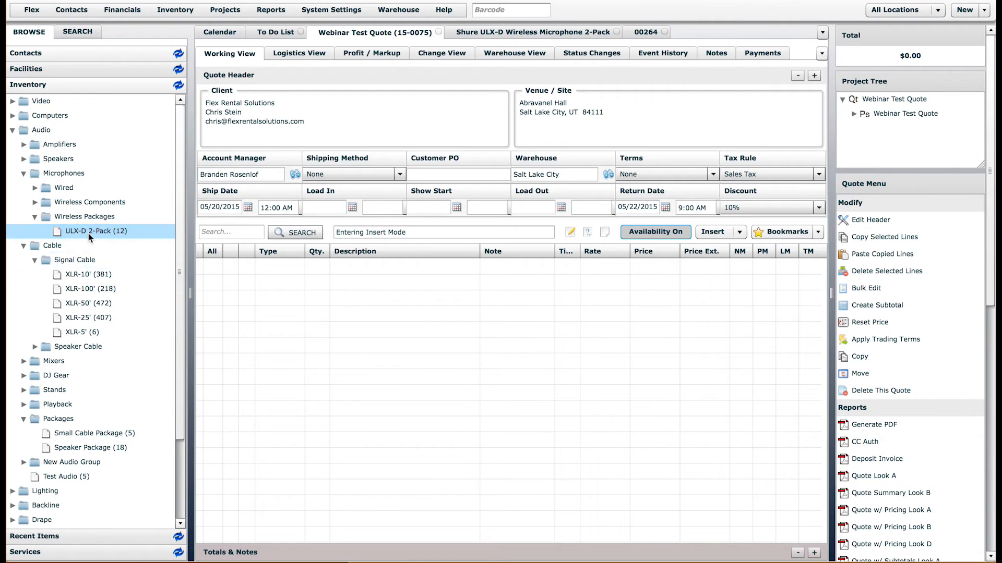
{"action": "left_click_drag", "start_coordinate": [88, 233], "coordinate": [315, 303]}
{"action": "left_click", "coordinate": [542, 316]}
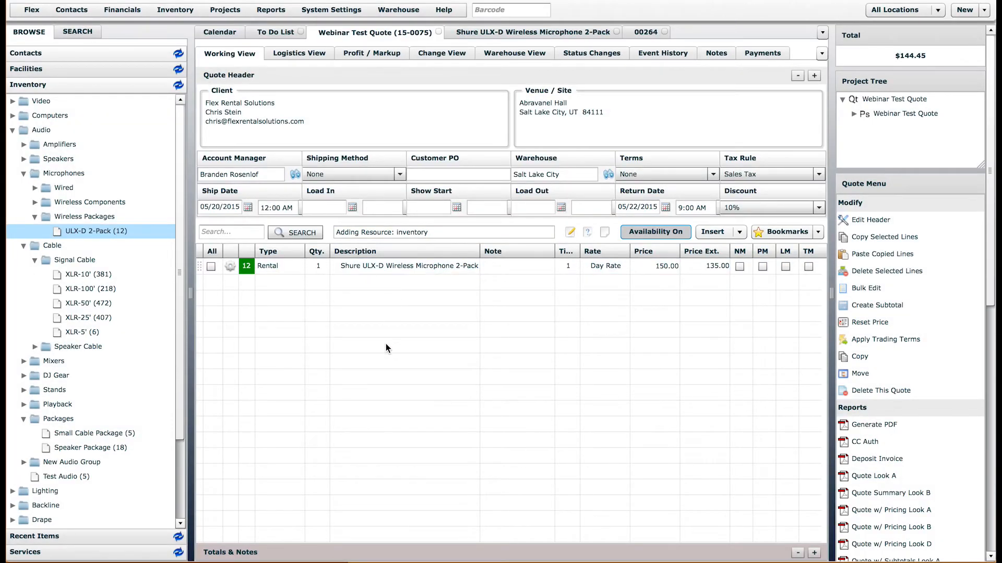
Review the ULX-D 2-Pack's Model Container setting, leaving the edit unsaved, and view the item's storage requirements.
{"action": "left_click", "coordinate": [542, 33]}
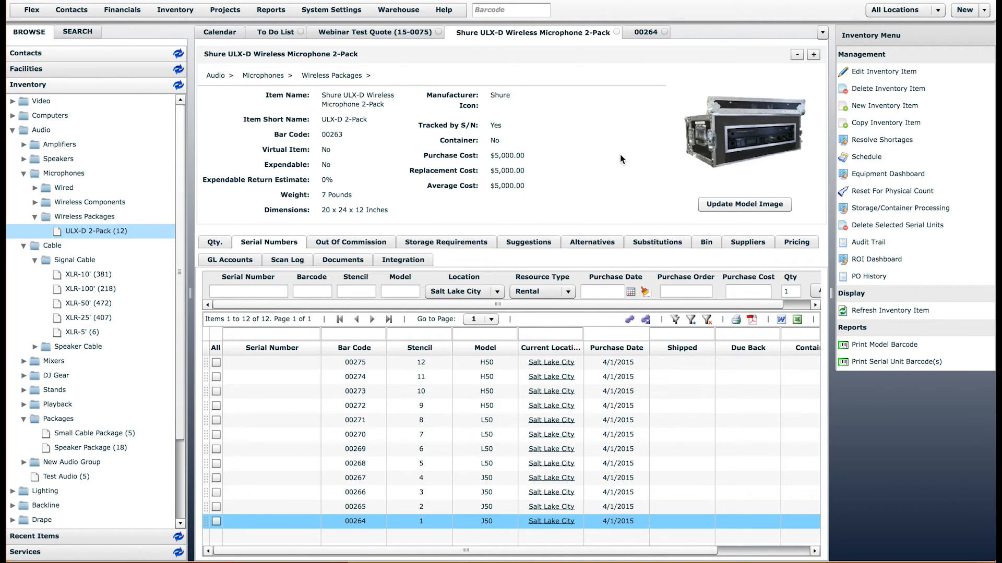
{"action": "left_click", "coordinate": [875, 71]}
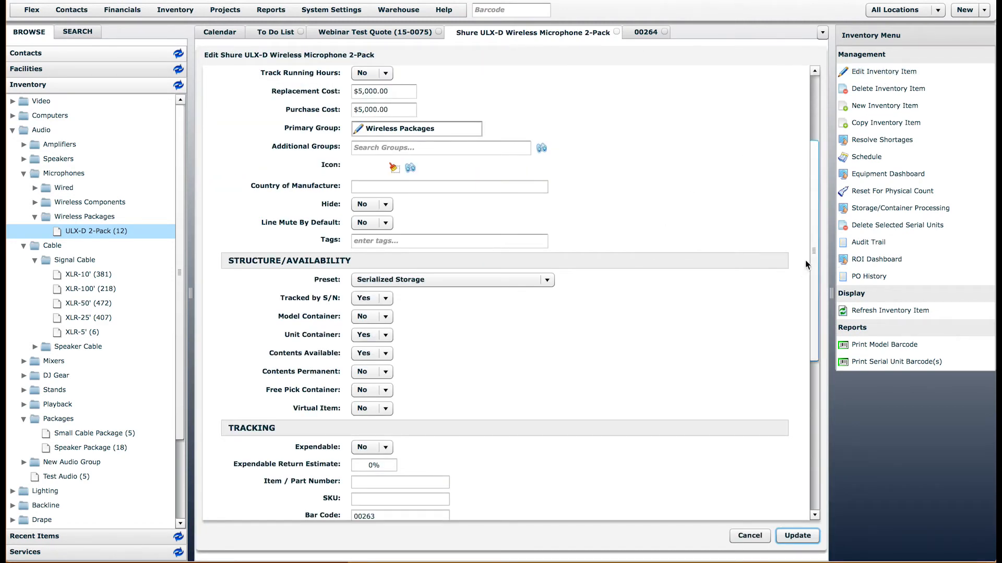
{"action": "left_click", "coordinate": [380, 319]}
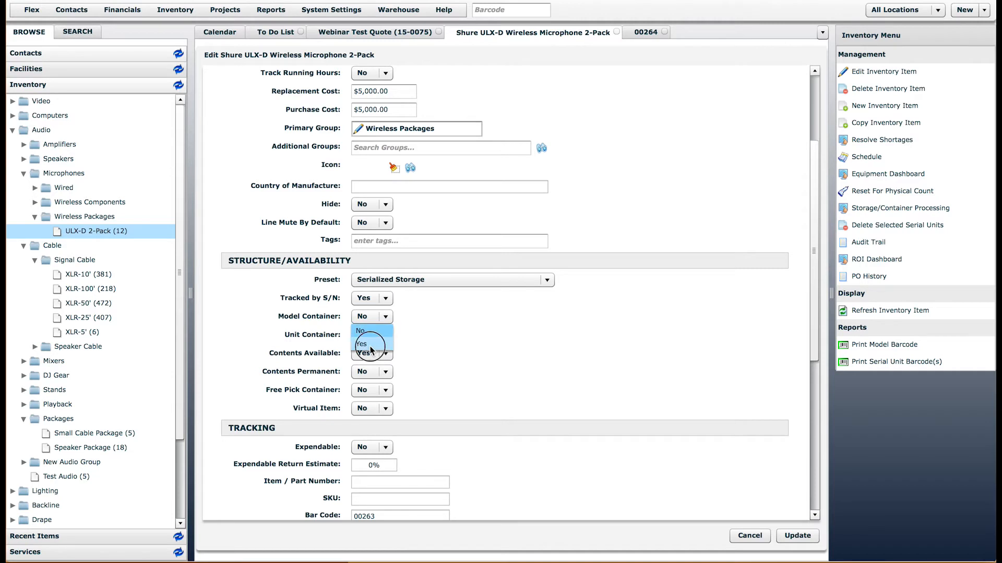
{"action": "left_click", "coordinate": [365, 343]}
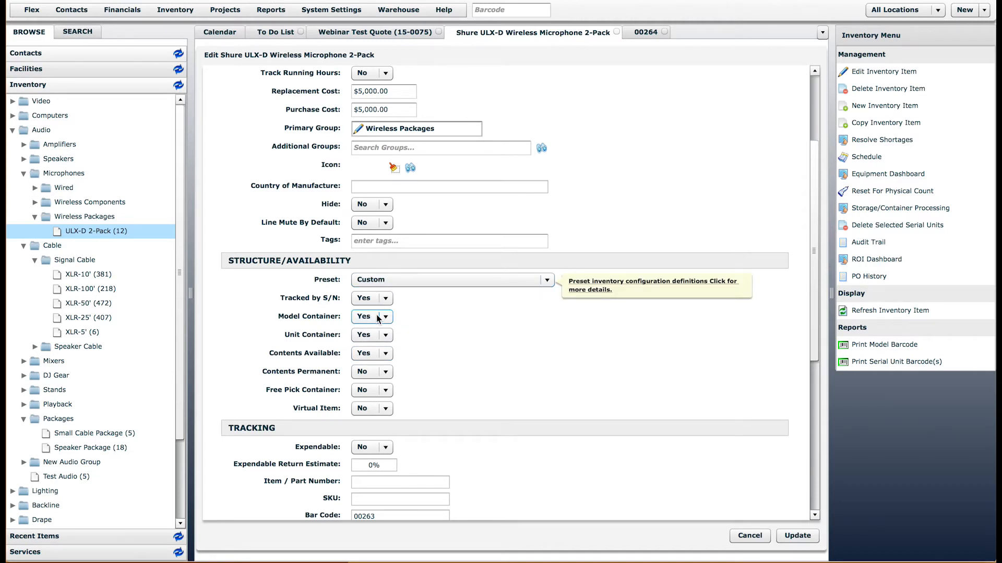
{"action": "left_click", "coordinate": [380, 317]}
{"action": "left_click", "coordinate": [365, 336]}
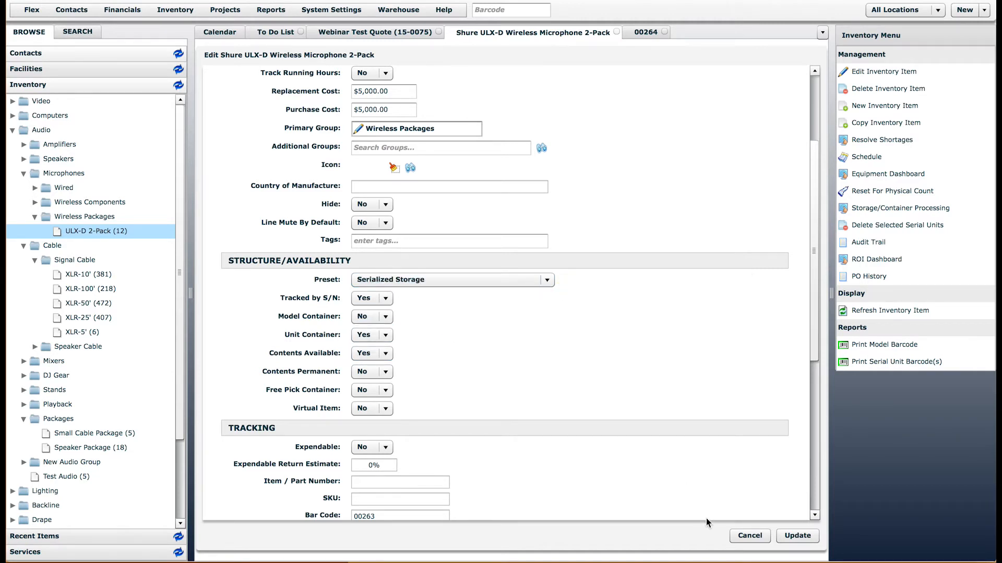
{"action": "left_click", "coordinate": [764, 539]}
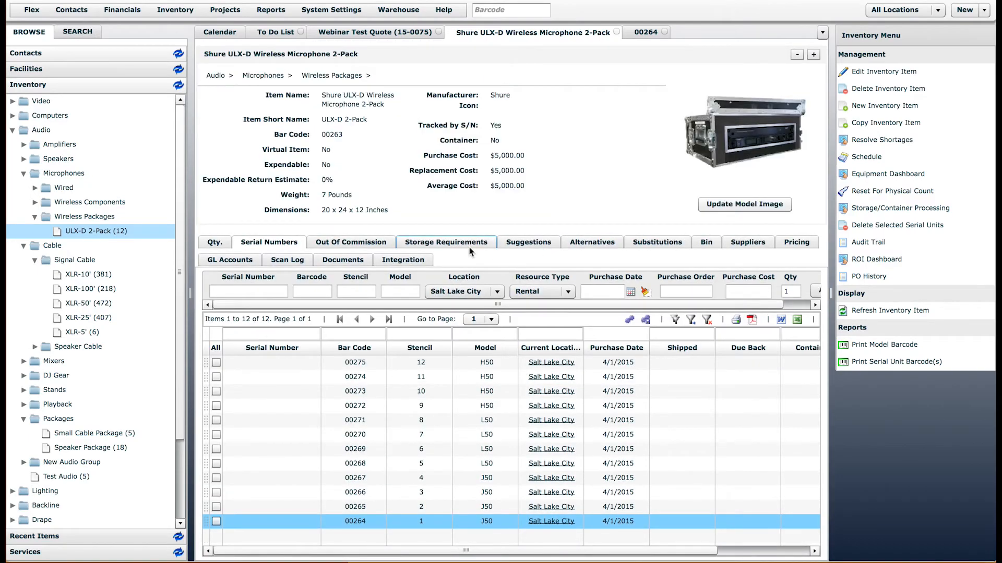
{"action": "left_click", "coordinate": [469, 244]}
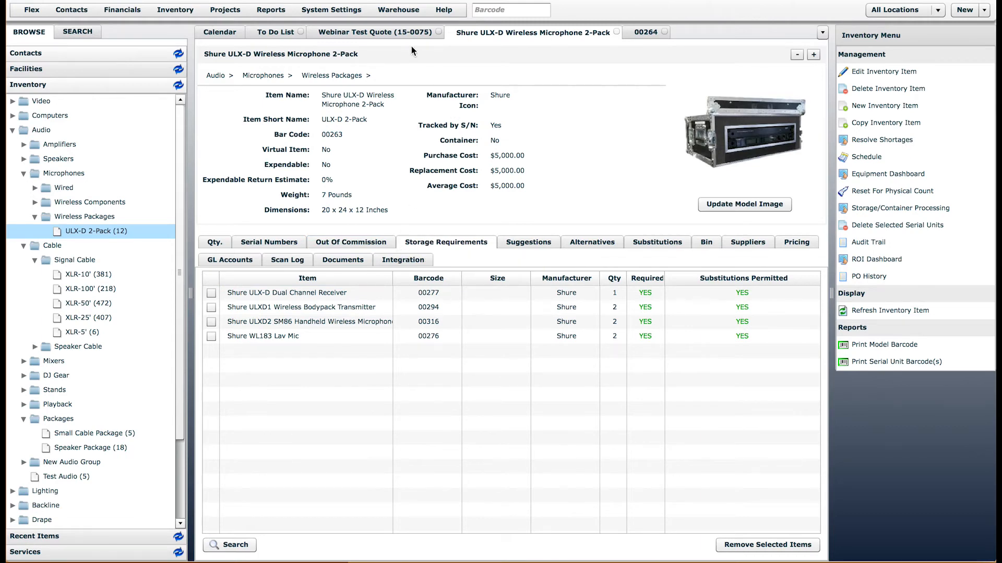
Widen the Webinar Test Quote's Description column, and update the quote's pull sheet with an empty notification distribution list.
{"action": "left_click", "coordinate": [397, 34]}
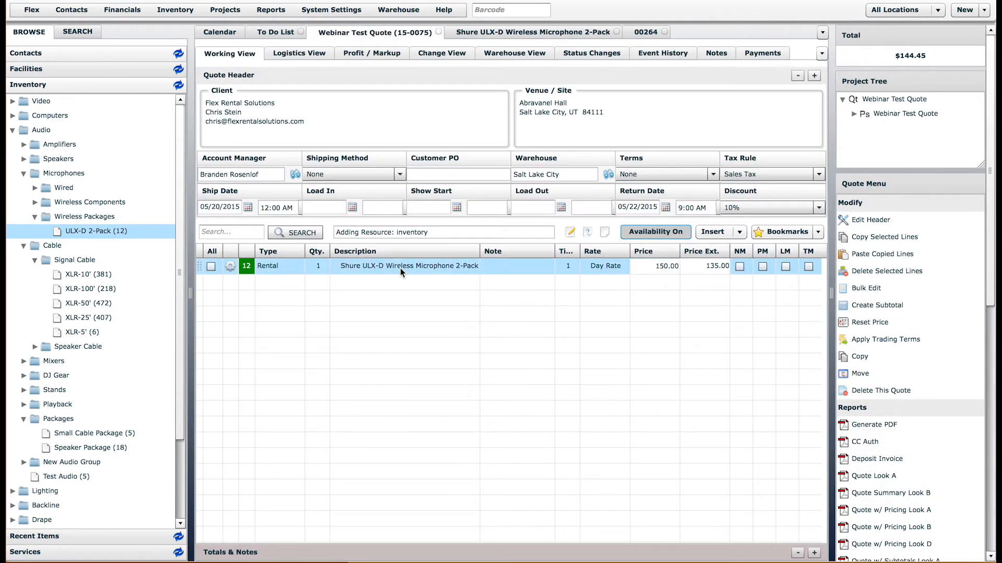
{"action": "left_click_drag", "start_coordinate": [480, 251], "coordinate": [504, 251]}
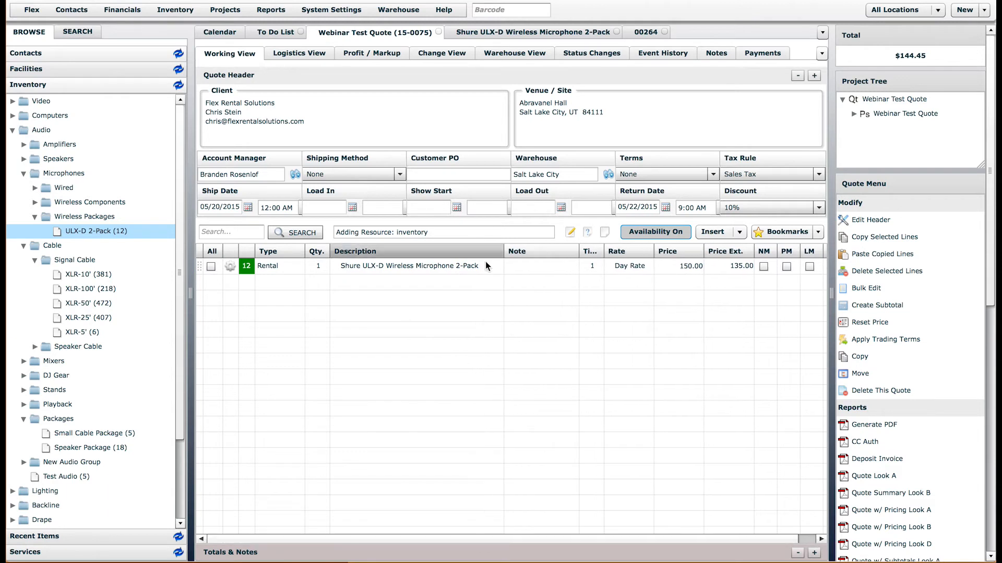
{"action": "left_click", "coordinate": [457, 268]}
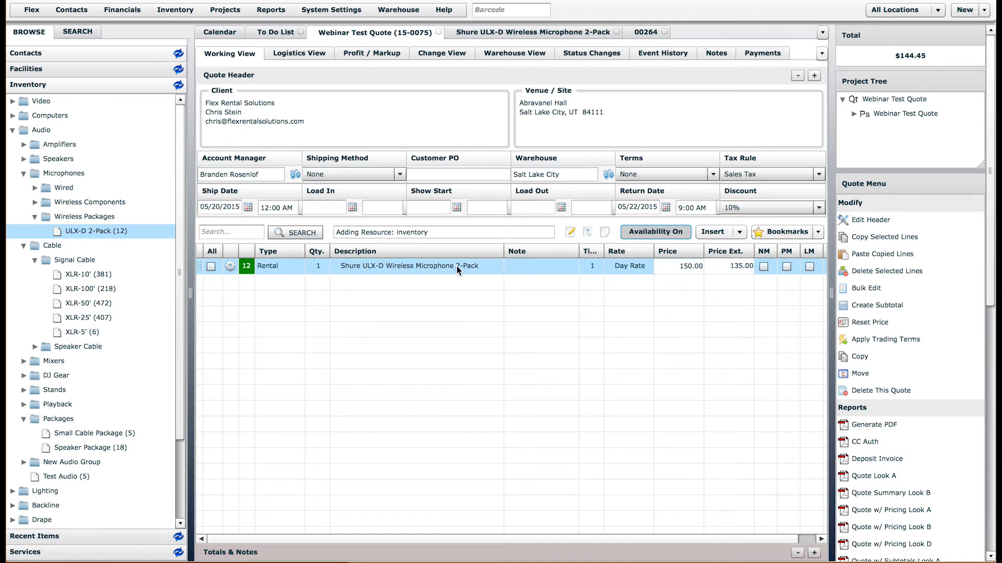
{"action": "left_click", "coordinate": [989, 435]}
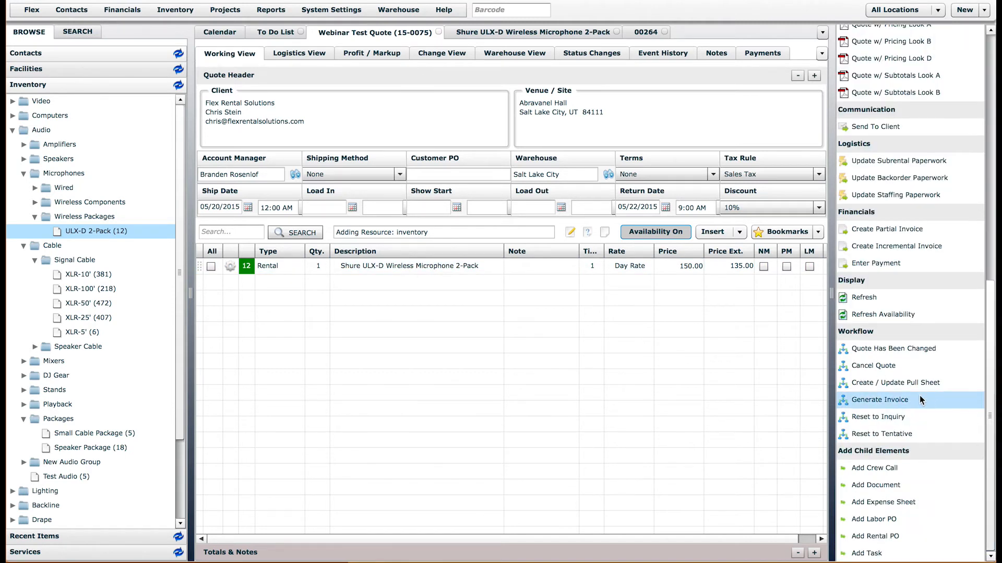
{"action": "left_click", "coordinate": [908, 382]}
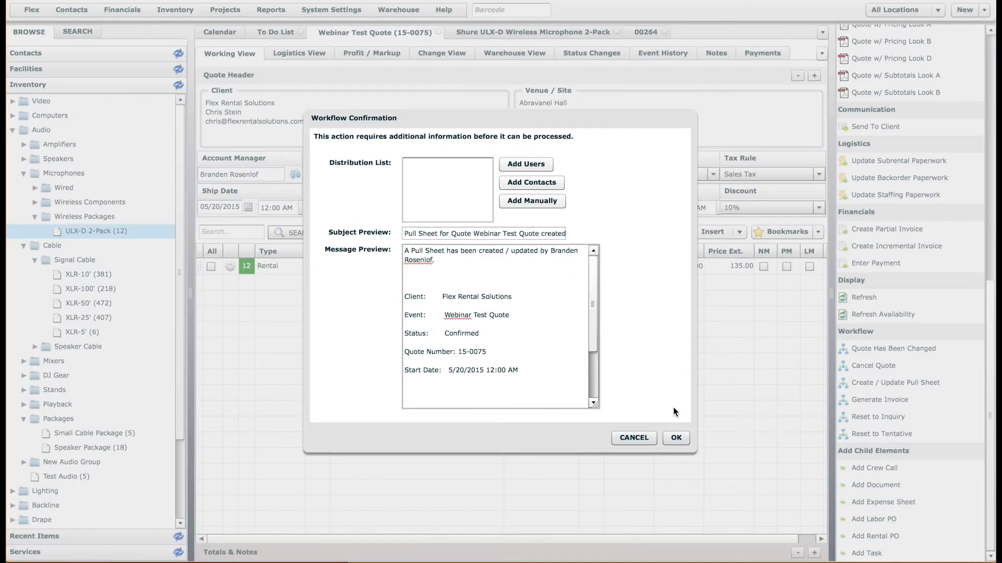
{"action": "left_click", "coordinate": [680, 437]}
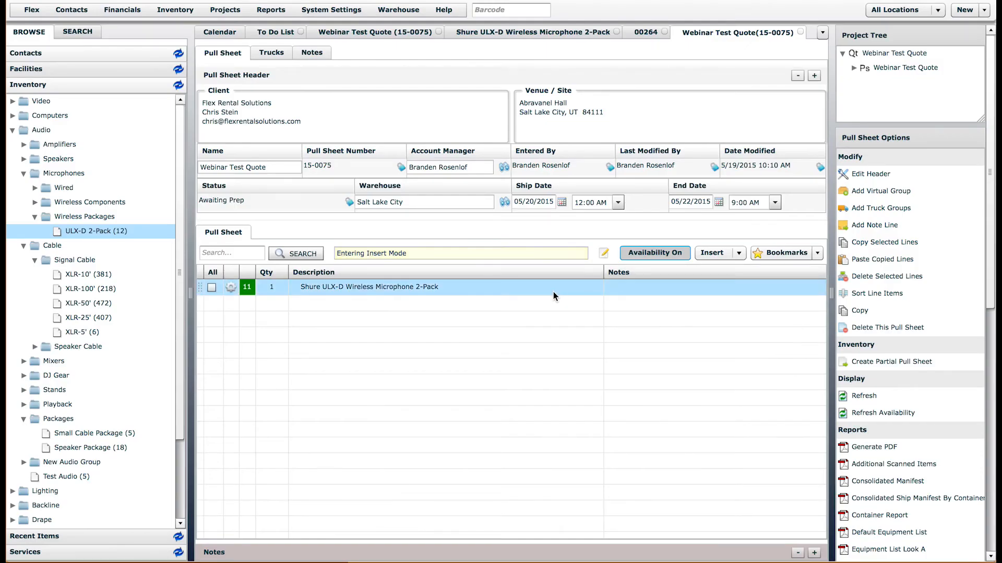
Open the prep screen for the Webinar Test Quote pull sheet, and check the contents of serial unit 00264.
{"action": "scroll", "coordinate": [990, 440], "scroll_direction": "down", "scroll_amount": 5}
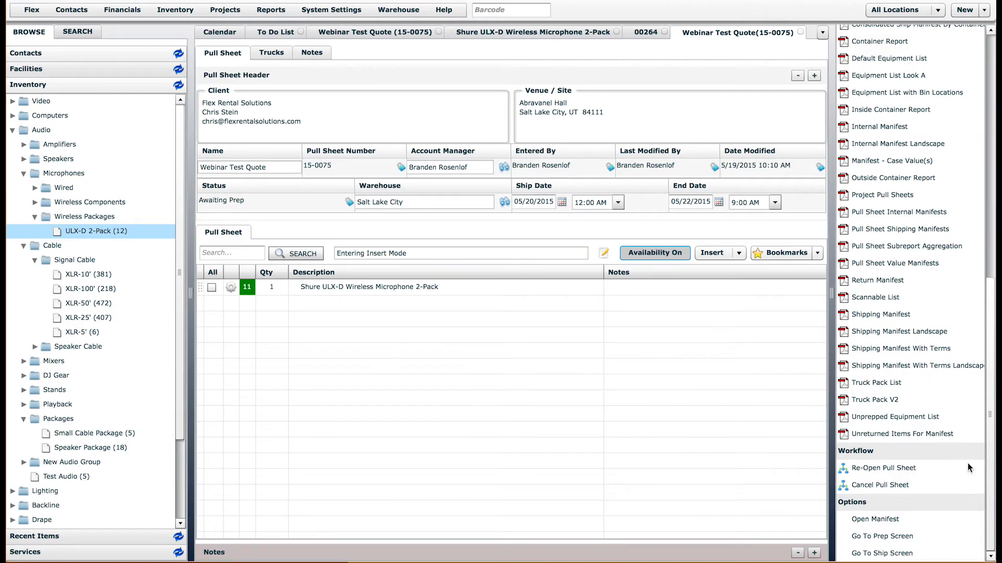
{"action": "left_click", "coordinate": [884, 535]}
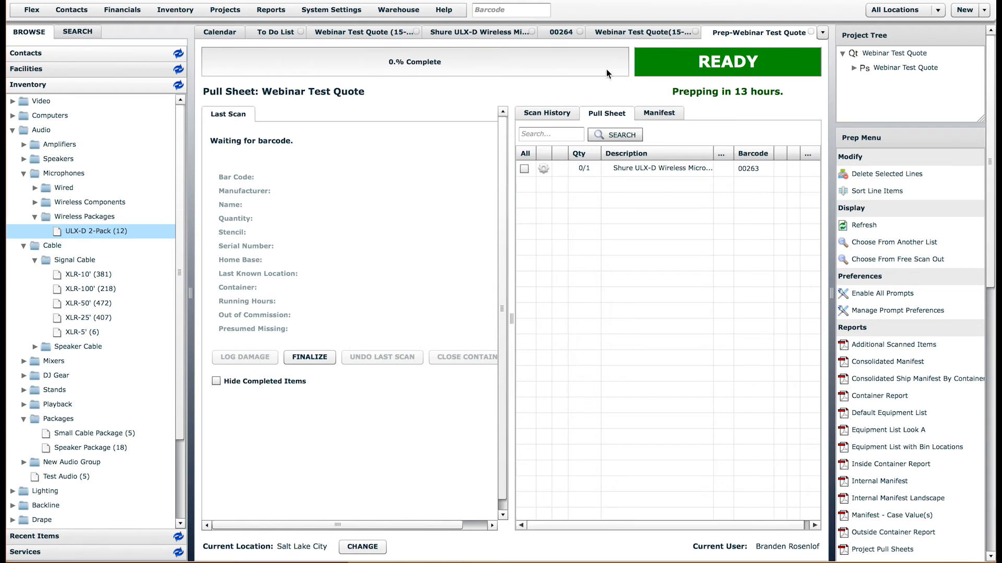
{"action": "left_click", "coordinate": [560, 32]}
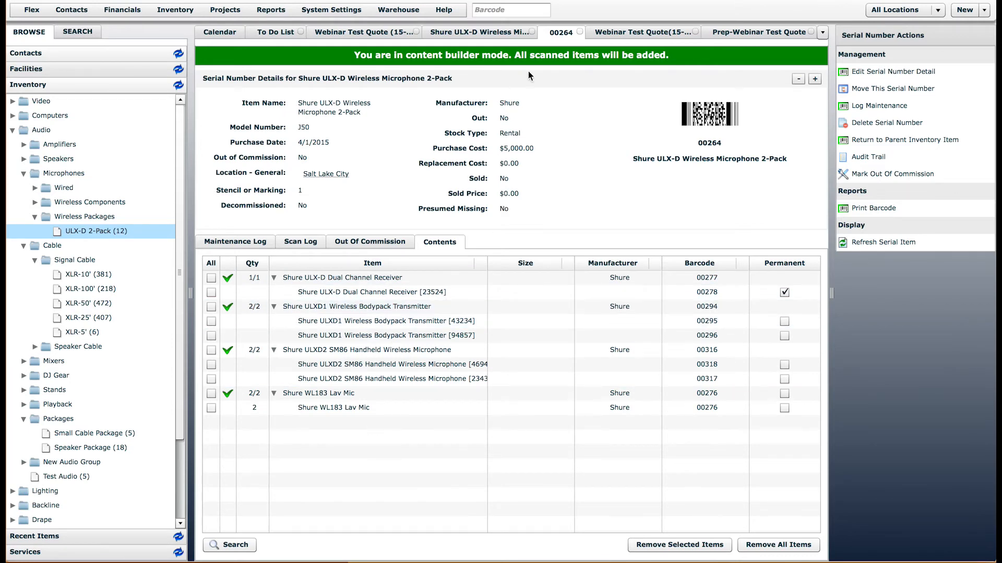
{"action": "left_click", "coordinate": [759, 33]}
Prep serial unit 00264 on the Webinar Test Quote pull sheet by its barcode, and finalize the prep.
{"action": "left_click", "coordinate": [522, 11]}
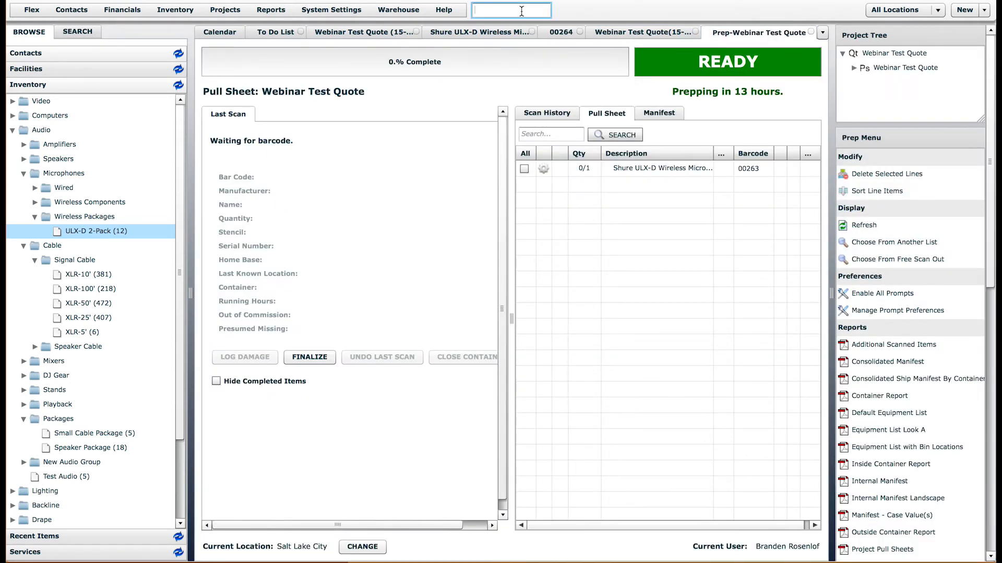
{"action": "type", "text": "00263"}
{"action": "key", "text": "Return"}
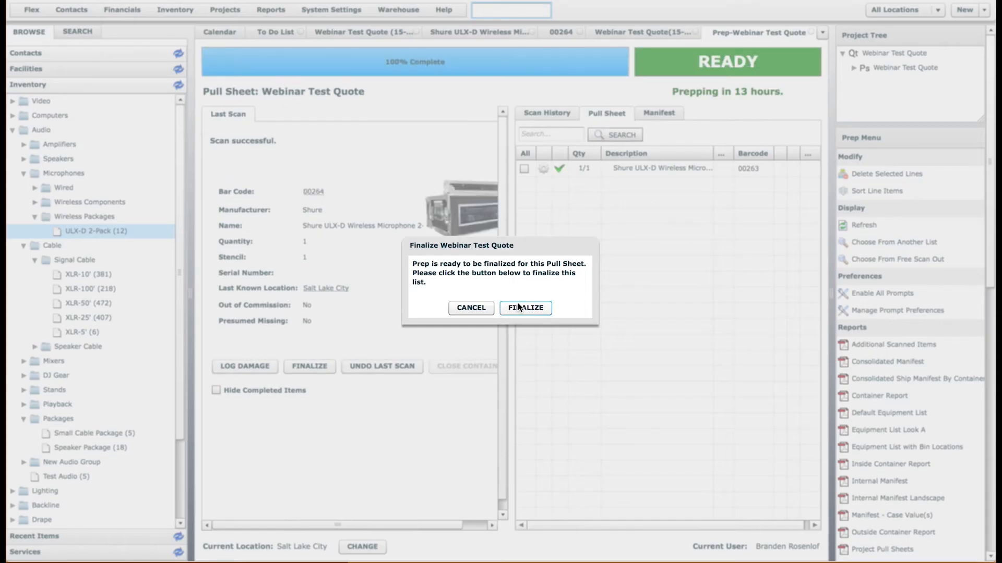
{"action": "left_click", "coordinate": [525, 307]}
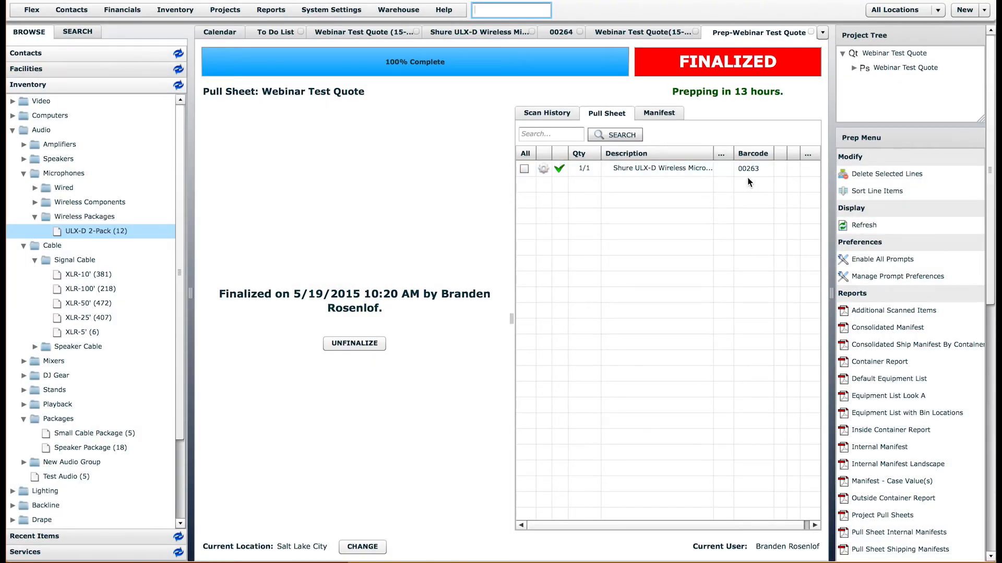
Review the contents of serial unit 00264 and compare them with the manifest on the prep screen.
{"action": "left_click", "coordinate": [563, 32]}
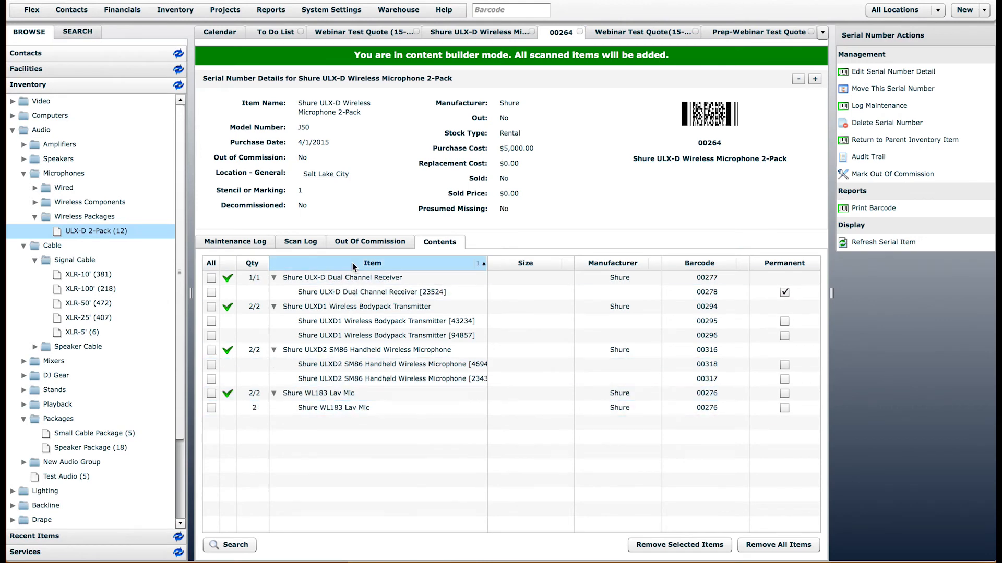
{"action": "left_click", "coordinate": [745, 33]}
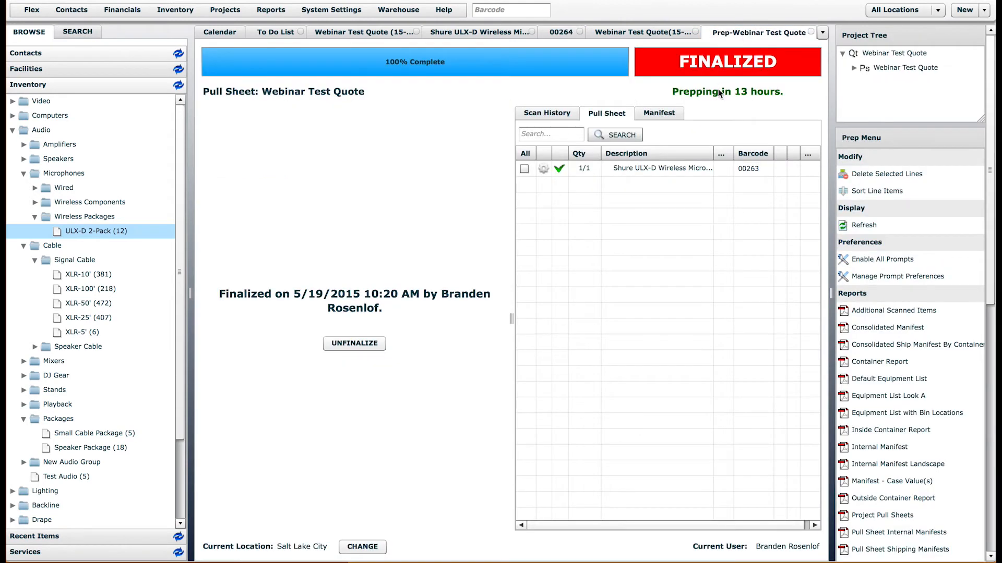
{"action": "left_click", "coordinate": [657, 113]}
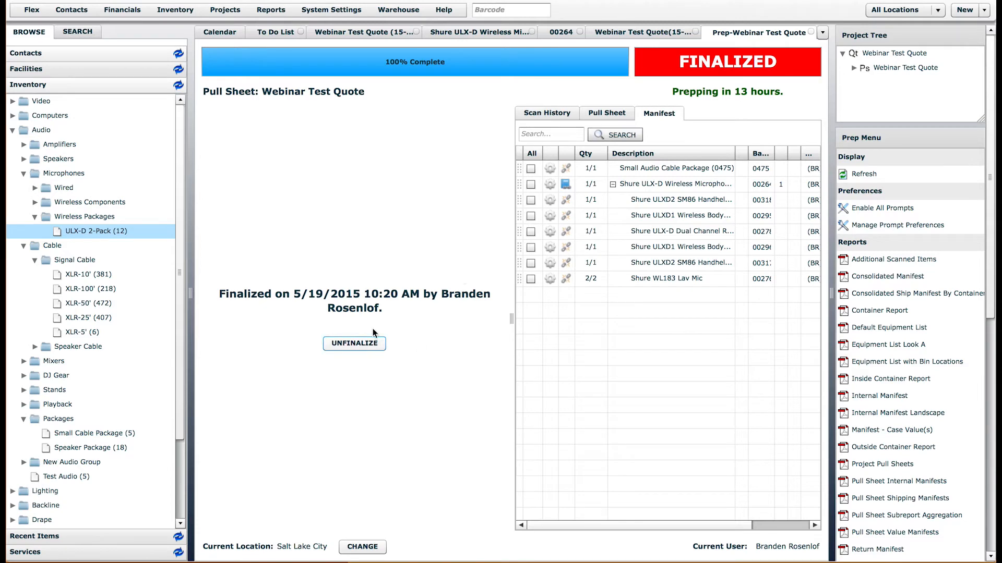
Open the Webinar Test Quote manifest's return screen, and enlarge the manifest list so the item descriptions and barcodes are readable.
{"action": "left_click", "coordinate": [876, 73]}
{"action": "double_click", "coordinate": [885, 77]}
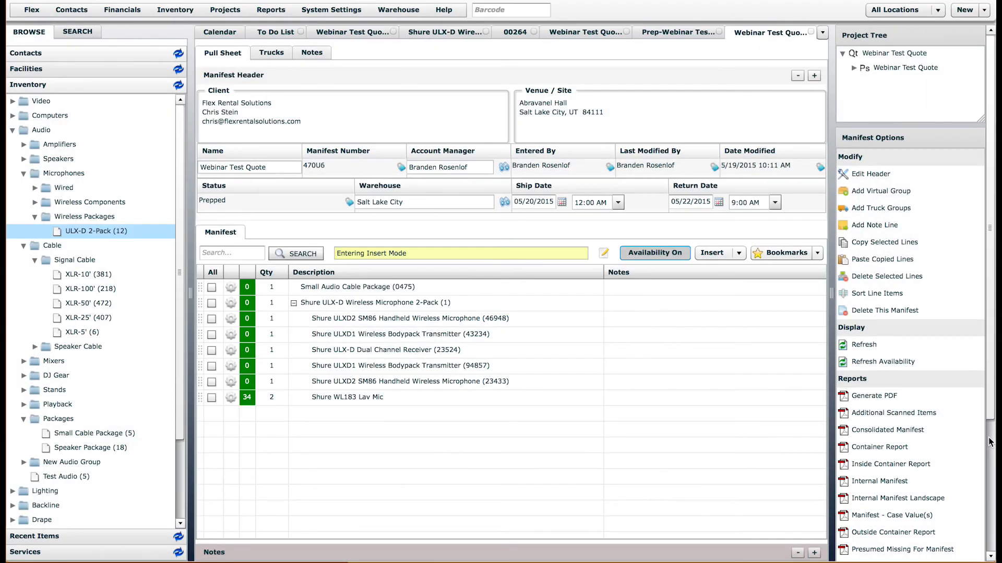
{"action": "left_click", "coordinate": [989, 439]}
{"action": "left_click", "coordinate": [892, 553]}
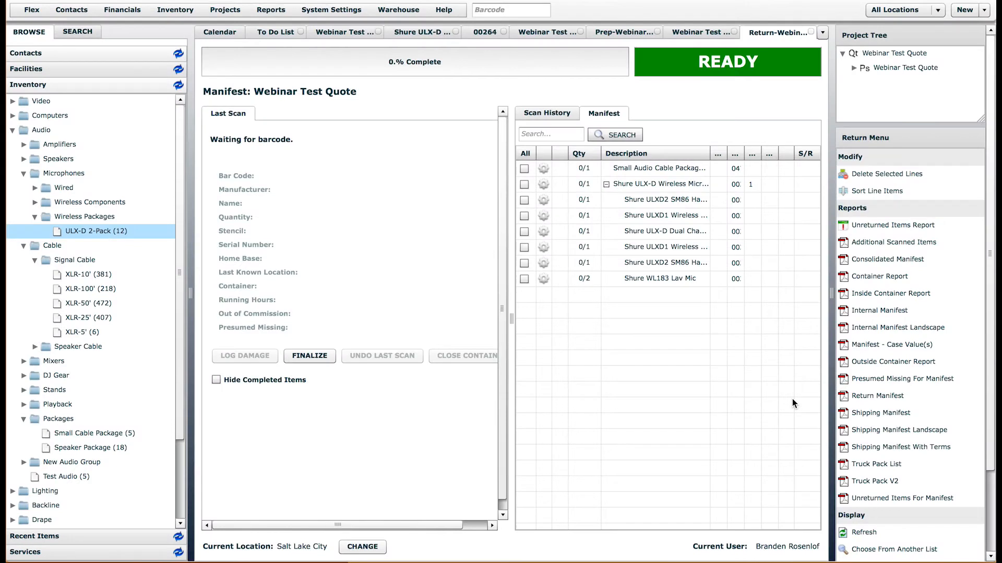
{"action": "left_click_drag", "start_coordinate": [512, 319], "coordinate": [442, 319]}
{"action": "left_click_drag", "start_coordinate": [709, 152], "coordinate": [717, 152]}
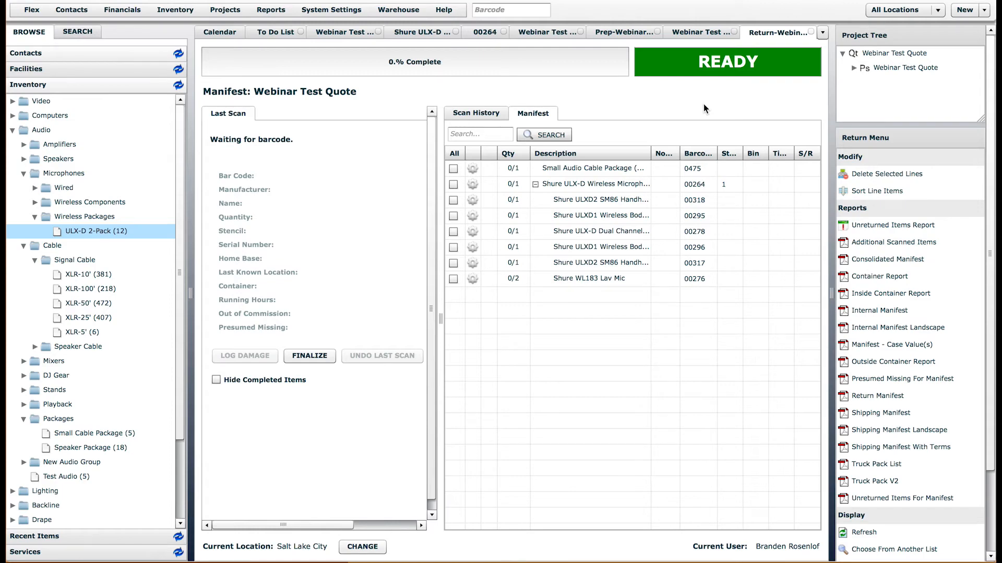
Return serial unit 00264 on the manifest by its barcode, and widen the Description column.
{"action": "type", "text": "00264"}
{"action": "key", "text": "Return"}
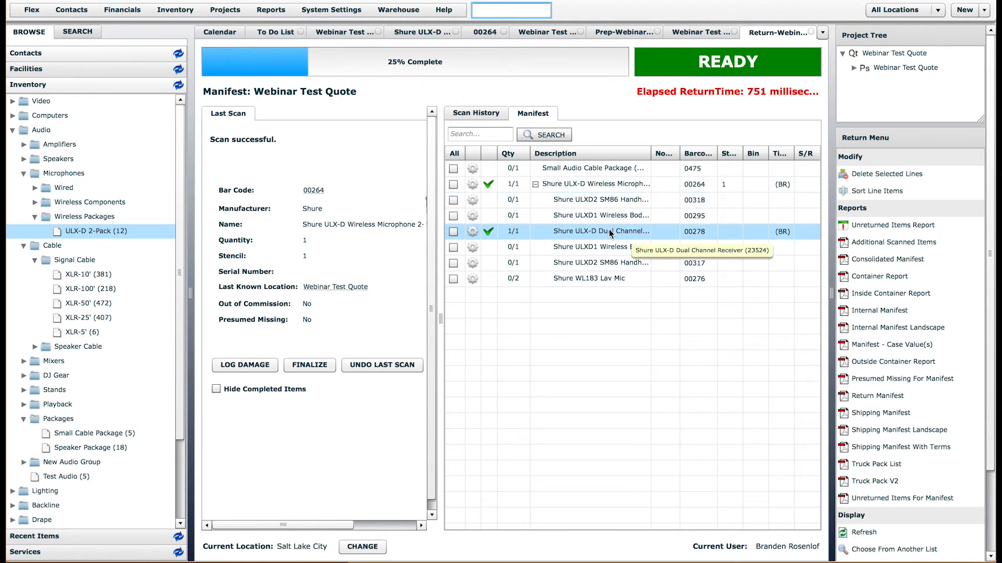
{"action": "left_click_drag", "start_coordinate": [651, 153], "coordinate": [682, 153]}
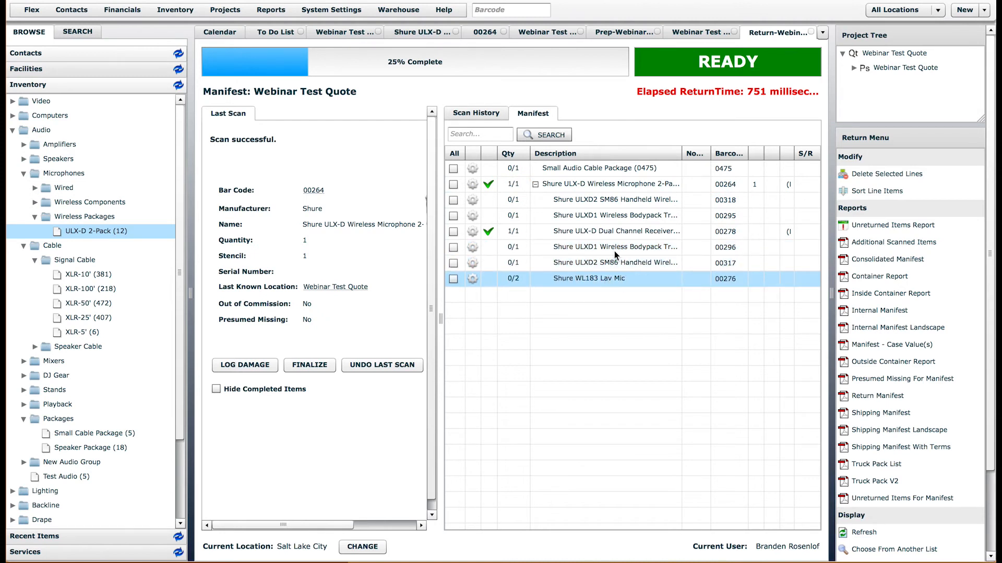
{"action": "left_click", "coordinate": [656, 342]}
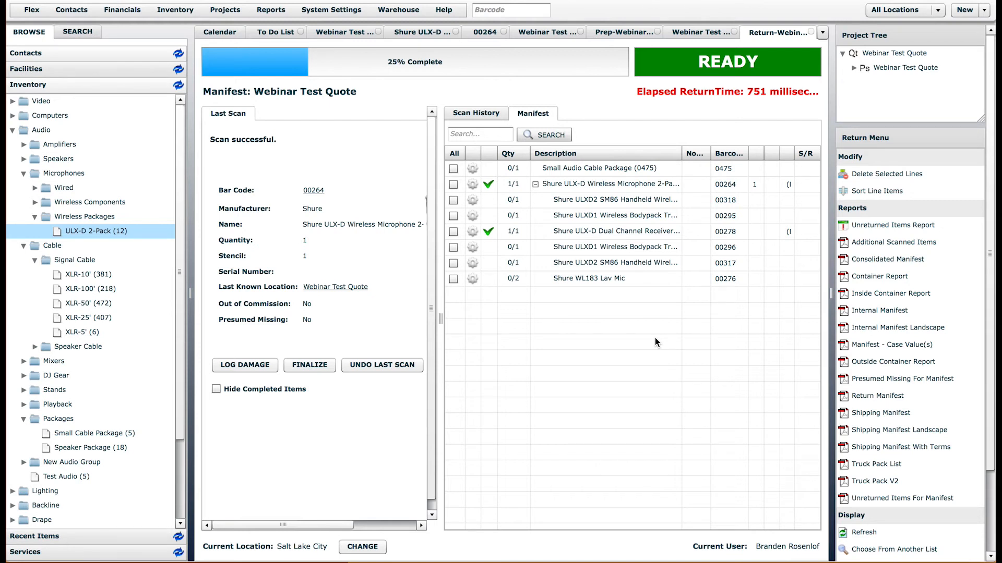
Return ULXD1 bodypack transmitters 00295 and 00296 and ULXD2 SM86 handheld microphones 00317 and 00318 by their barcodes.
{"action": "type", "text": "00295"}
{"action": "key", "text": "Return"}
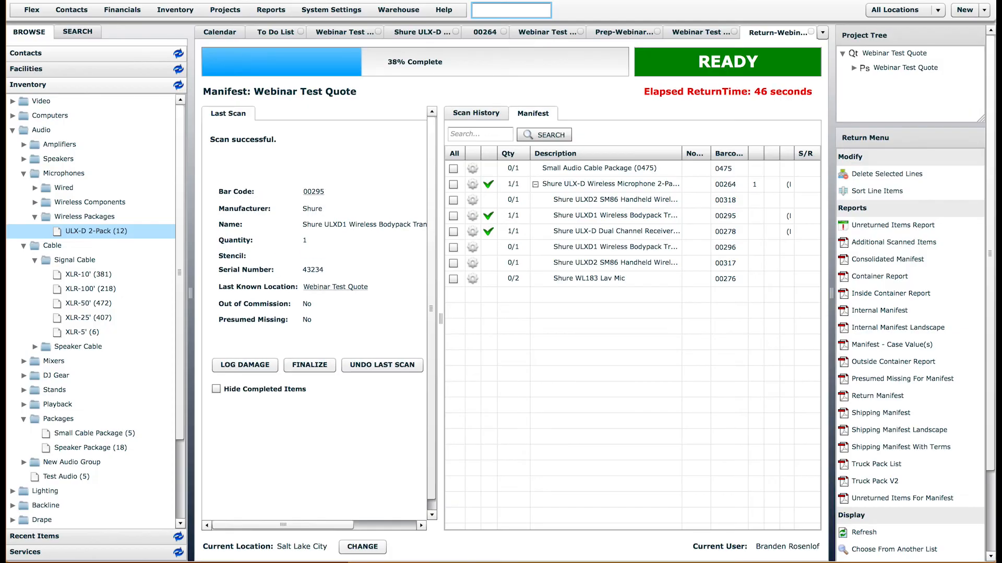
{"action": "type", "text": "00296"}
{"action": "key", "text": "Return"}
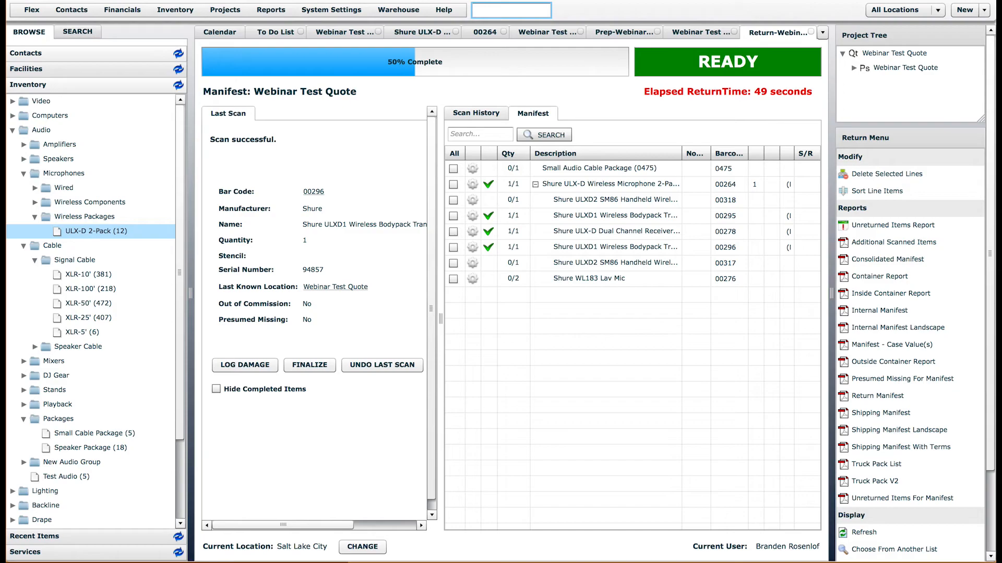
{"action": "type", "text": "00317"}
{"action": "key", "text": "Return"}
{"action": "type", "text": "00318"}
{"action": "key", "text": "Return"}
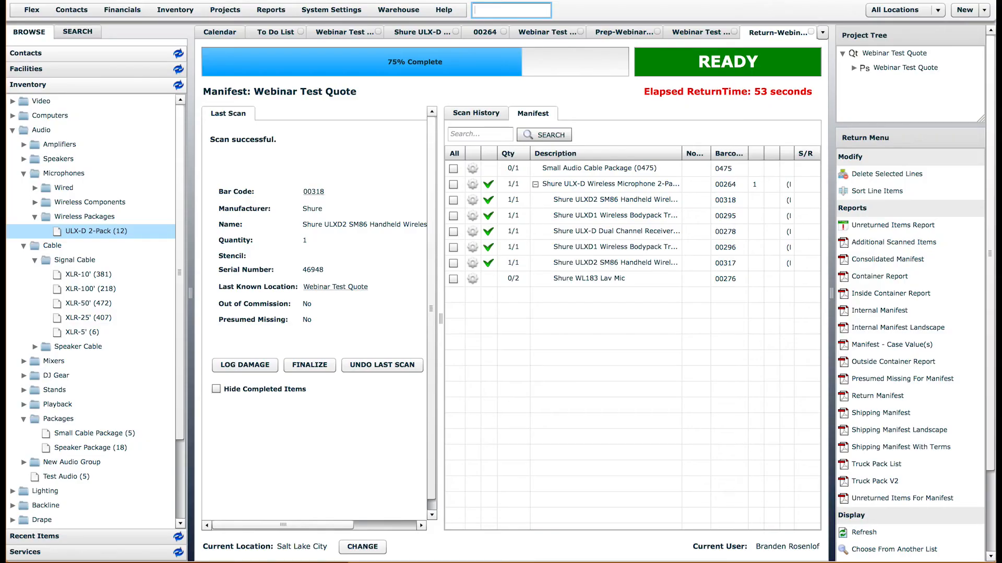
Return a quantity of 2 Shure WL183 Lav Mics on the manifest.
{"action": "double_click", "coordinate": [597, 280]}
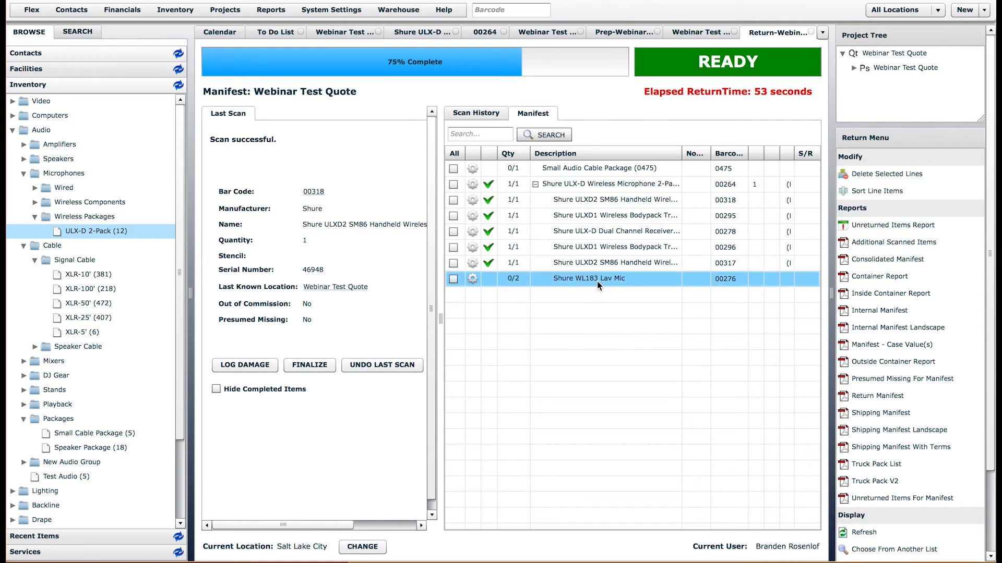
{"action": "type", "text": "2"}
{"action": "key", "text": "Return"}
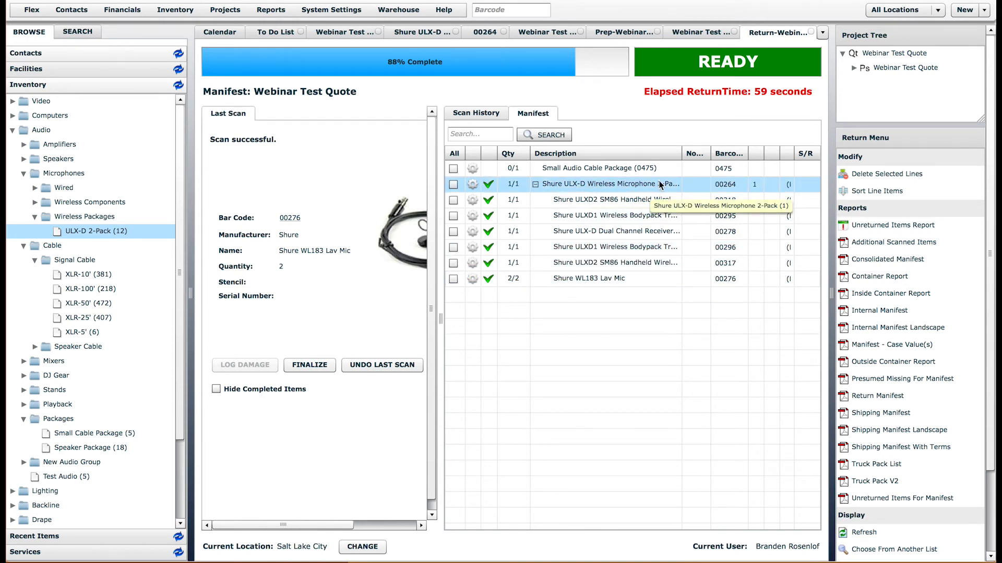
Close and reopen serial unit 00264 from the ULX-D 2-Pack's serial numbers, and compare its contents with the return manifest.
{"action": "left_click", "coordinate": [503, 32]}
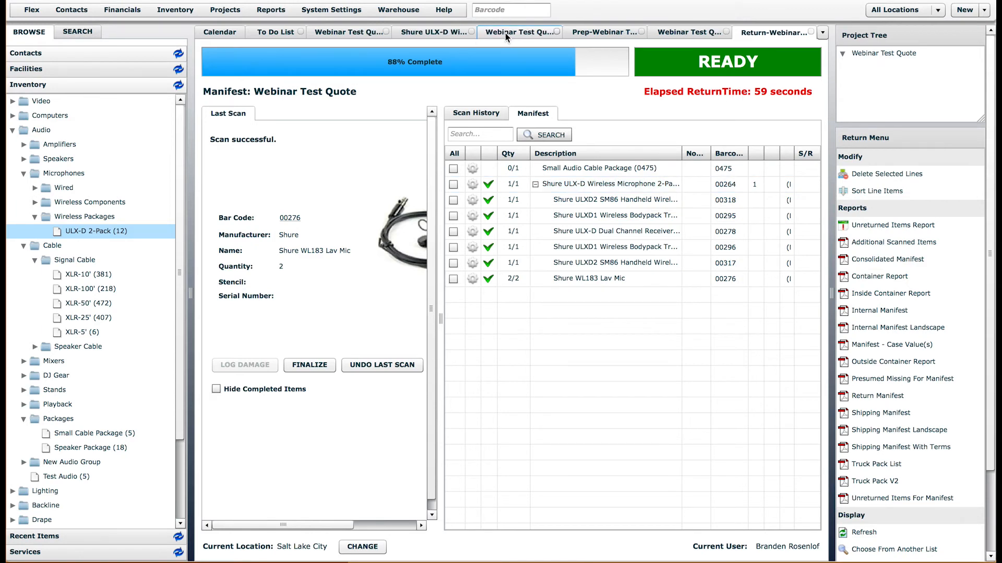
{"action": "left_click", "coordinate": [438, 33]}
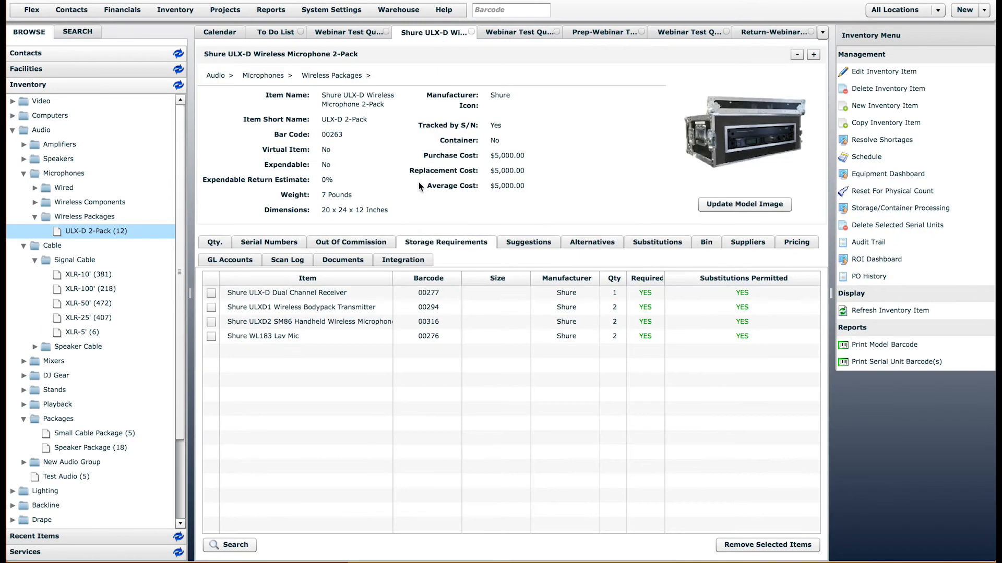
{"action": "left_click", "coordinate": [268, 242]}
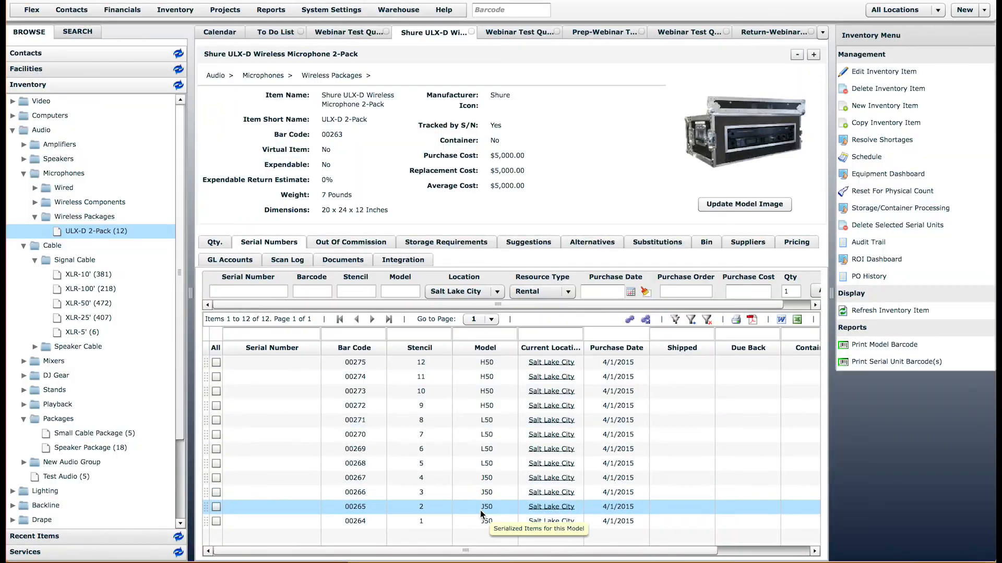
{"action": "left_click", "coordinate": [348, 522]}
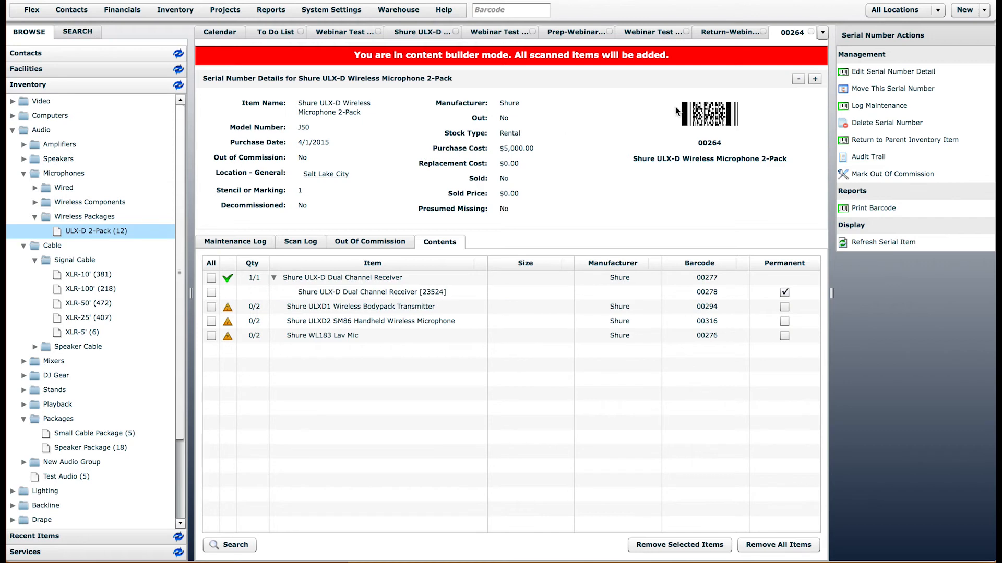
{"action": "left_click", "coordinate": [730, 32]}
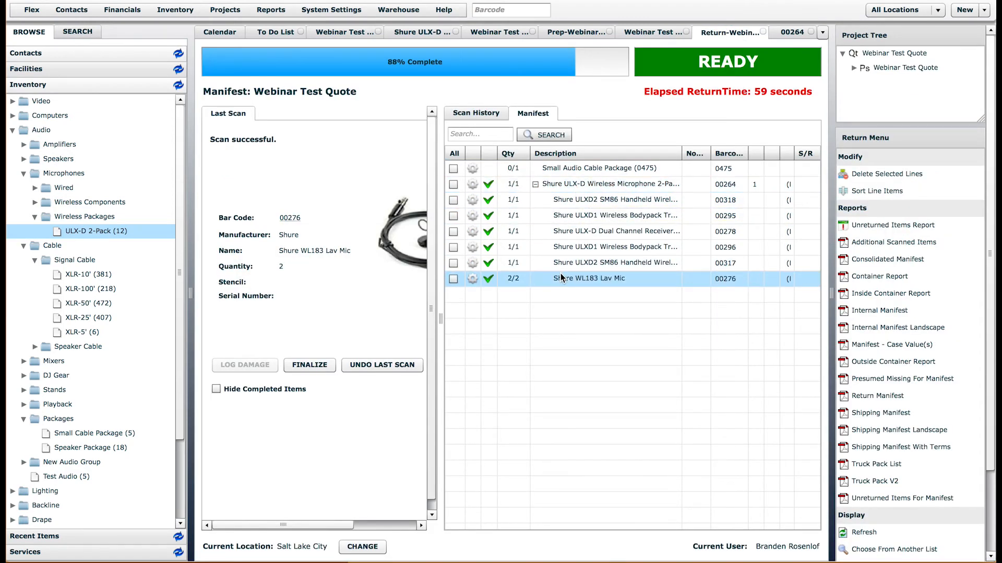
{"action": "left_click", "coordinate": [567, 186]}
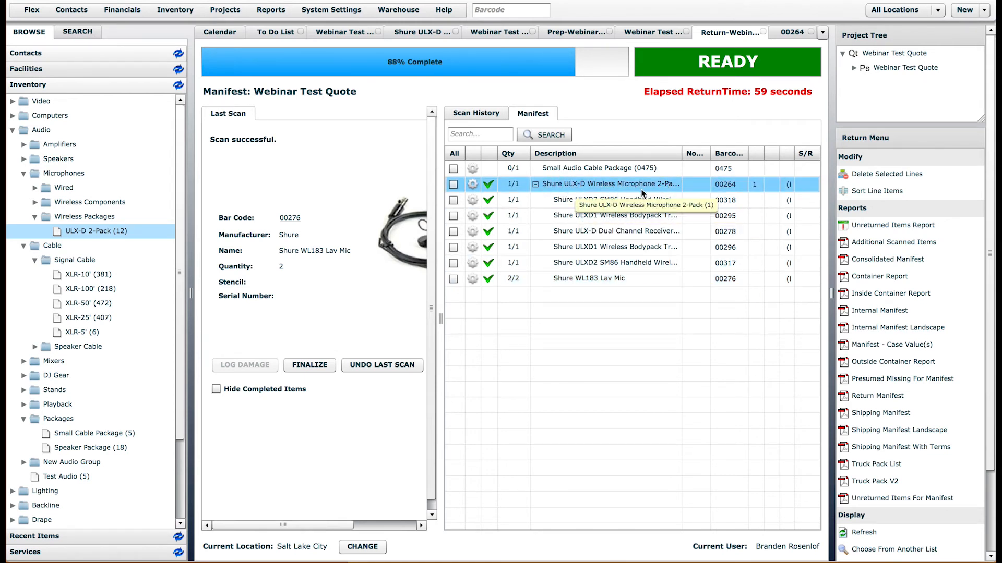
Add bodypack transmitters 00295 and 00296 and handheld microphones 00317 and 00318 back to the contents of serial unit 00264.
{"action": "left_click", "coordinate": [797, 31]}
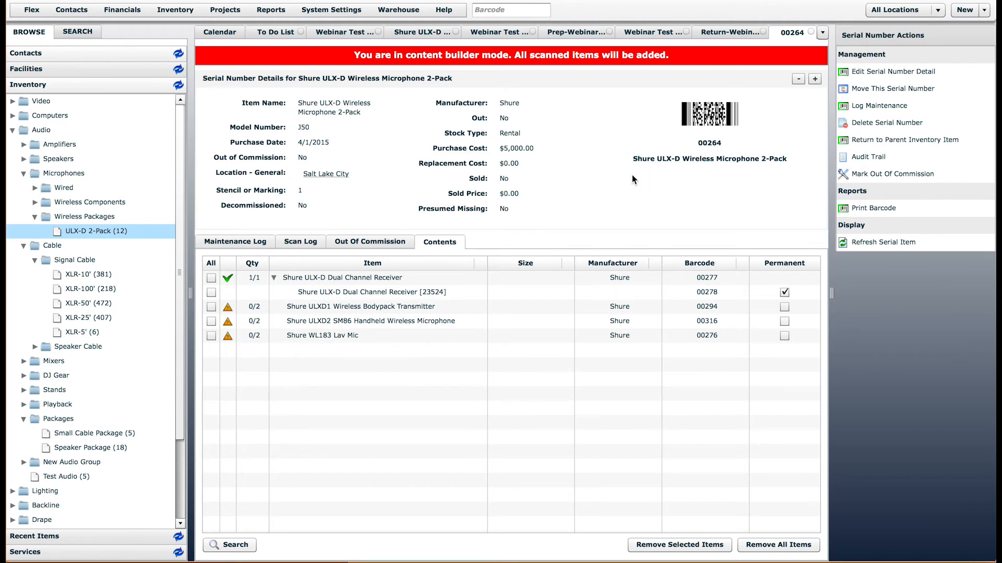
{"action": "type", "text": "00295"}
{"action": "key", "text": "Return"}
{"action": "type", "text": "00296"}
{"action": "key", "text": "Return"}
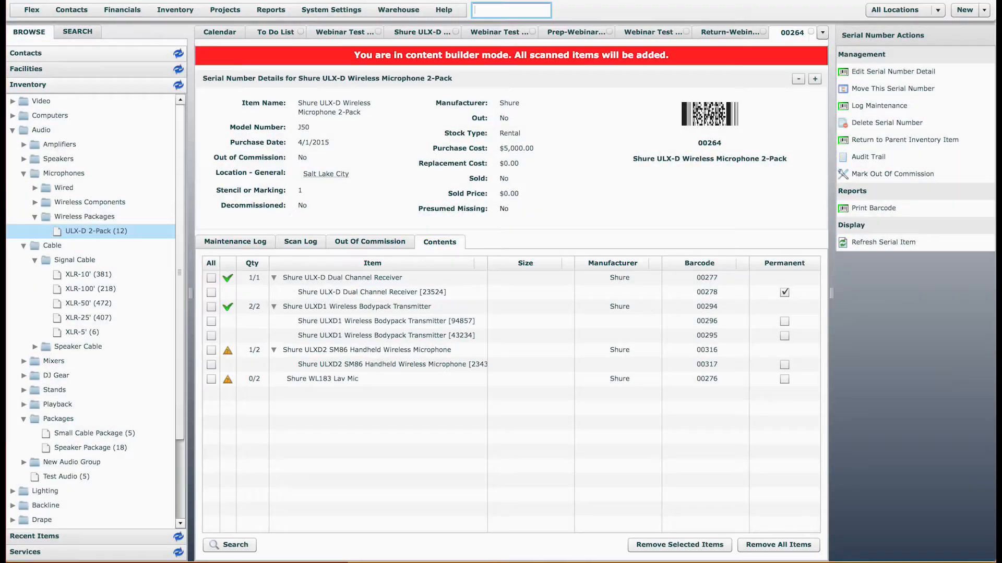
{"action": "type", "text": "00317"}
{"action": "key", "text": "Return"}
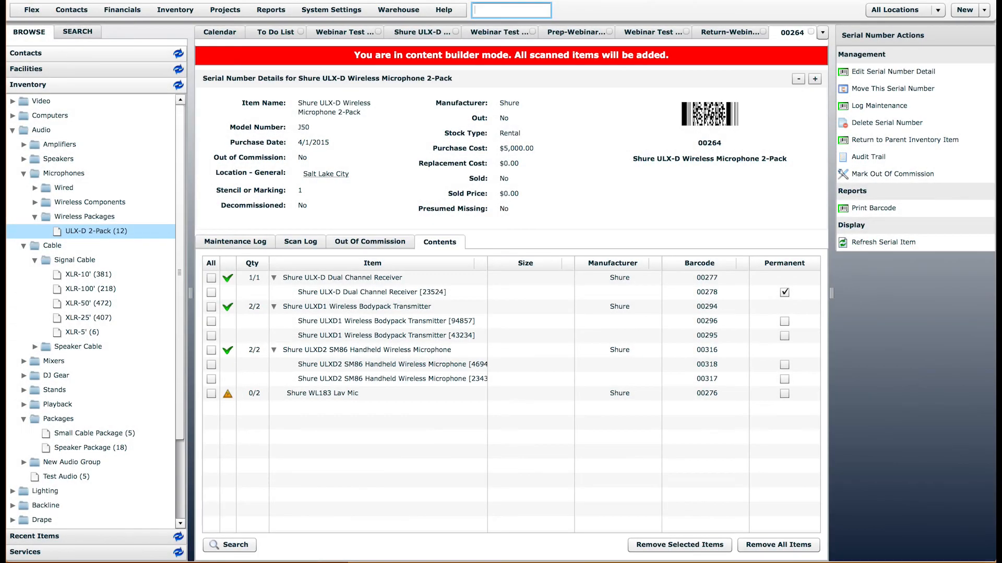
Add a quantity of 2 Shure WL183 Lav Mics, barcode 00276, to the contents of serial unit 00264.
{"action": "left_click", "coordinate": [332, 396]}
{"action": "double_click", "coordinate": [331, 396]}
{"action": "key", "text": "Return"}
{"action": "key", "text": "Return"}
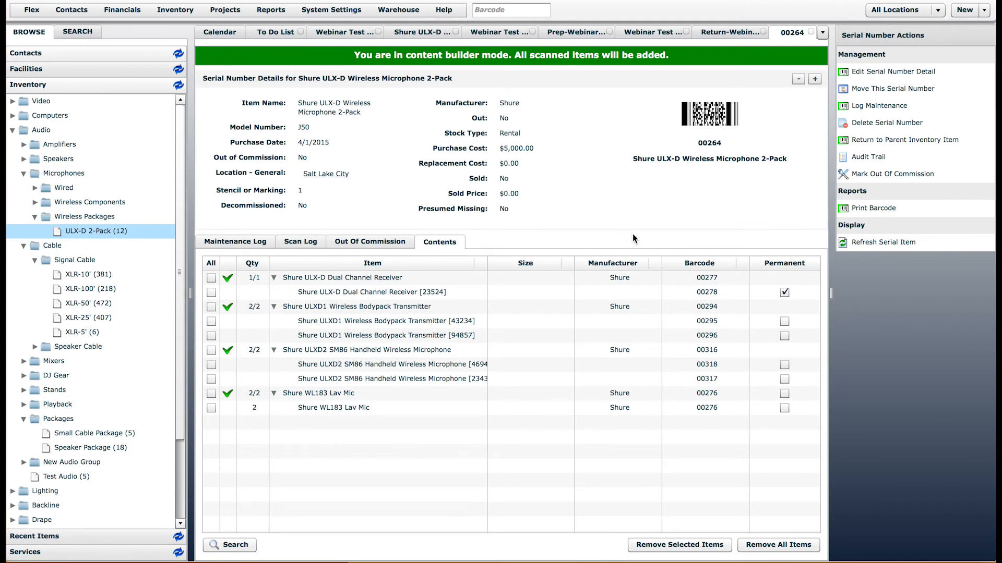
Open the Free Scan In screen for returning scanned items to available inventory.
{"action": "left_click", "coordinate": [391, 10]}
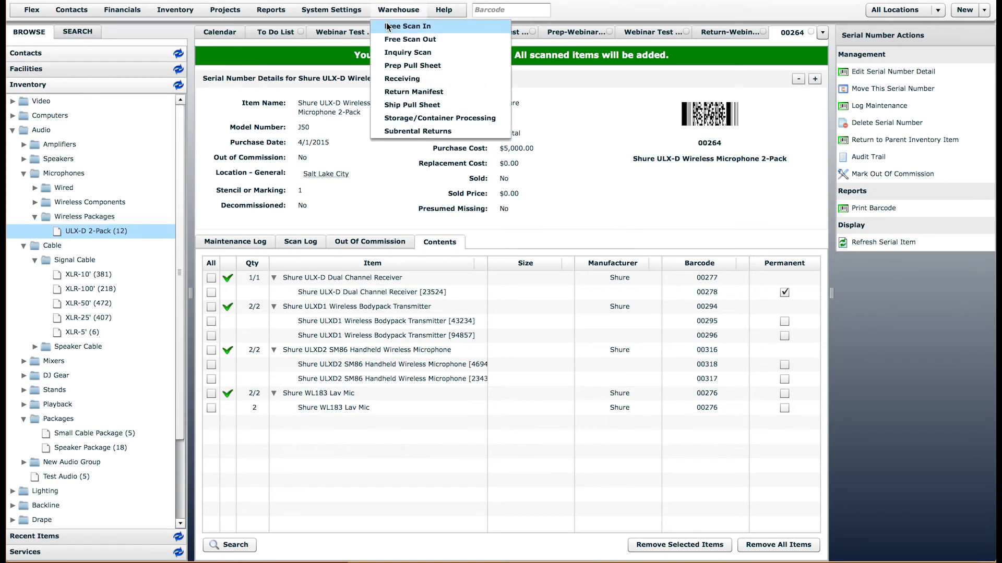
{"action": "left_click", "coordinate": [387, 26]}
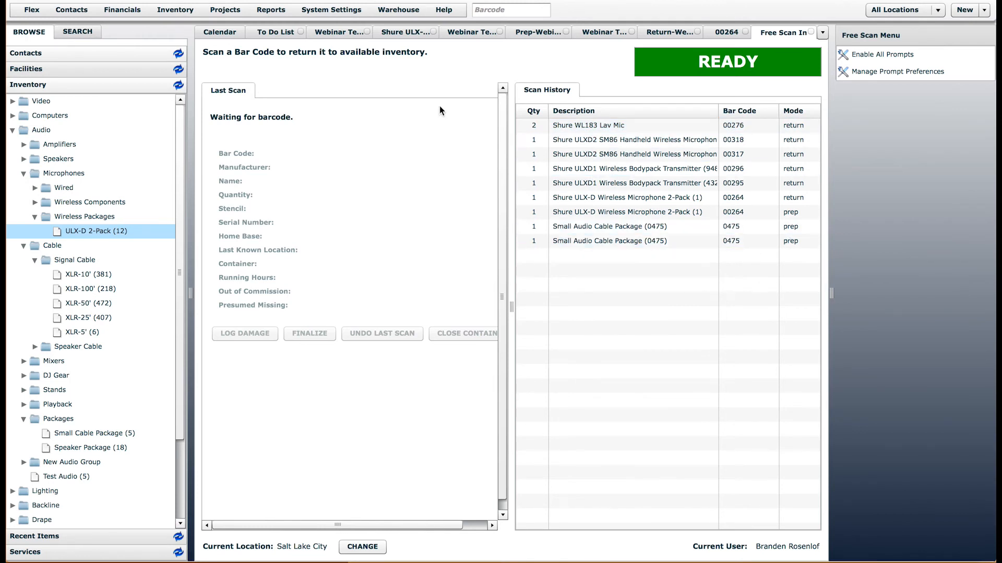
Look up barcode 00264 from the calendar, review the serial unit's contents, and close its details.
{"action": "left_click", "coordinate": [218, 32]}
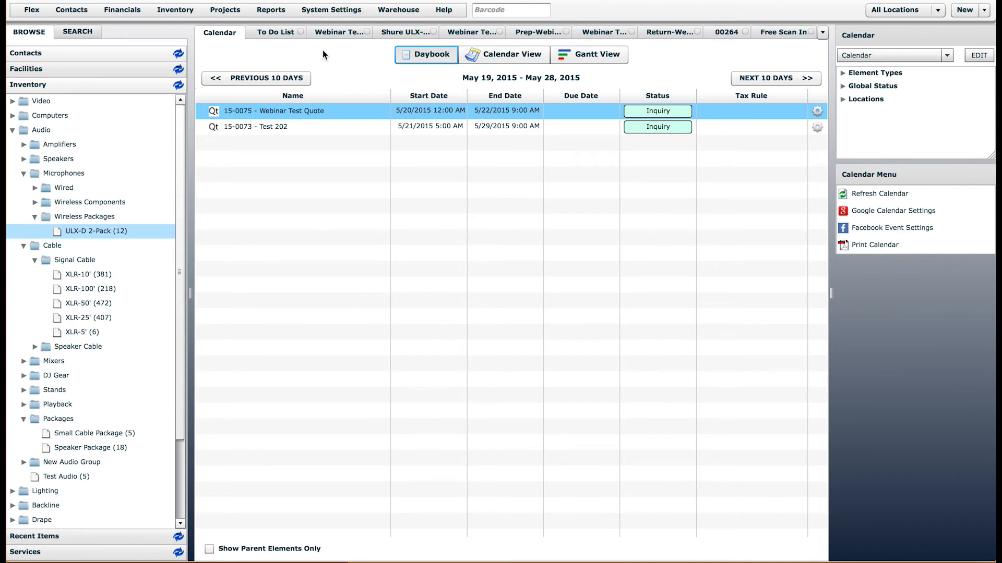
{"action": "type", "text": "00264"}
{"action": "key", "text": "Return"}
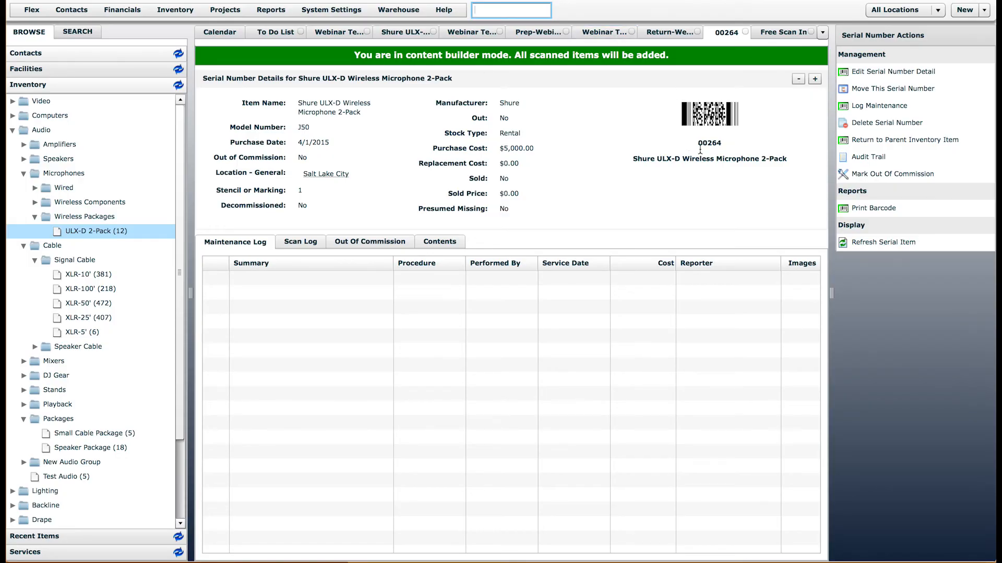
{"action": "left_click_drag", "start_coordinate": [697, 142], "coordinate": [734, 146]}
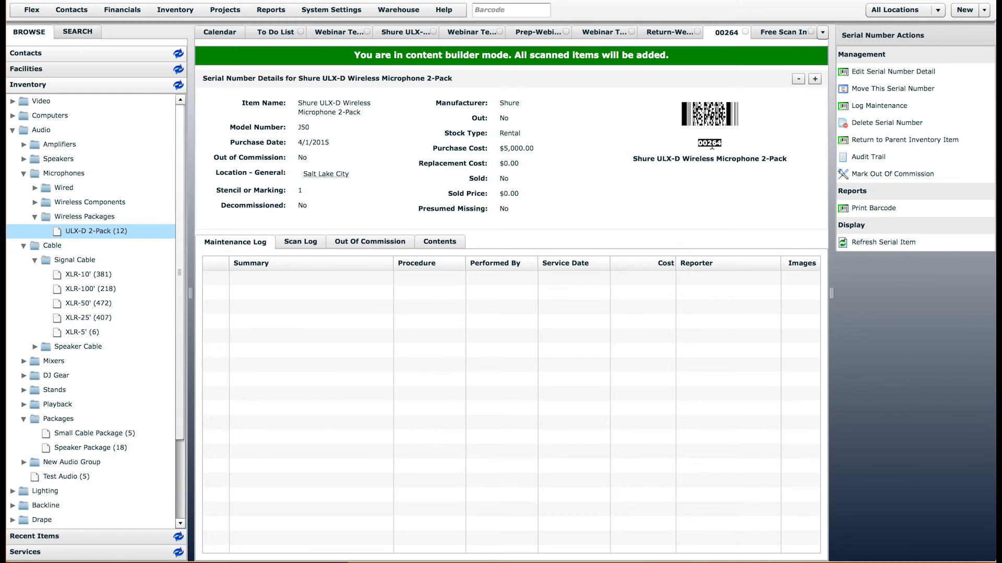
{"action": "left_click", "coordinate": [452, 239]}
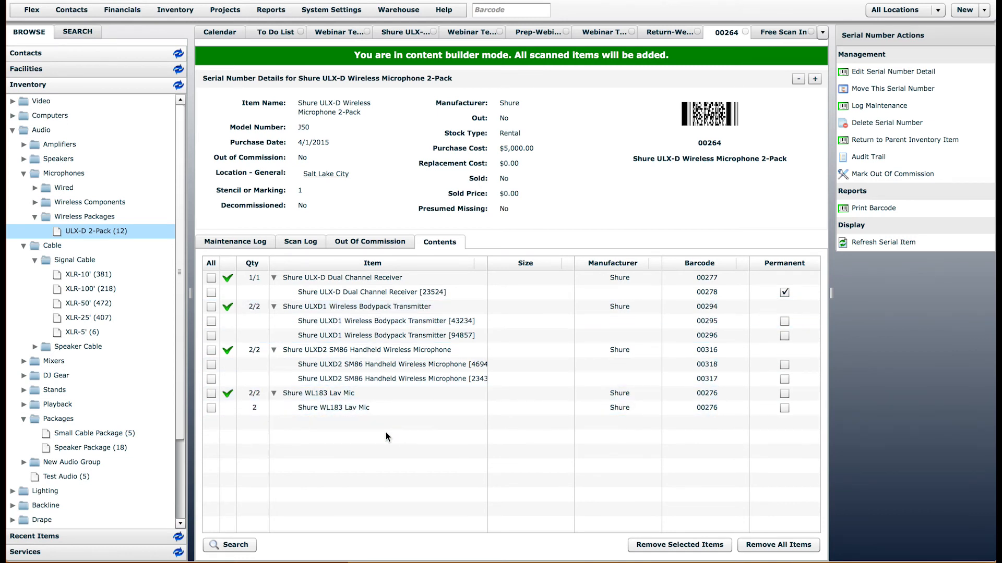
{"action": "left_click", "coordinate": [306, 311]}
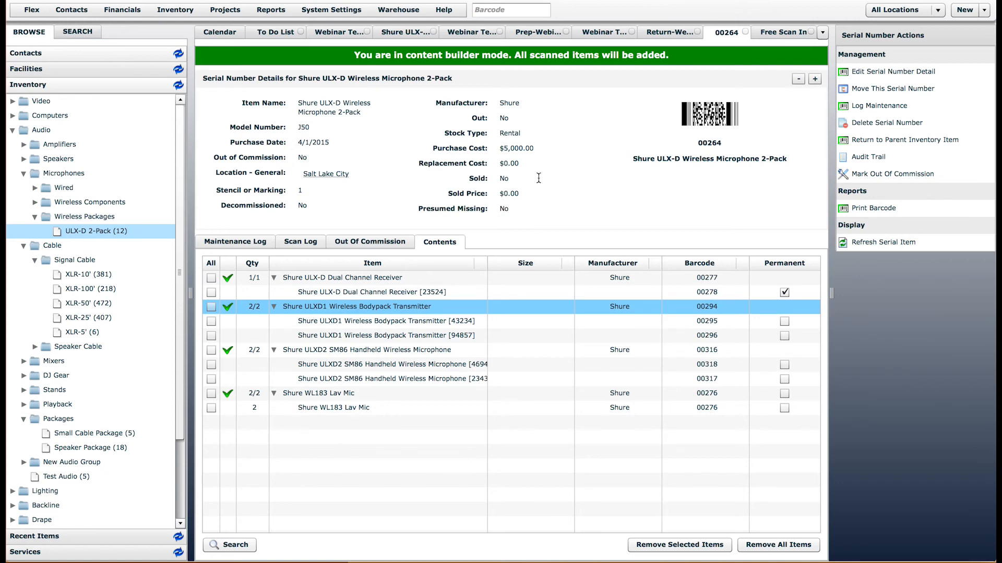
{"action": "left_click", "coordinate": [745, 32]}
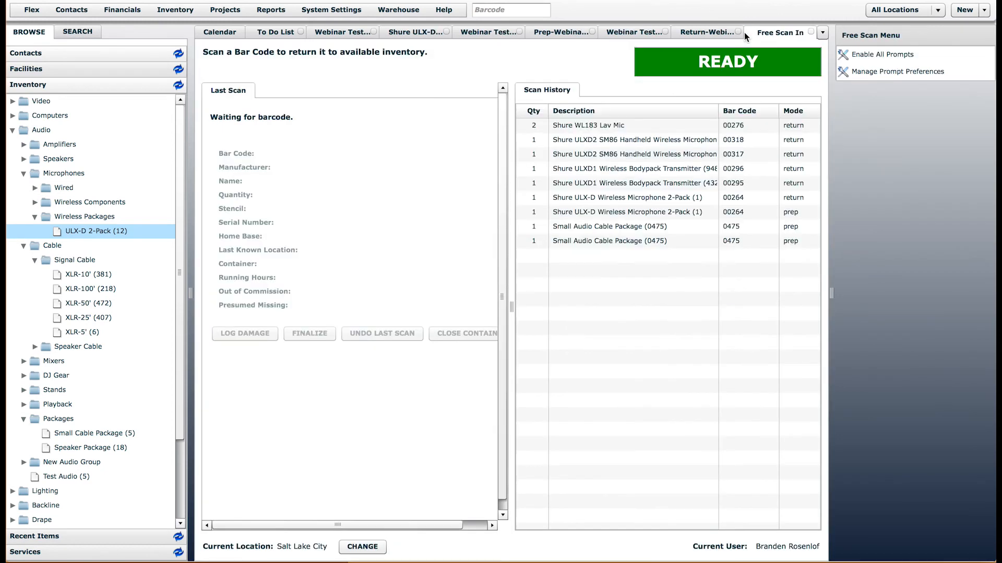
Open the VL3500 Wash inventory item from the Intelligent Lighting group under Lighting.
{"action": "left_click_drag", "start_coordinate": [182, 305], "coordinate": [182, 382]}
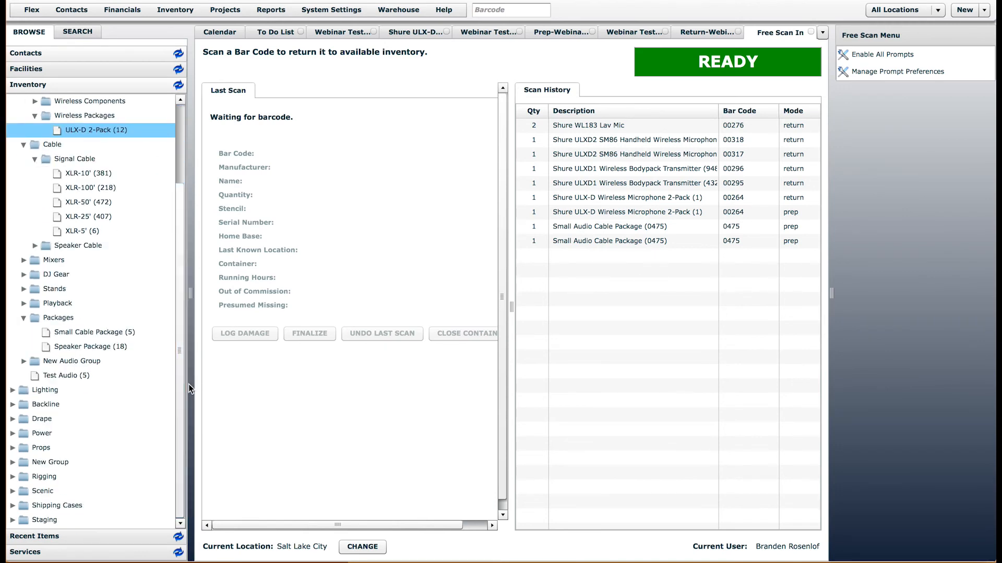
{"action": "left_click", "coordinate": [12, 390]}
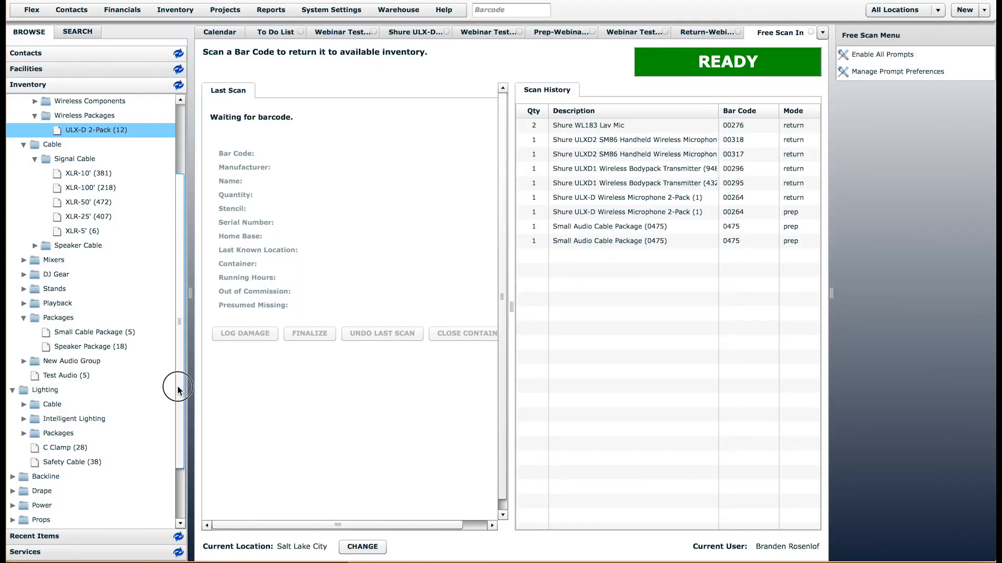
{"action": "scroll", "coordinate": [177, 385], "scroll_direction": "down", "scroll_amount": 2}
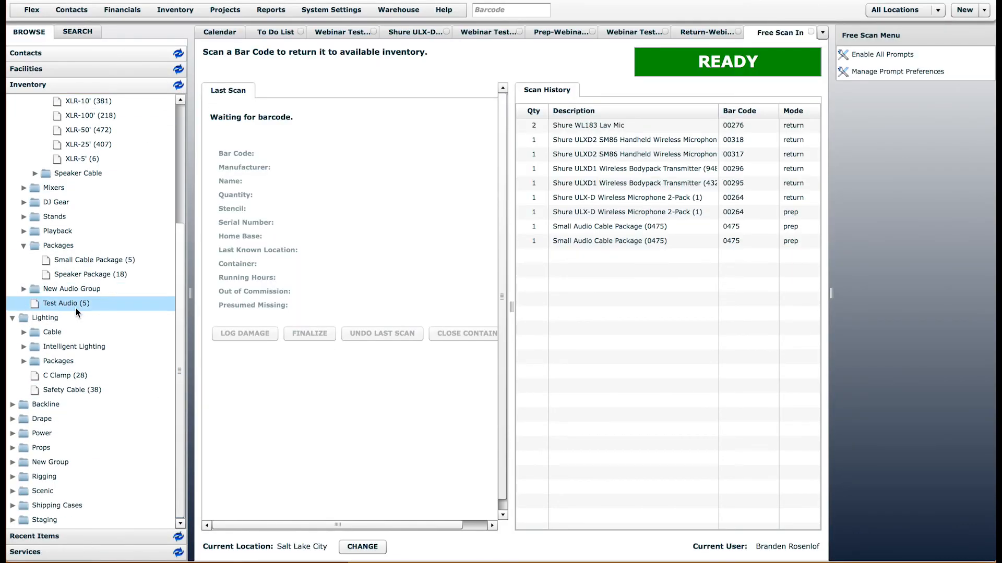
{"action": "left_click", "coordinate": [24, 346]}
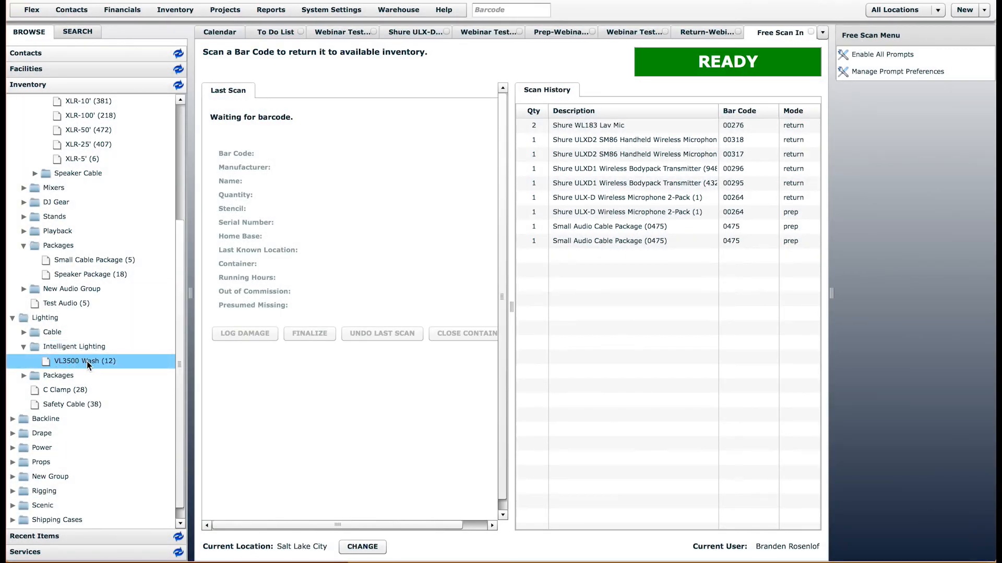
{"action": "scroll", "coordinate": [179, 375], "scroll_direction": "down", "scroll_amount": 1}
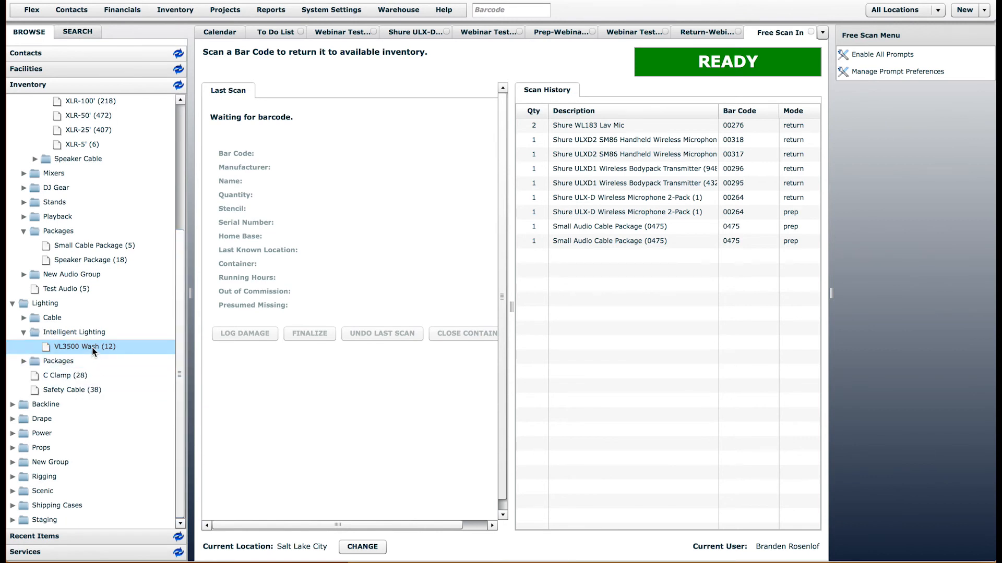
{"action": "double_click", "coordinate": [65, 349]}
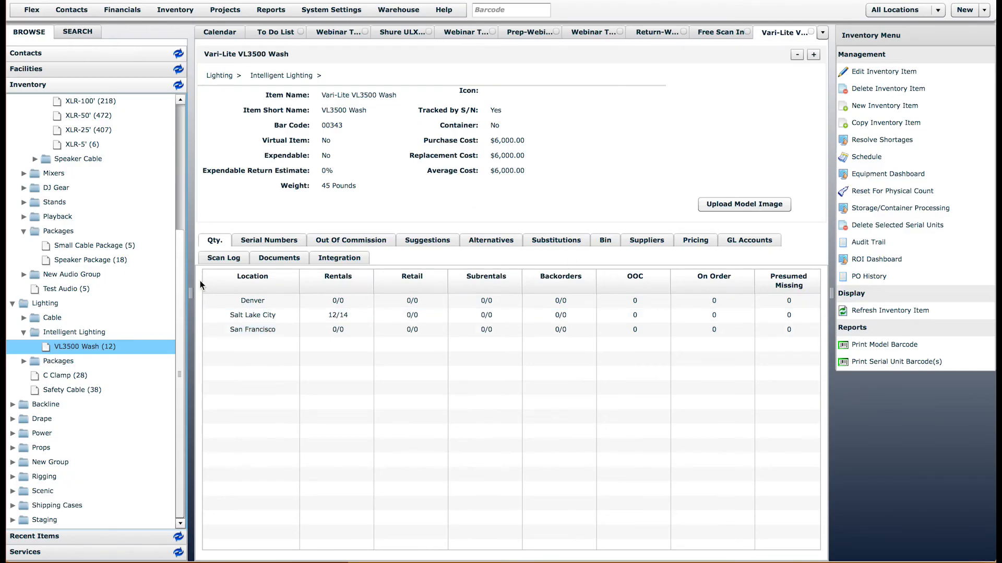
Open the VL3500 Case from the Shipping Cases group and check its structure preset without saving any edits.
{"action": "left_click", "coordinate": [13, 506]}
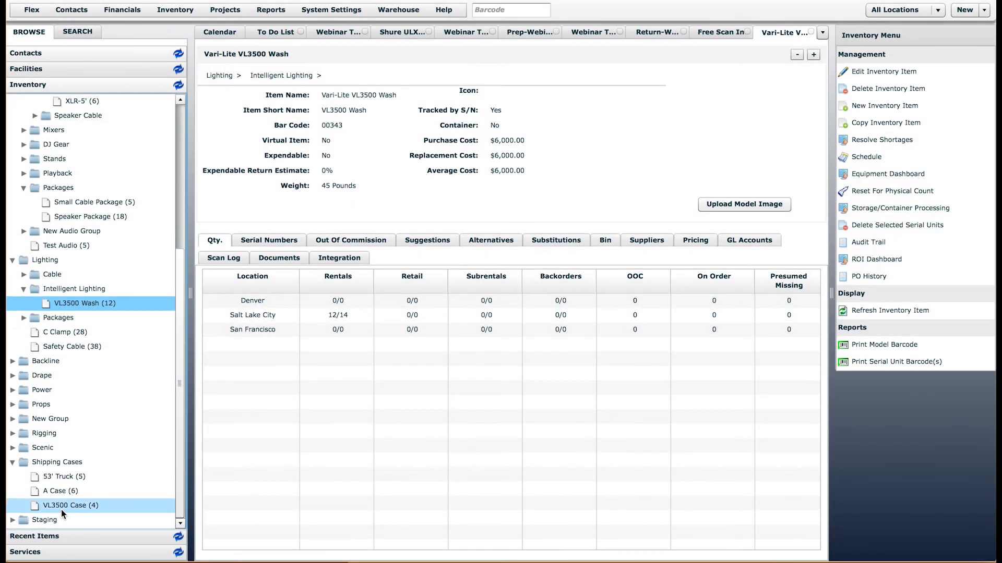
{"action": "left_click", "coordinate": [64, 509]}
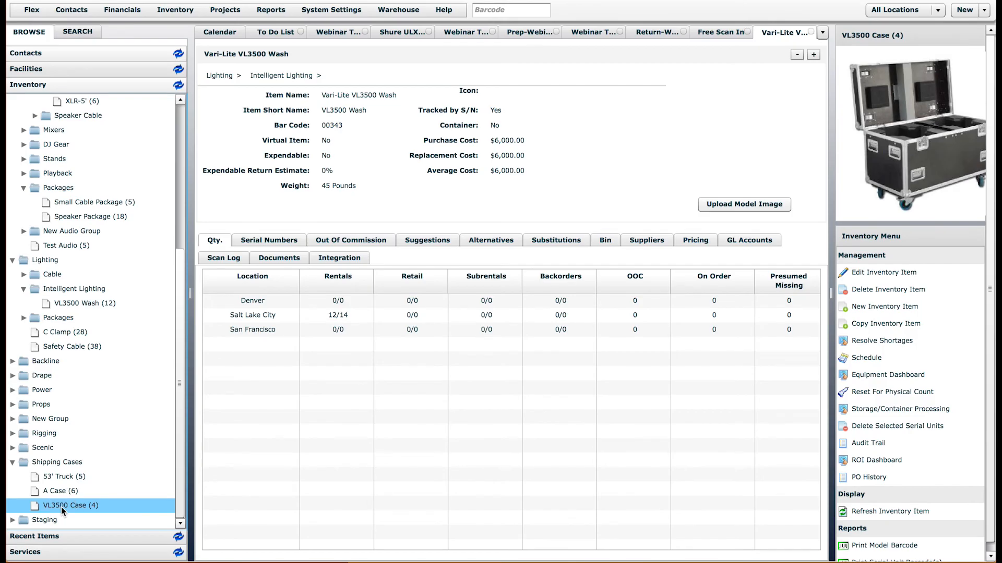
{"action": "double_click", "coordinate": [61, 507]}
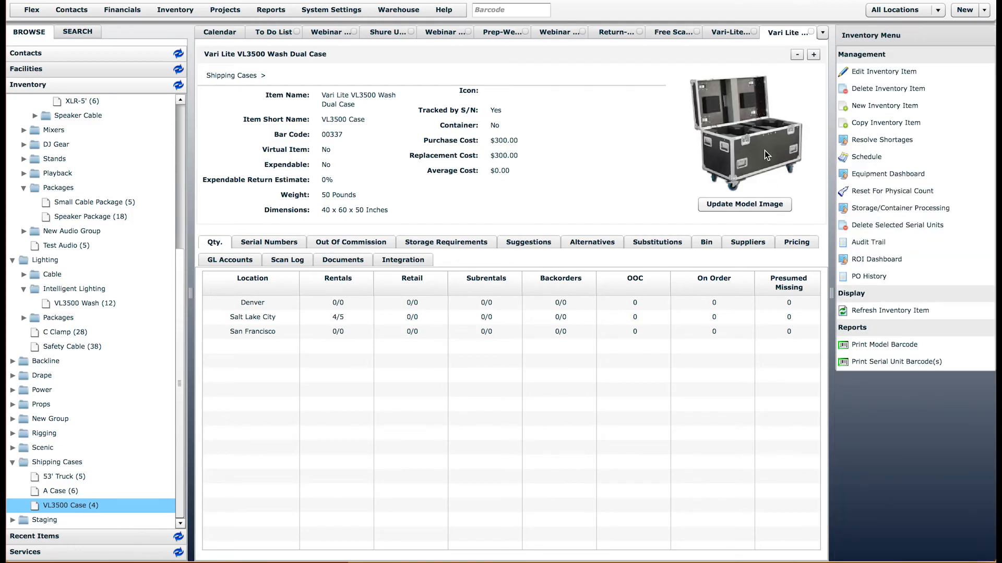
{"action": "left_click", "coordinate": [870, 69]}
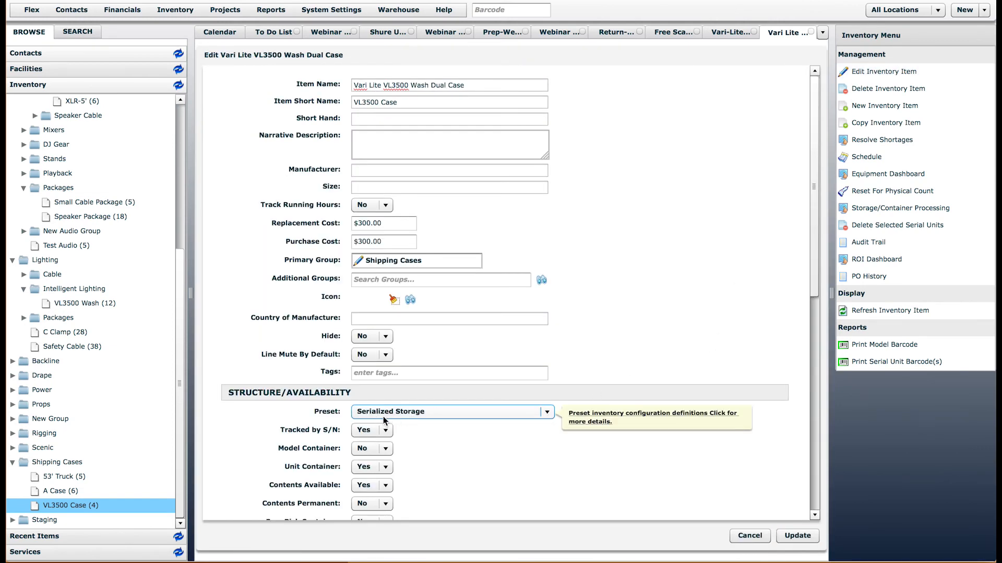
{"action": "left_click", "coordinate": [750, 536]}
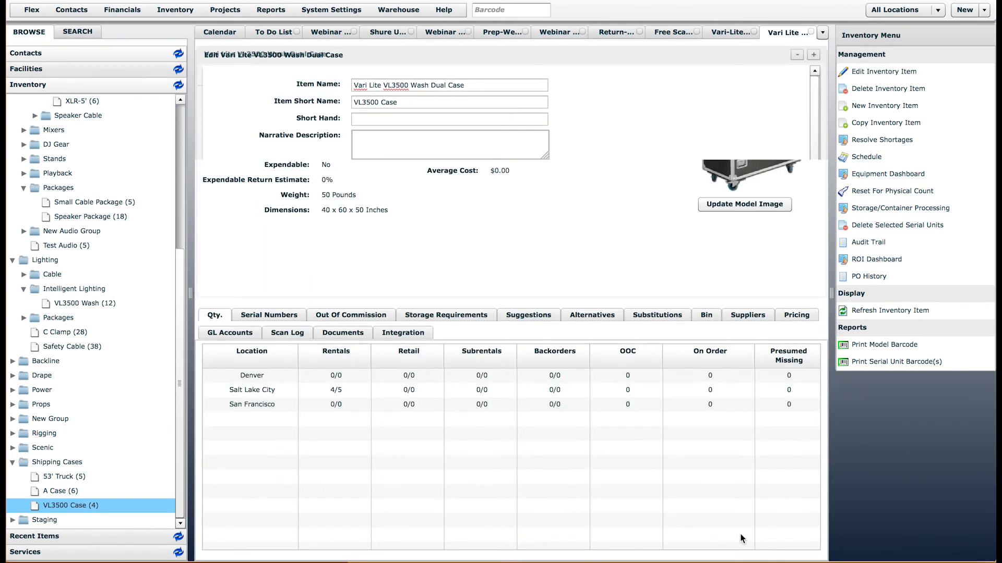
Review the VL3500 Case's storage requirements for the Vari-Lite VL3500 Wash, C Clamp and Safety Cable.
{"action": "left_click", "coordinate": [477, 243]}
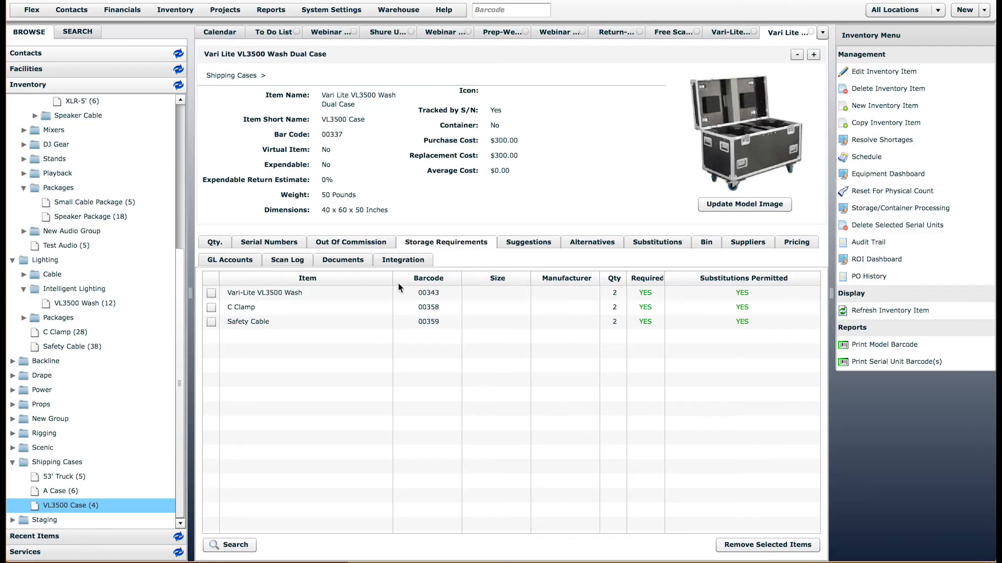
{"action": "left_click", "coordinate": [271, 295]}
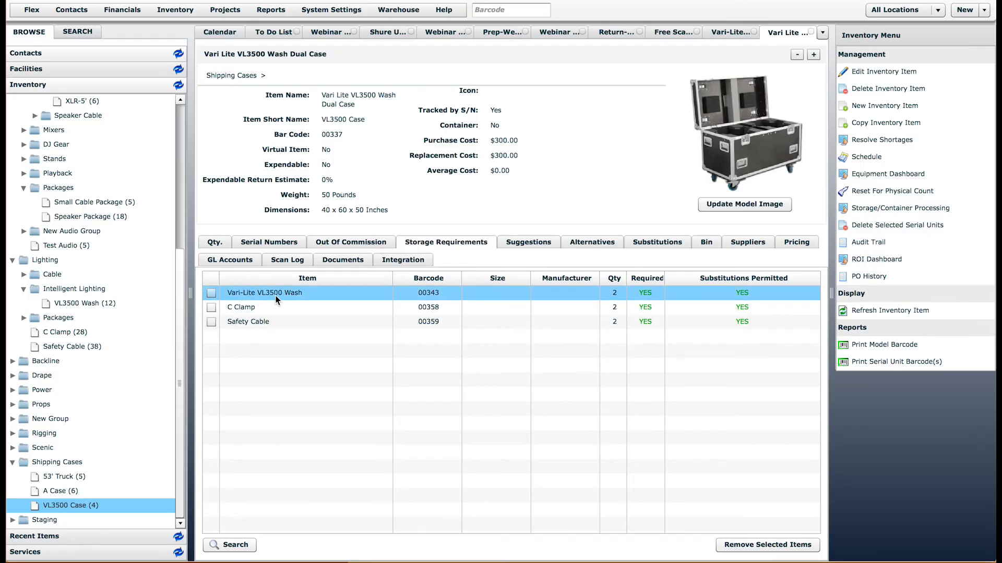
{"action": "left_click", "coordinate": [265, 307]}
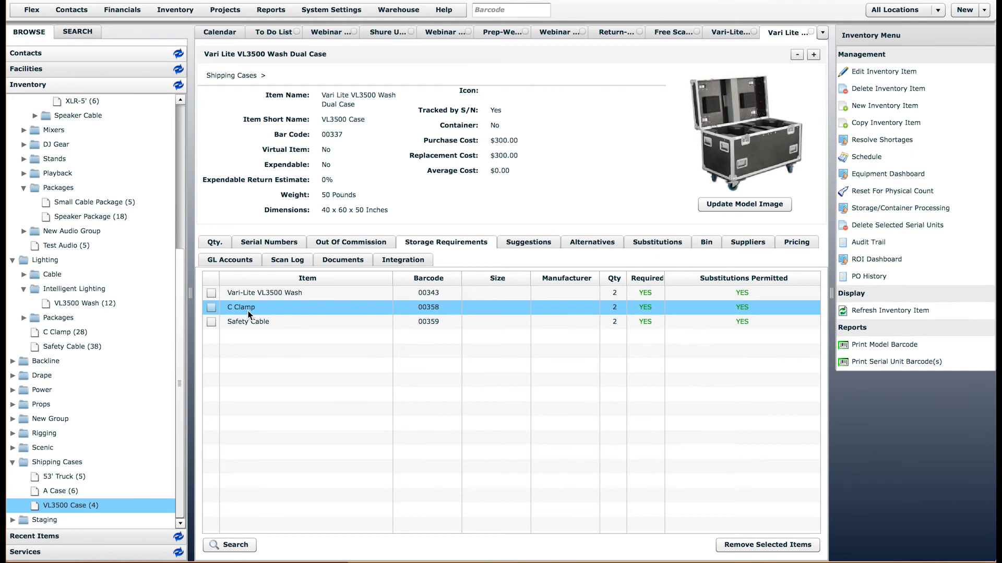
{"action": "left_click", "coordinate": [248, 322]}
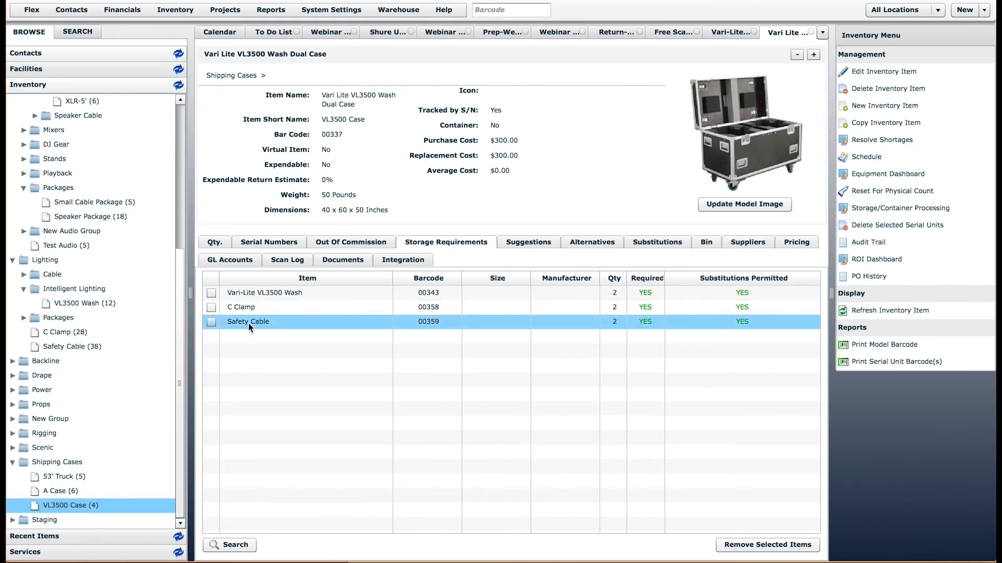
{"action": "left_click", "coordinate": [607, 323]}
{"action": "left_click", "coordinate": [605, 347]}
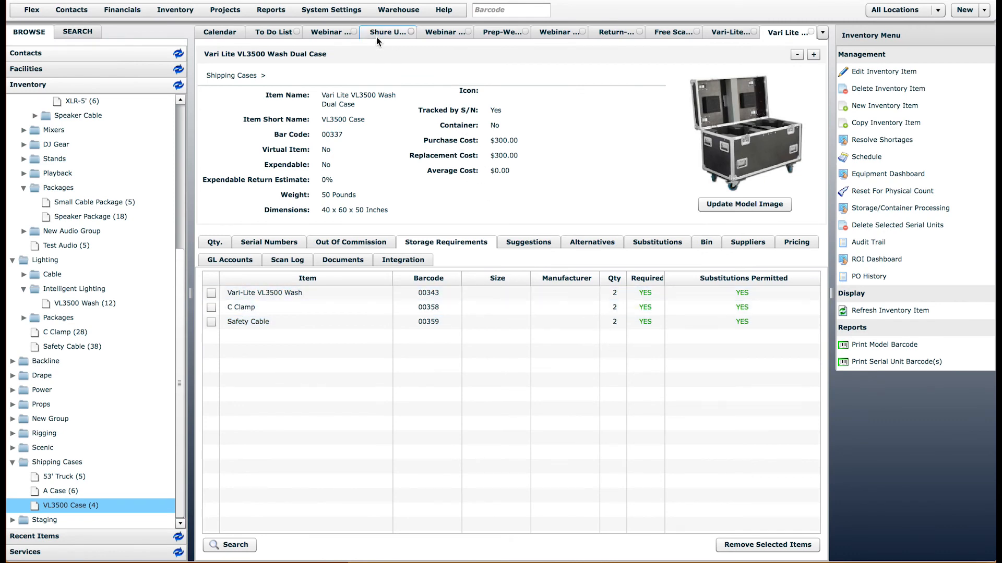
Add a quantity of 2 VL3500 Wash fixtures to the Webinar Test Quote.
{"action": "left_click", "coordinate": [321, 33]}
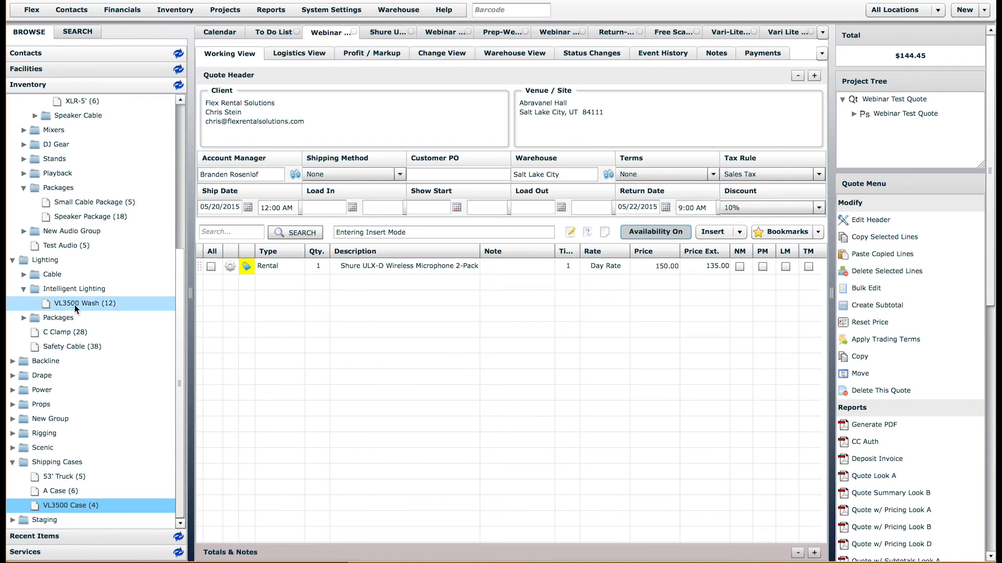
{"action": "left_click_drag", "start_coordinate": [74, 303], "coordinate": [307, 302]}
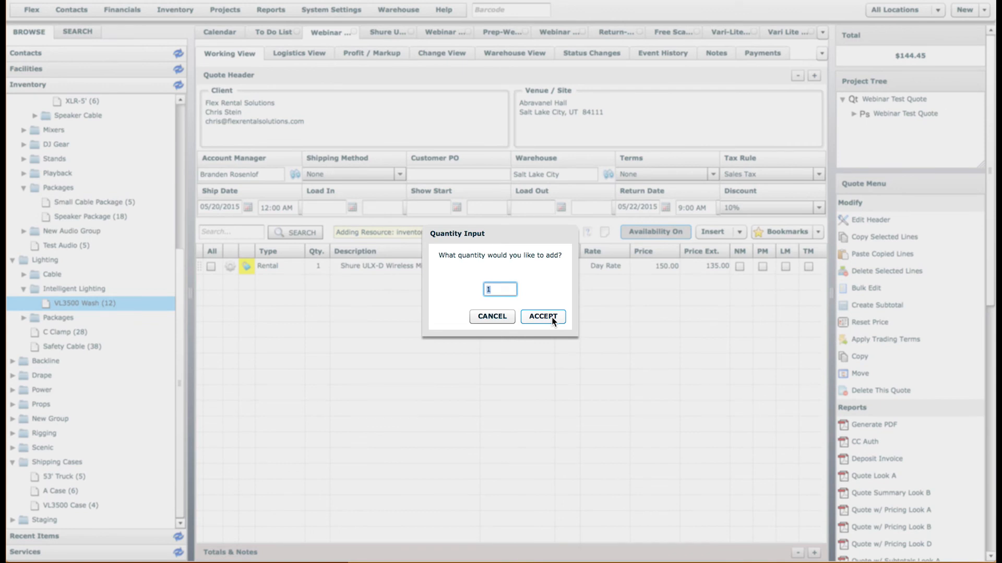
{"action": "type", "text": "2"}
{"action": "key", "text": "Return"}
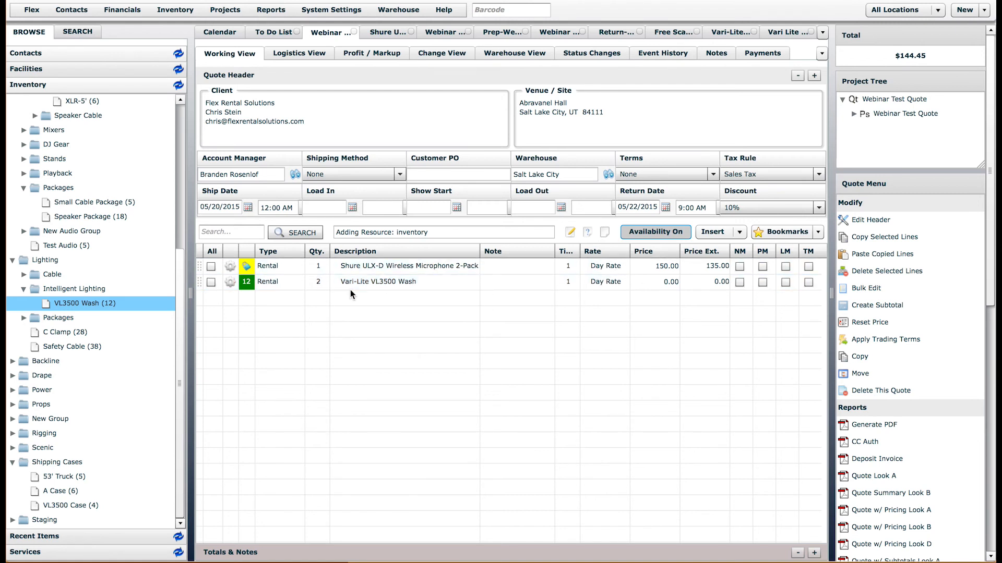
Open serial unit 00340 from the VL3500 Case's serial numbers and review its contents.
{"action": "double_click", "coordinate": [68, 502]}
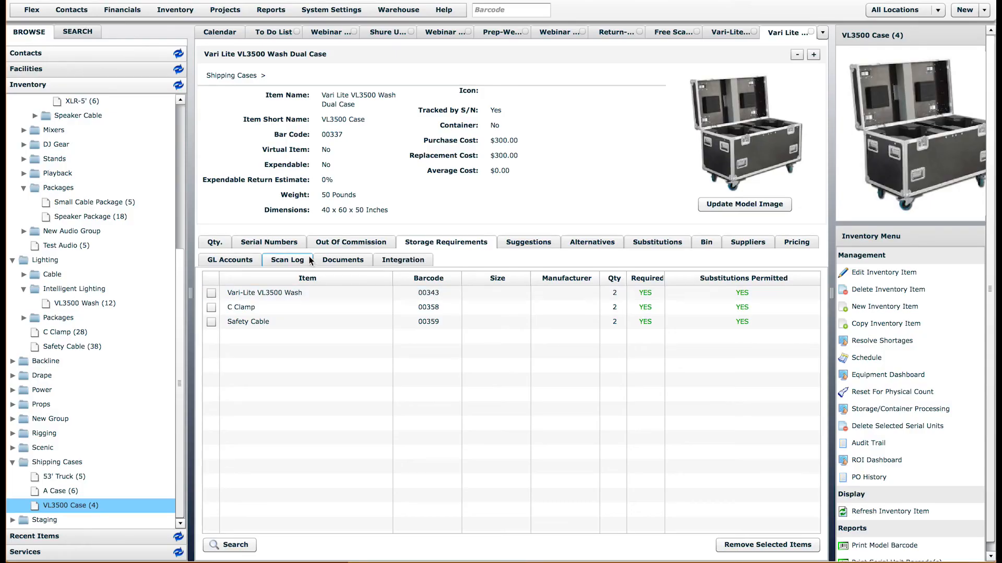
{"action": "left_click", "coordinate": [282, 244]}
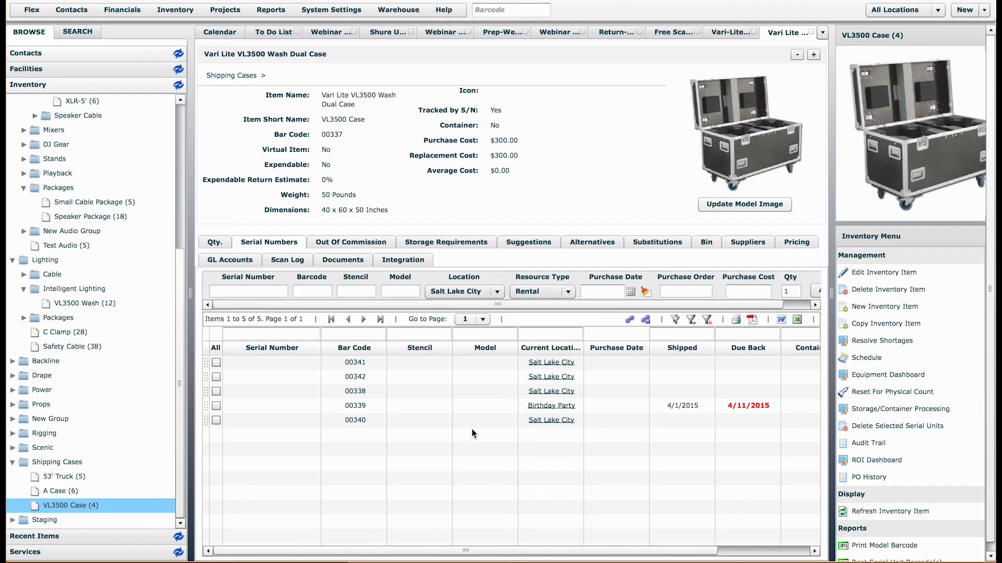
{"action": "left_click", "coordinate": [351, 423]}
{"action": "double_click", "coordinate": [351, 422]}
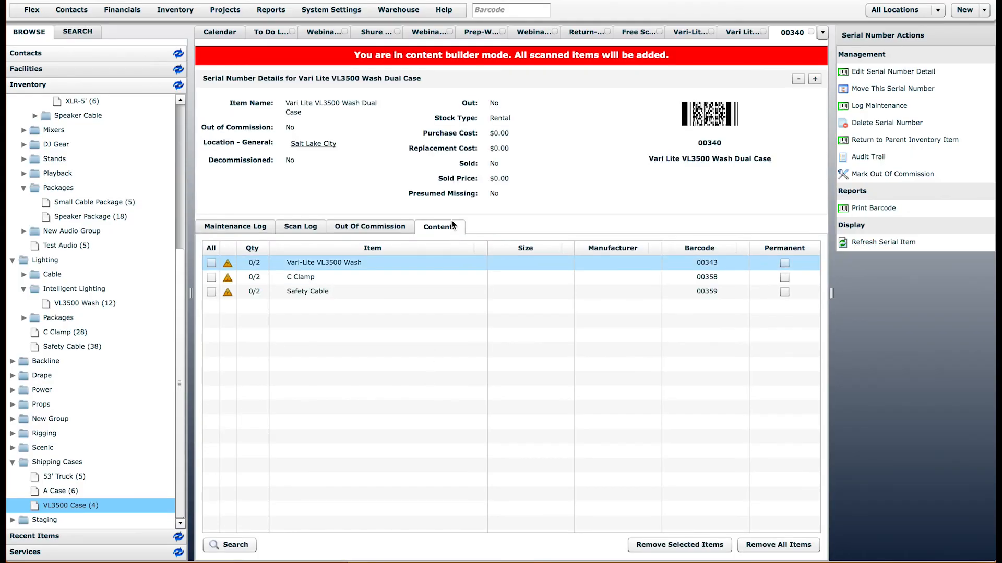
{"action": "left_click", "coordinate": [317, 266]}
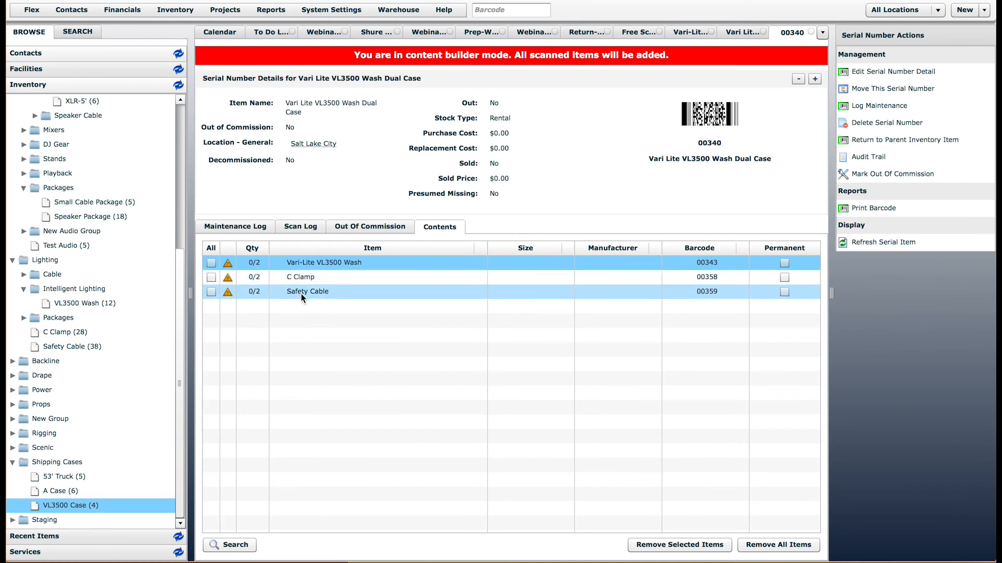
{"action": "left_click", "coordinate": [319, 312]}
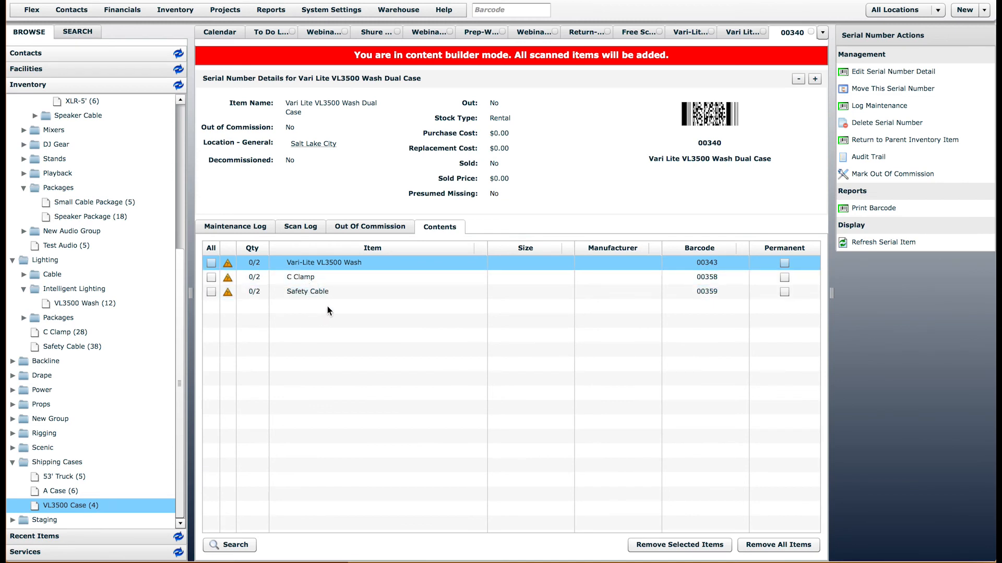
{"action": "left_click_drag", "start_coordinate": [698, 142], "coordinate": [726, 141]}
{"action": "left_click", "coordinate": [444, 230]}
{"action": "left_click_drag", "start_coordinate": [699, 141], "coordinate": [725, 142]}
{"action": "left_click", "coordinate": [573, 150]}
{"action": "left_click", "coordinate": [295, 264]}
{"action": "left_click_drag", "start_coordinate": [697, 143], "coordinate": [726, 146]}
{"action": "left_click", "coordinate": [708, 147]}
{"action": "left_click", "coordinate": [718, 140]}
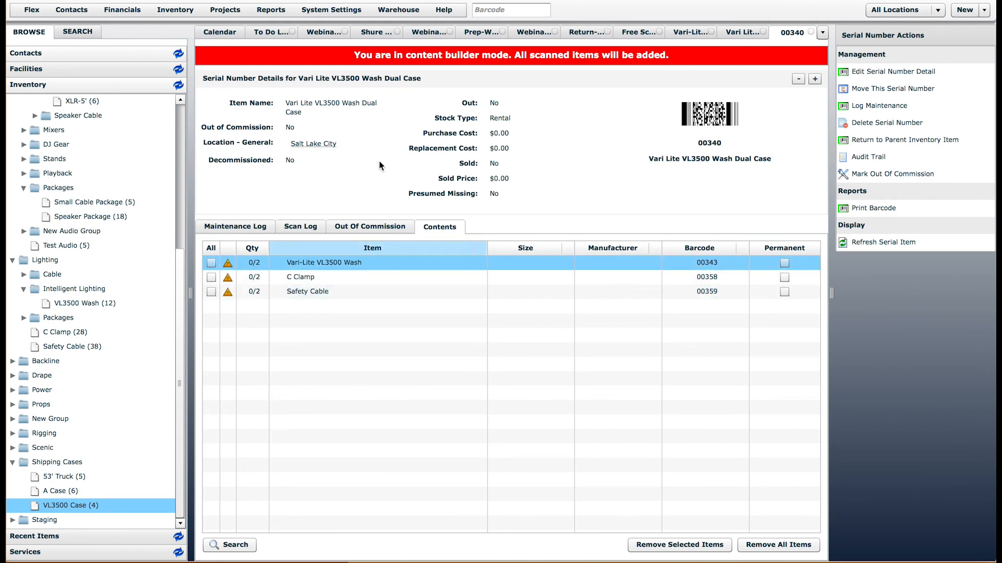
Return to the Free Scan In screen from the details of case unit 00340.
{"action": "left_click", "coordinate": [398, 10]}
{"action": "left_click", "coordinate": [395, 29]}
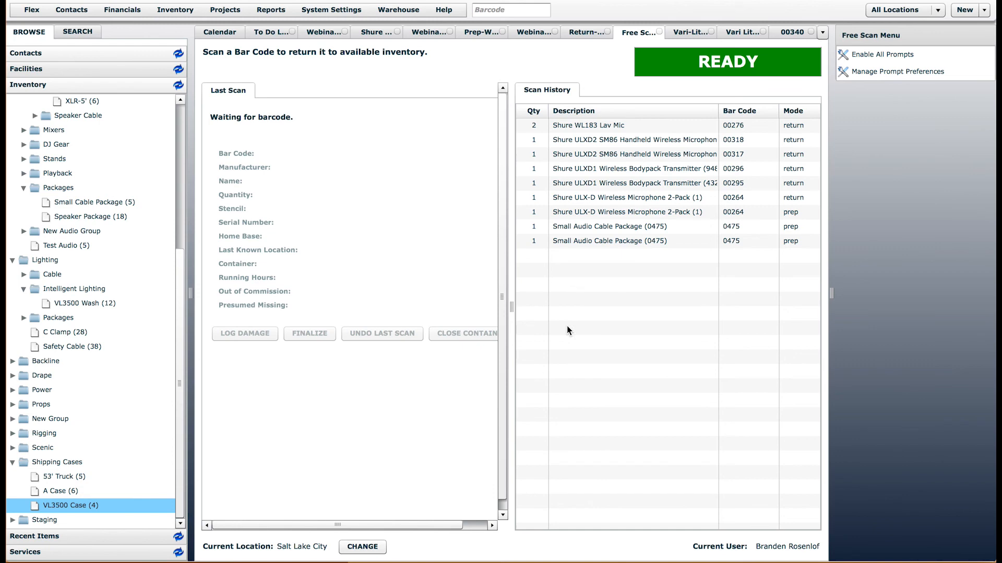
Try setting Model Container to Yes in the VL3500 Case's structure settings, switch it back to No and discard the edit.
{"action": "left_click", "coordinate": [787, 33]}
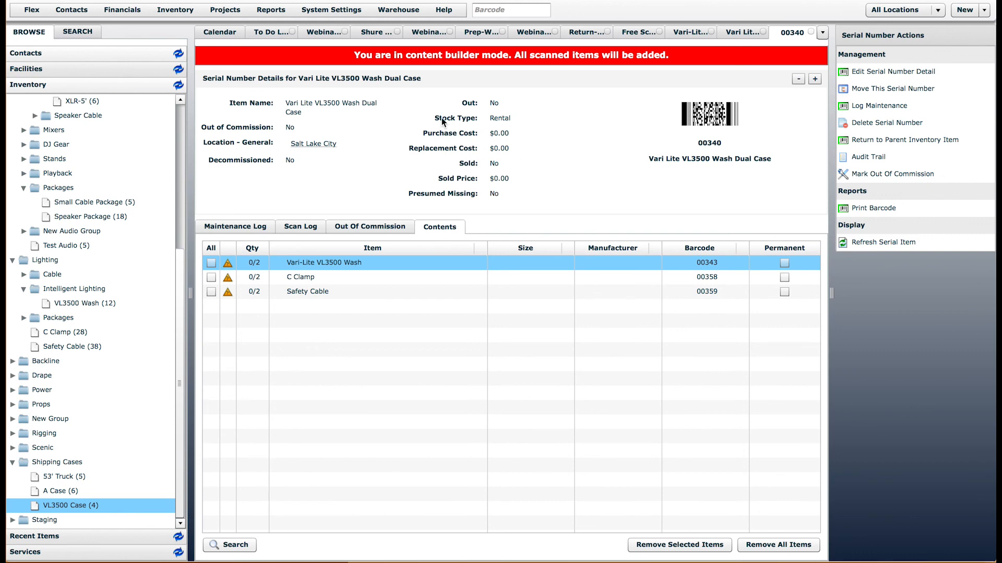
{"action": "left_click", "coordinate": [743, 32]}
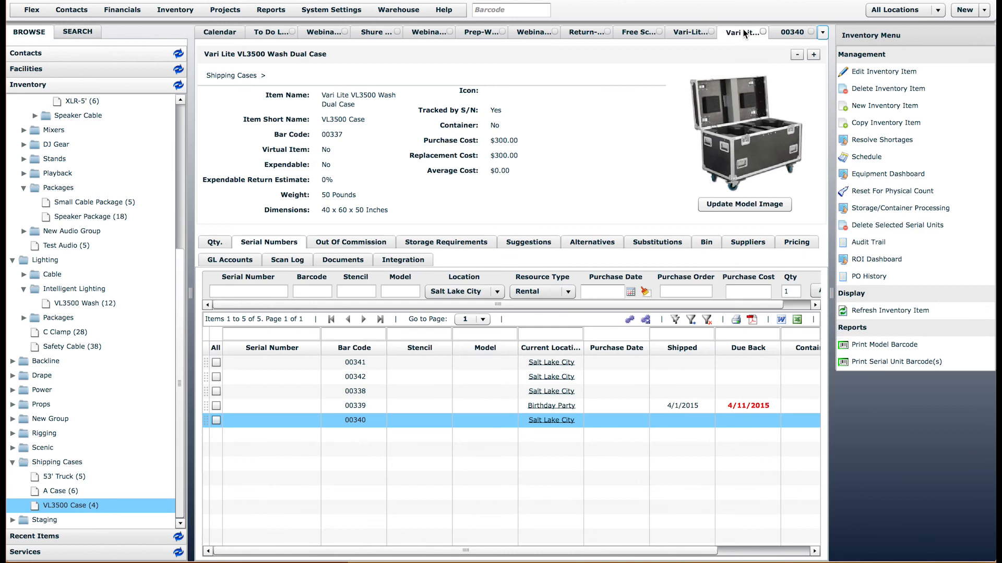
{"action": "left_click", "coordinate": [881, 77]}
{"action": "left_click", "coordinate": [379, 447]}
{"action": "left_click", "coordinate": [372, 460]}
{"action": "left_click", "coordinate": [382, 449]}
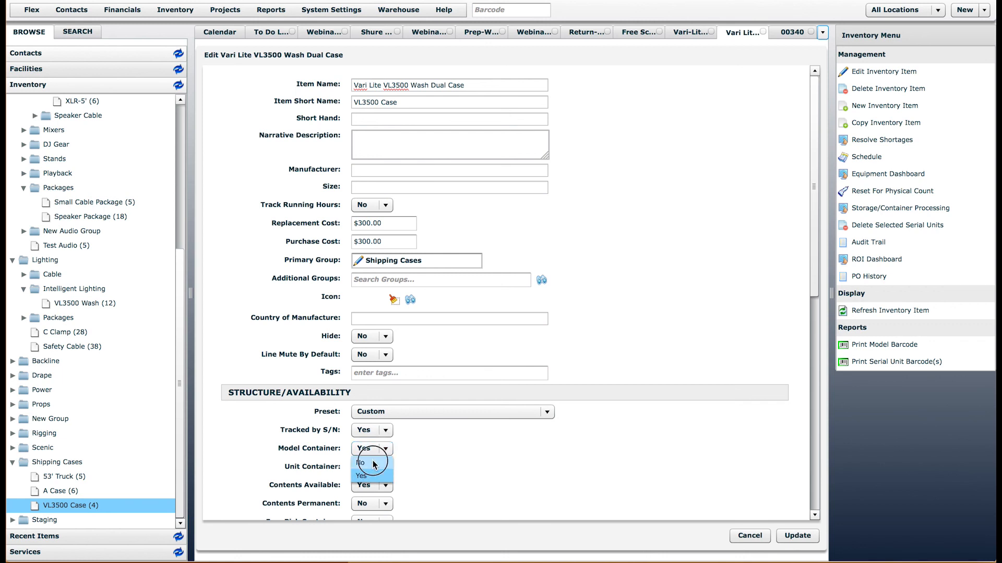
{"action": "left_click", "coordinate": [373, 464]}
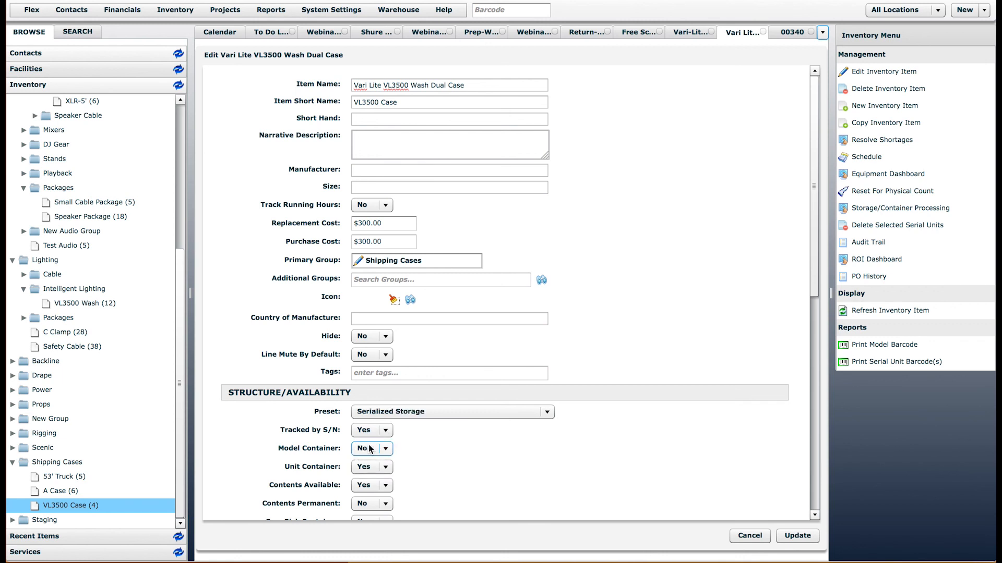
{"action": "left_click", "coordinate": [750, 535]}
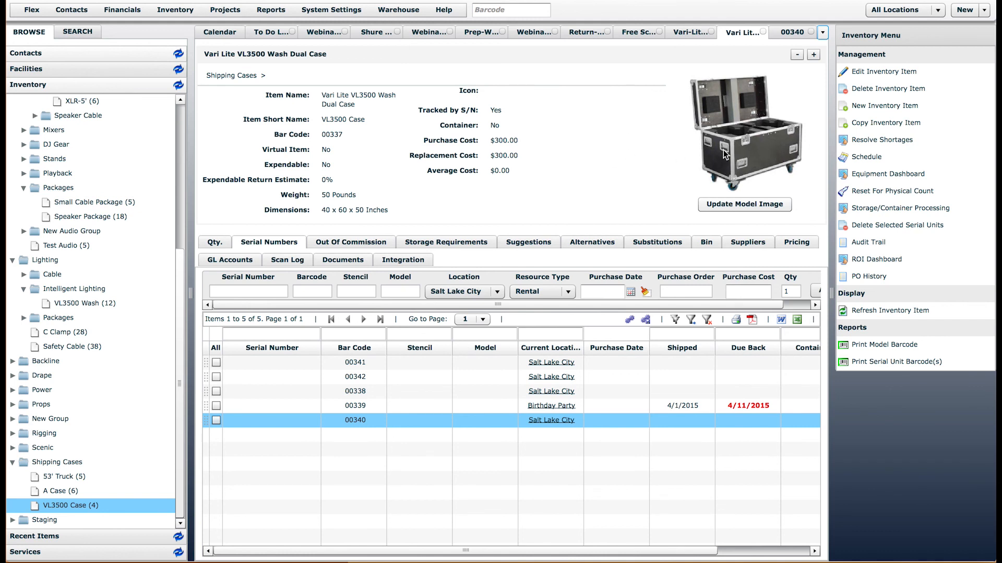
Return to the contents of case unit 00340 and select the Vari-Lite VL3500 Wash line.
{"action": "left_click", "coordinate": [788, 32]}
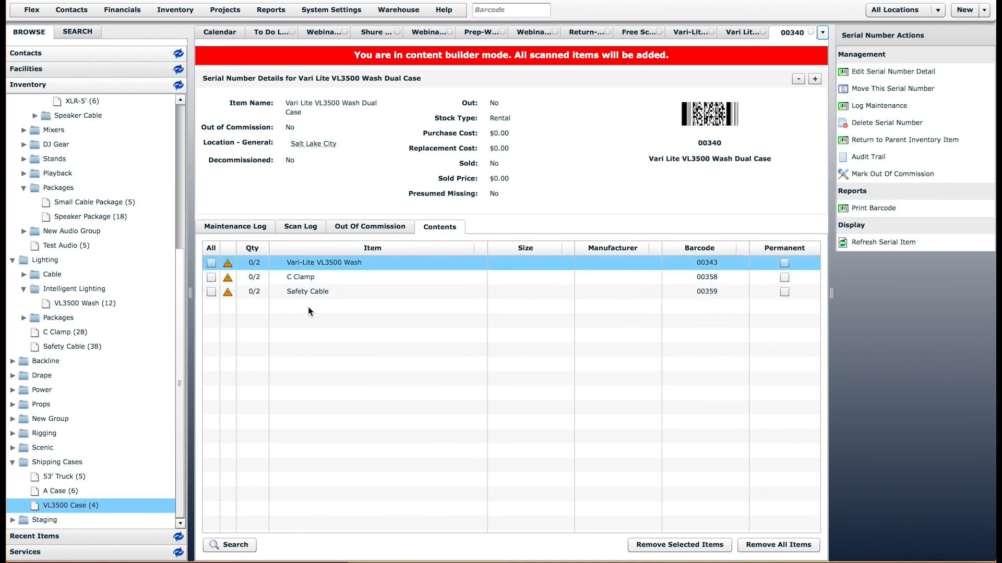
{"action": "left_click", "coordinate": [330, 261]}
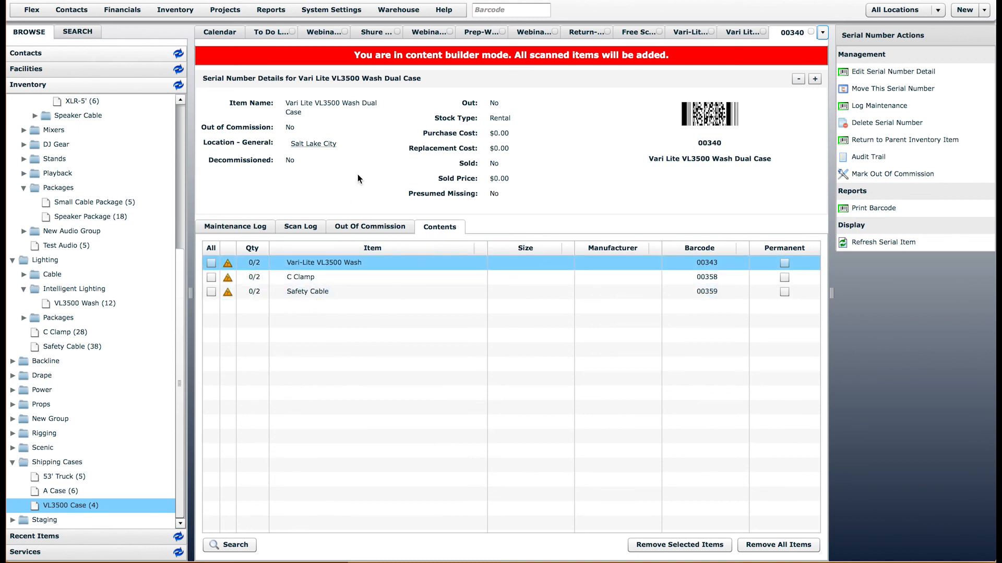